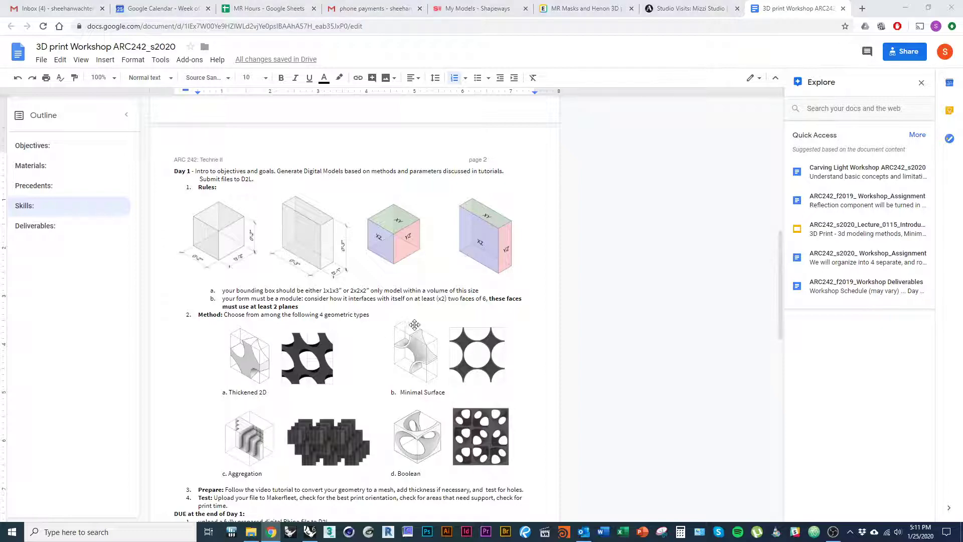
Switch to Rhino and set the model units to inches, scaling the model to match.
{"action": "key", "text": "alt+Tab"}
{"action": "scroll", "coordinate": [306, 357], "scroll_direction": "down", "scroll_amount": 15}
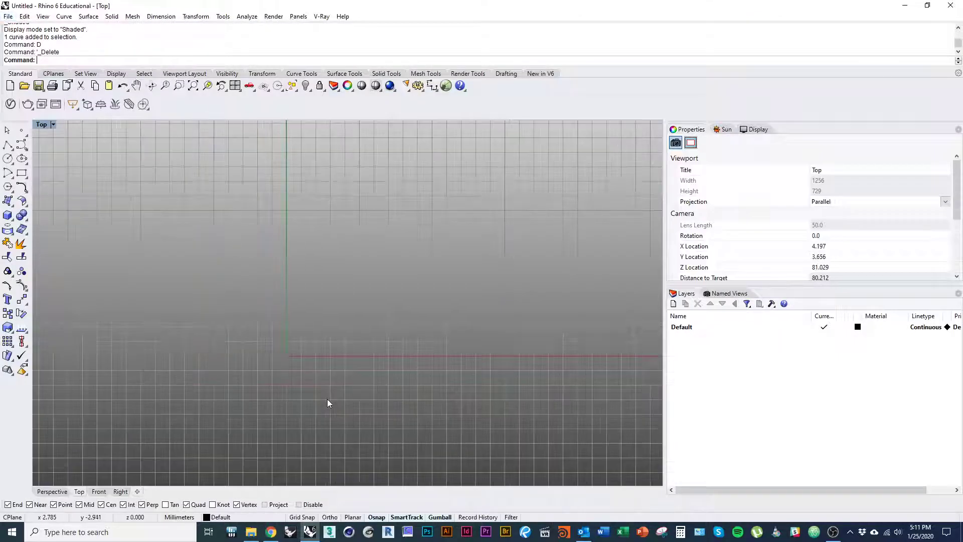
{"action": "right_click_drag", "start_coordinate": [327, 399], "coordinate": [261, 426]}
{"action": "scroll", "coordinate": [260, 425], "scroll_direction": "down", "scroll_amount": 4}
{"action": "type", "text": "Units"}
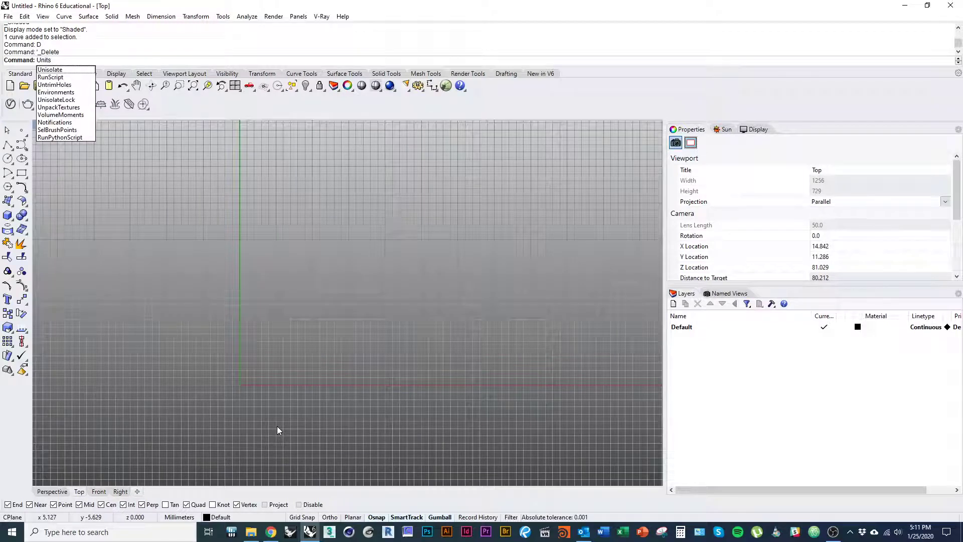
{"action": "key", "text": "Return"}
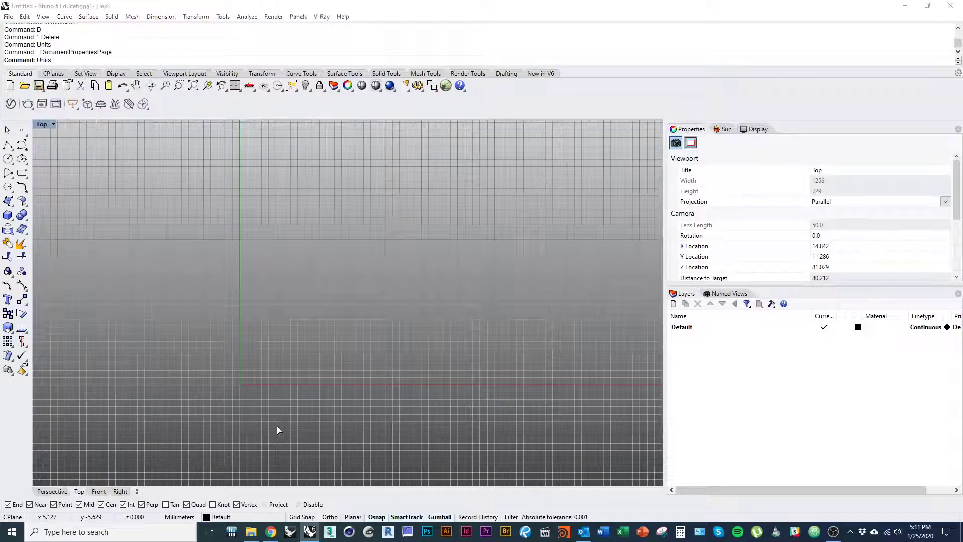
{"action": "left_click", "coordinate": [452, 173]}
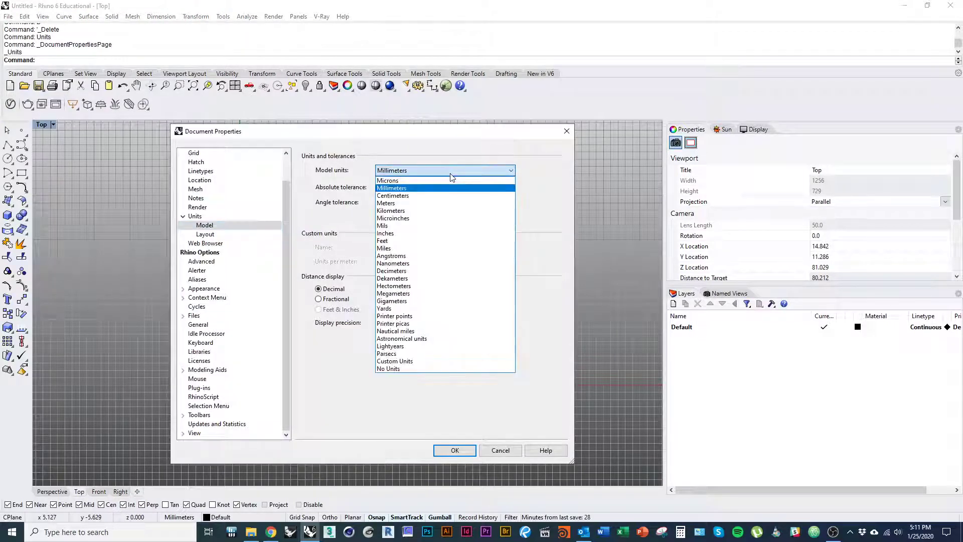
{"action": "left_click", "coordinate": [432, 233]}
{"action": "left_click", "coordinate": [471, 451]}
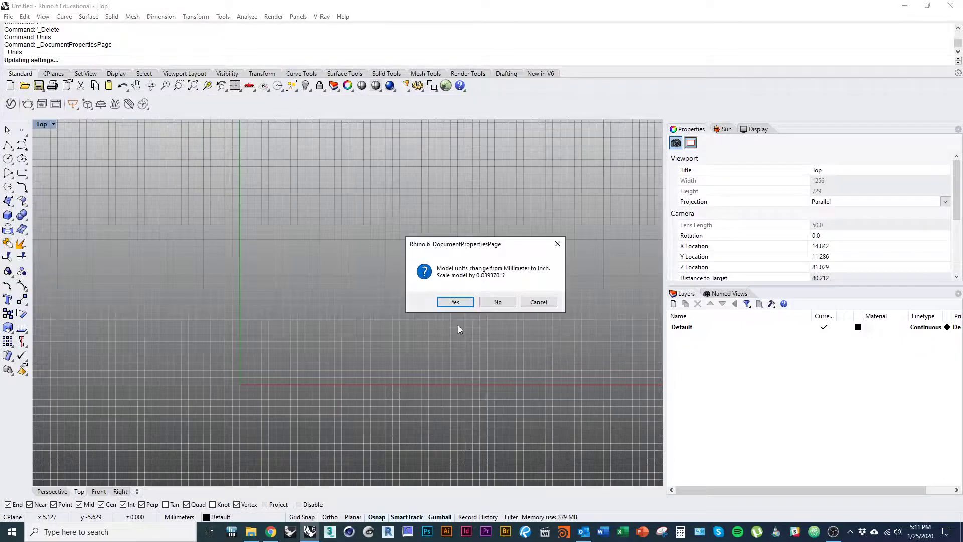
{"action": "left_click", "coordinate": [455, 302]}
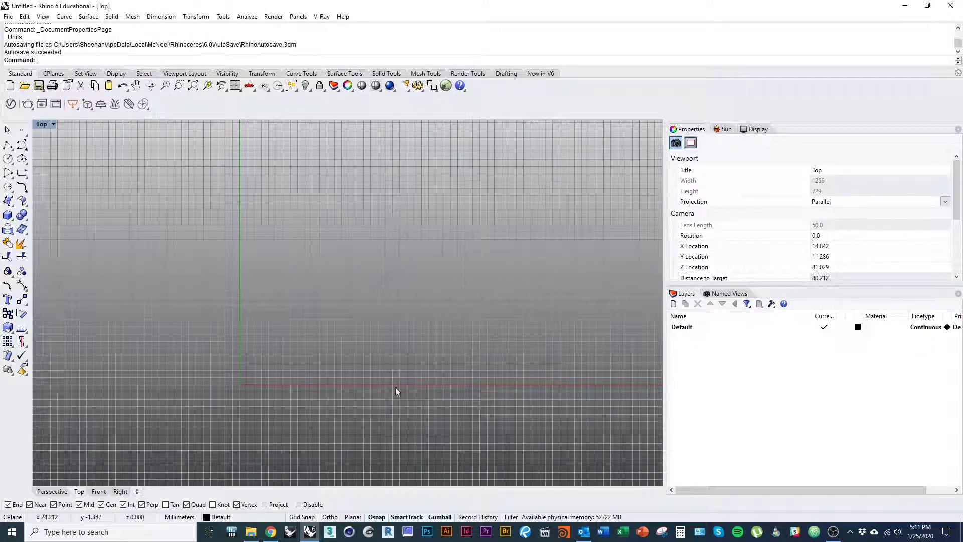
{"action": "scroll", "coordinate": [311, 327], "scroll_direction": "down", "scroll_amount": 5}
{"action": "right_click_drag", "start_coordinate": [310, 327], "coordinate": [310, 319], "text": "ctrl"}
{"action": "mouse_move", "coordinate": [309, 327]}
{"action": "right_mouse_down"}
{"action": "mouse_move", "coordinate": [306, 376]}
{"action": "mouse_move", "coordinate": [308, 310]}
{"action": "right_mouse_up"}
{"action": "right_click_drag", "start_coordinate": [315, 350], "coordinate": [344, 368]}
{"action": "key", "text": "ctrl+shift+h"}
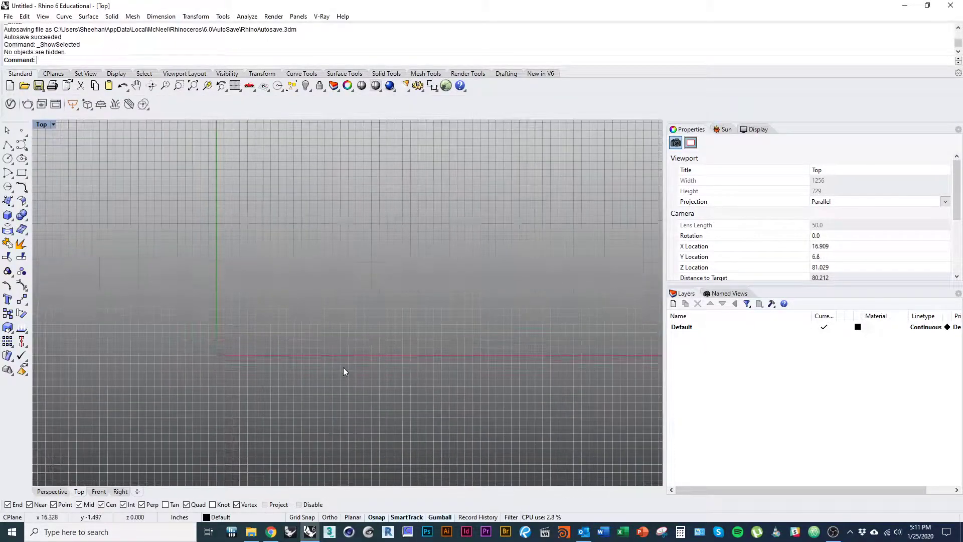
{"action": "mouse_move", "coordinate": [299, 321]}
{"action": "right_mouse_down", "text": "ctrl"}
{"action": "mouse_move", "coordinate": [299, 344]}
{"action": "mouse_move", "coordinate": [298, 318]}
{"action": "right_mouse_up", "text": "ctrl"}
{"action": "right_click_drag", "start_coordinate": [251, 347], "coordinate": [273, 335]}
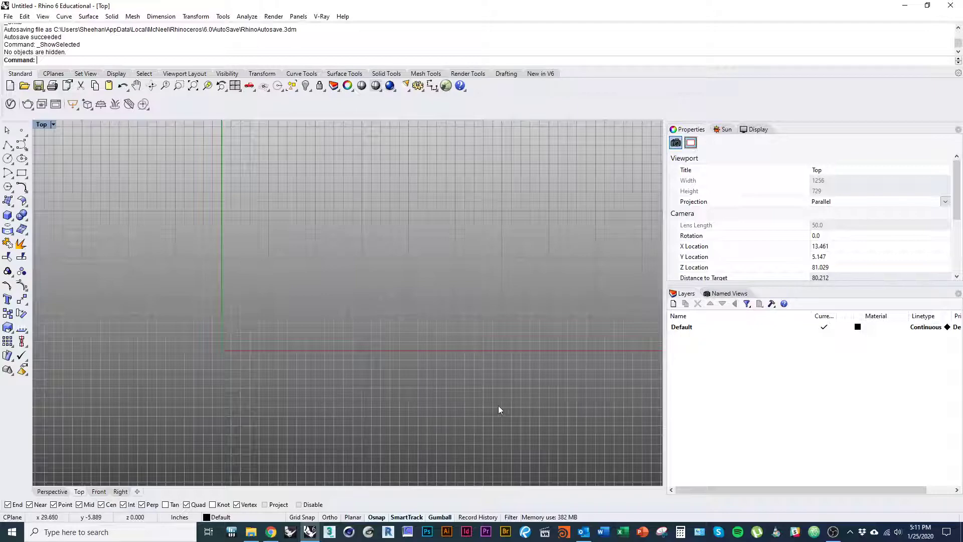
Rotate the Top view to an angled three-dimensional view of the construction grid around the origin.
{"action": "right_click_drag", "start_coordinate": [499, 410], "coordinate": [273, 238], "text": "ctrl+shift"}
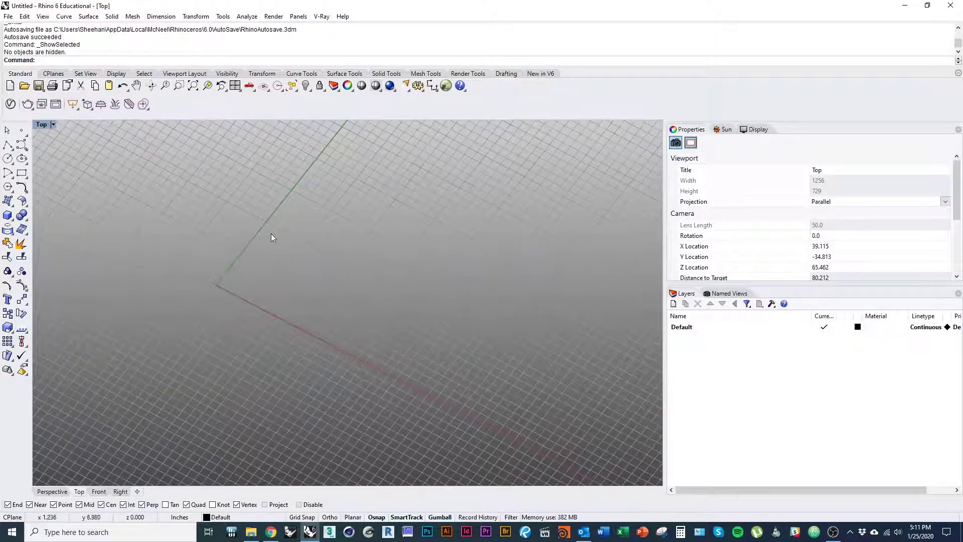
{"action": "left_click", "coordinate": [152, 88]}
{"action": "left_click_drag", "start_coordinate": [248, 228], "coordinate": [246, 179]}
{"action": "right_click_drag", "start_coordinate": [245, 219], "coordinate": [318, 366]}
{"action": "scroll", "coordinate": [271, 320], "scroll_direction": "down", "scroll_amount": 6}
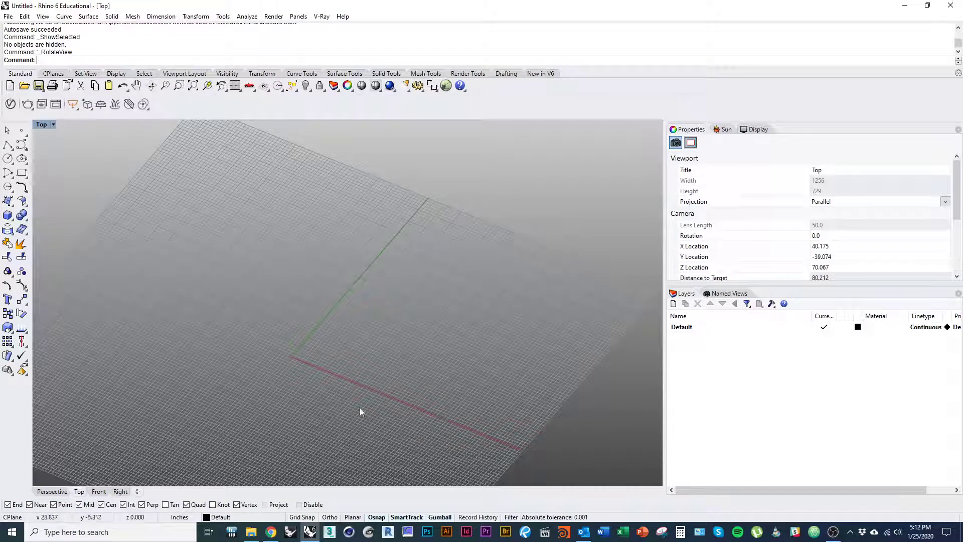
{"action": "right_click_drag", "start_coordinate": [360, 412], "coordinate": [331, 400]}
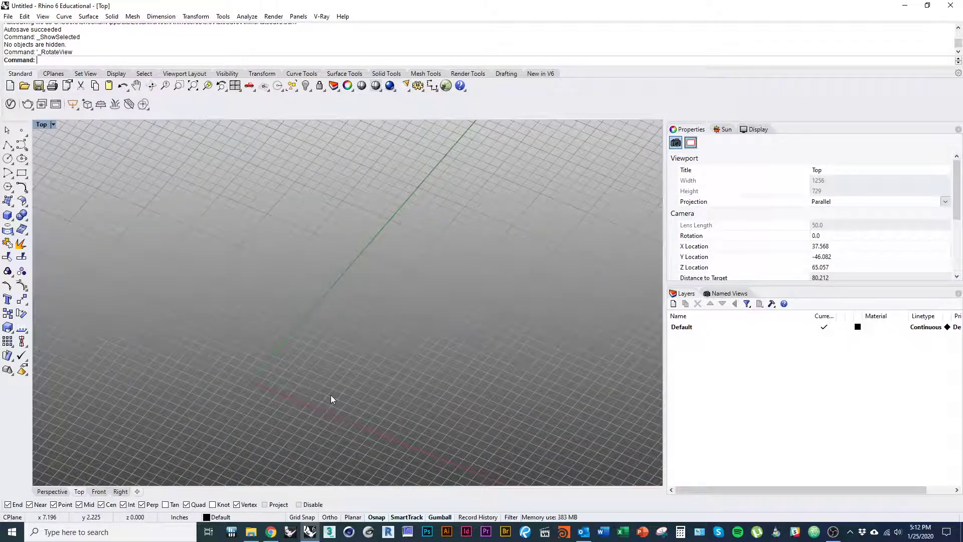
Create a box with its first corner at 0,0, a length of 3, a width of 1 and a height of 3 inches.
{"action": "type", "text": "oxc"}
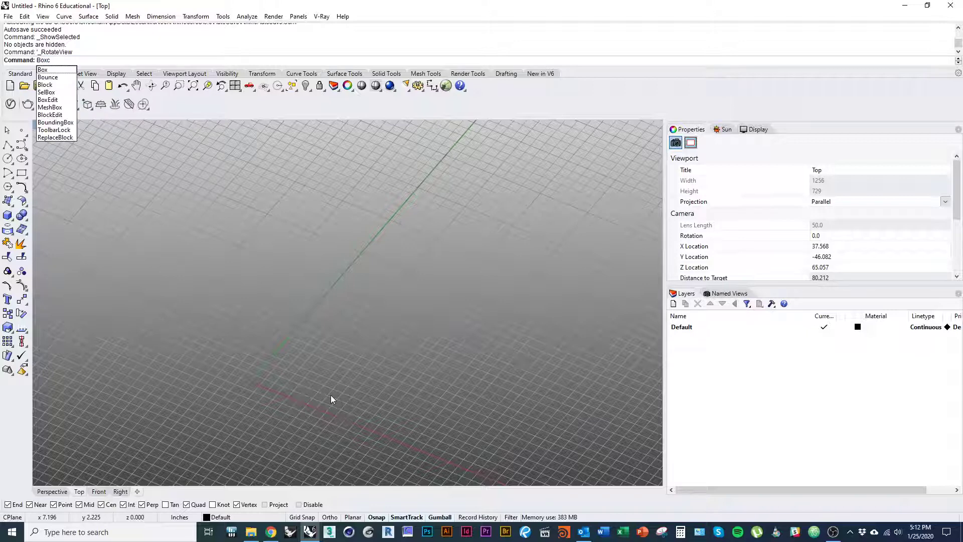
{"action": "key", "text": "Return"}
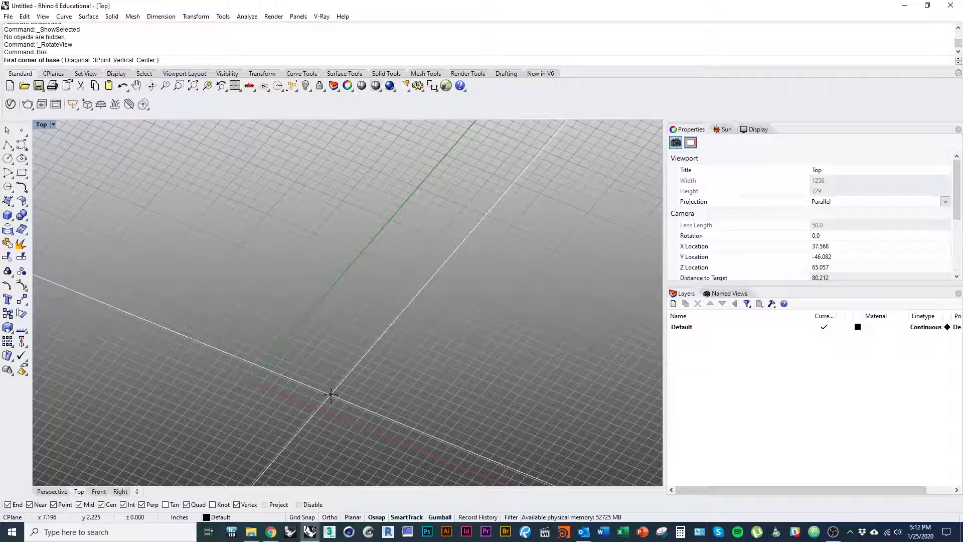
{"action": "type", "text": "0,0"}
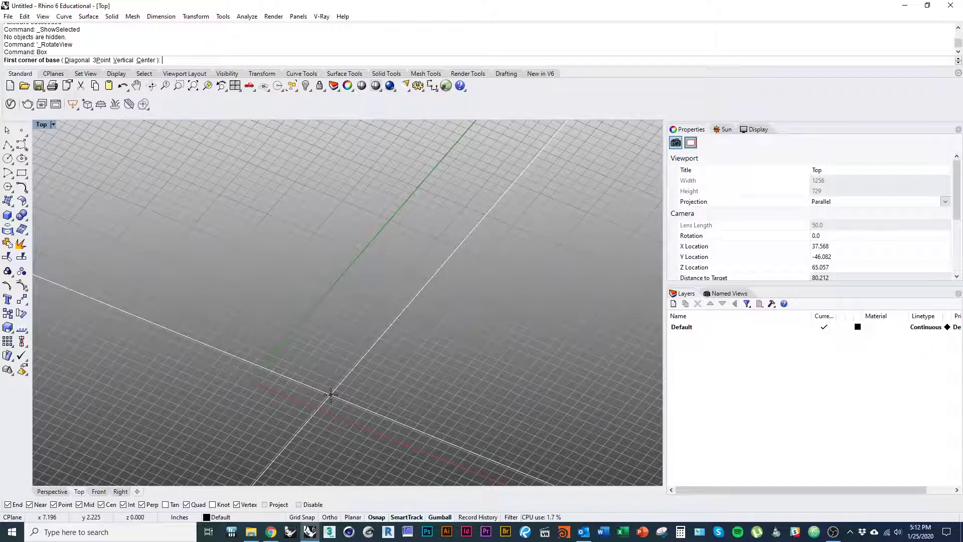
{"action": "key", "text": "Return"}
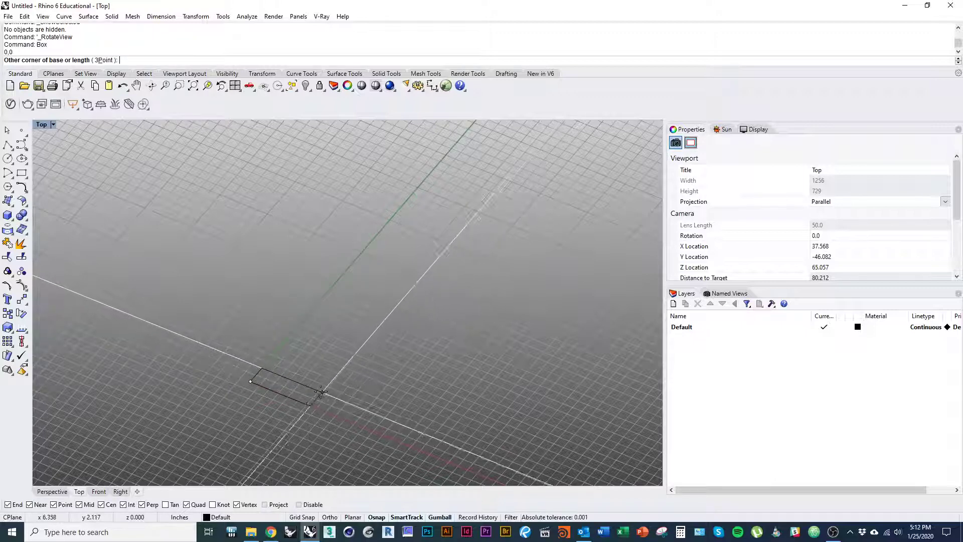
{"action": "type", "text": "3"}
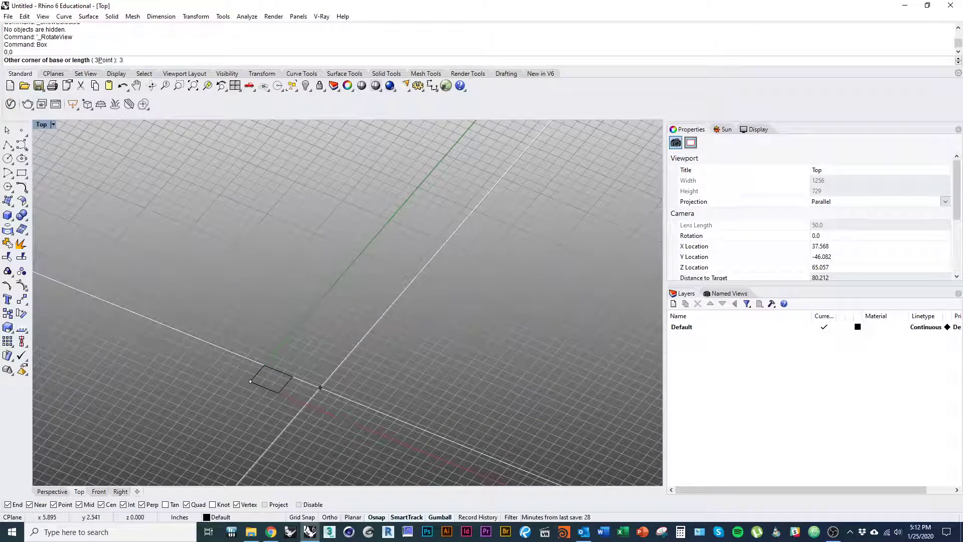
{"action": "key", "text": "Return"}
{"action": "type", "text": "1"}
{"action": "key", "text": "Return"}
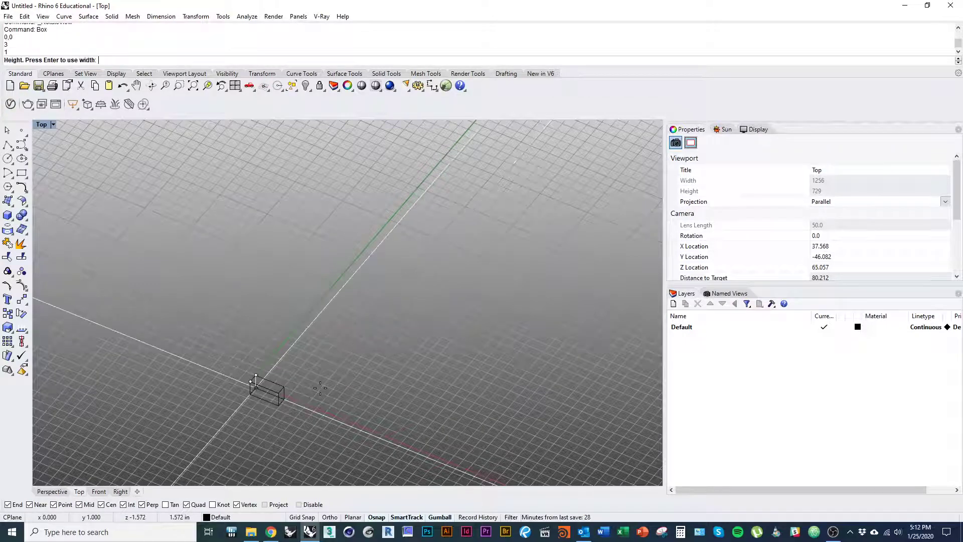
{"action": "type", "text": "3"}
{"action": "key", "text": "Return"}
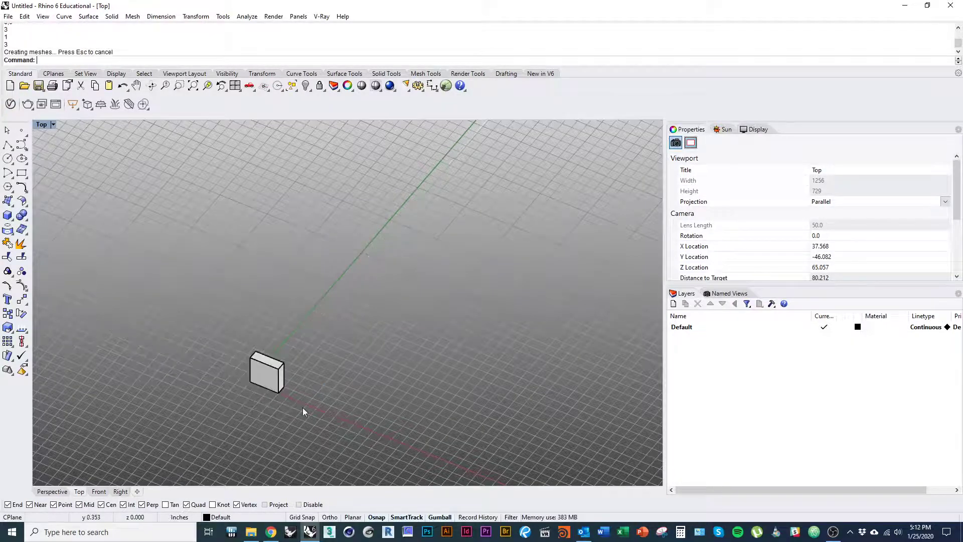
Frame the box in the Front view and rename the Default layer to Bounding Box.
{"action": "left_click", "coordinate": [100, 492]}
{"action": "right_click_drag", "start_coordinate": [318, 295], "coordinate": [267, 348]}
{"action": "scroll", "coordinate": [236, 345], "scroll_direction": "down", "scroll_amount": 2}
{"action": "scroll", "coordinate": [242, 339], "scroll_direction": "up", "scroll_amount": 3}
{"action": "right_click_drag", "start_coordinate": [300, 397], "coordinate": [301, 374]}
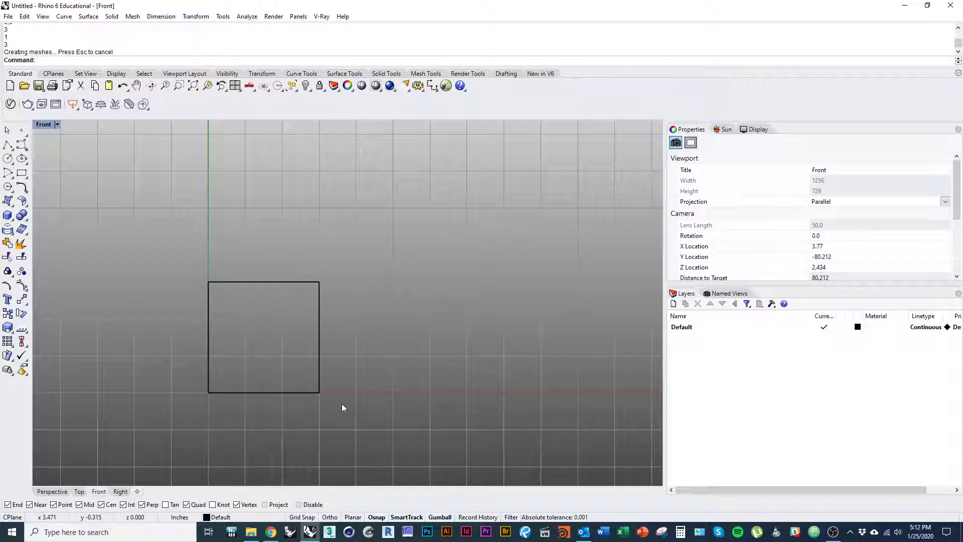
{"action": "double_click", "coordinate": [693, 327]}
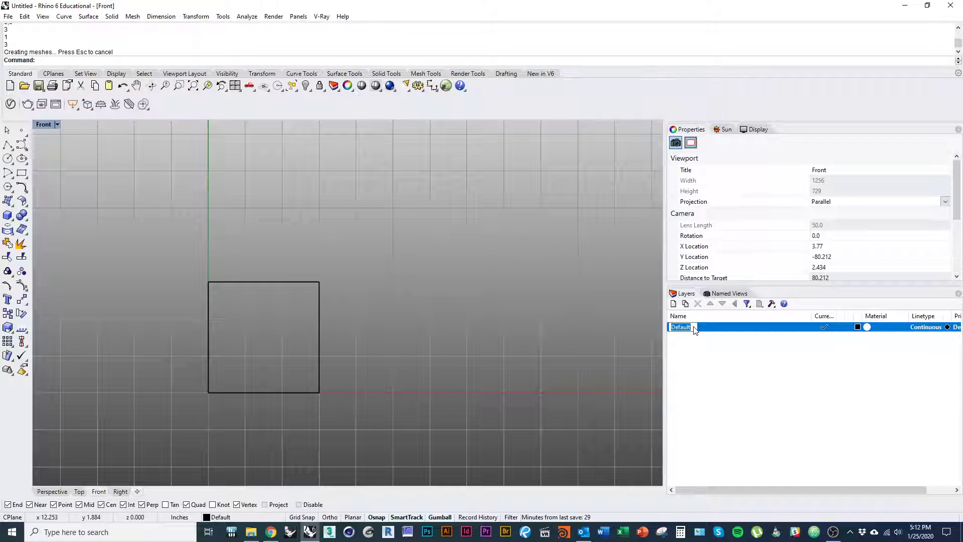
{"action": "type", "text": "Bounding Box"}
Create a layer named Geometry and make it the current layer.
{"action": "left_click", "coordinate": [674, 304]}
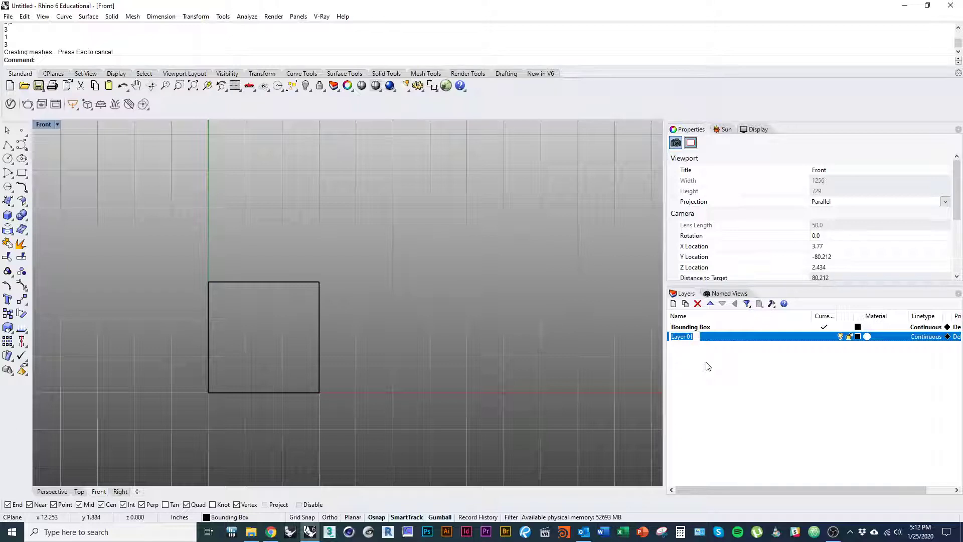
{"action": "type", "text": "Gometry"}
{"action": "key", "text": "Return"}
{"action": "double_click", "coordinate": [678, 338]}
{"action": "left_click", "coordinate": [676, 338]}
{"action": "type", "text": "eometry"}
{"action": "left_click", "coordinate": [827, 338]}
Set the Bounding Box layer's color to red.
{"action": "left_click", "coordinate": [858, 328]}
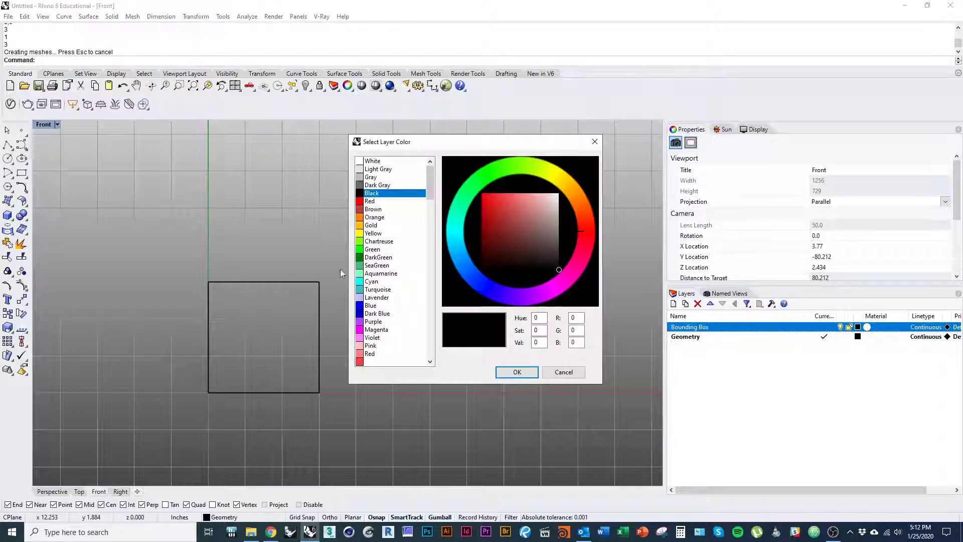
{"action": "left_click", "coordinate": [379, 201]}
{"action": "left_click", "coordinate": [517, 372]}
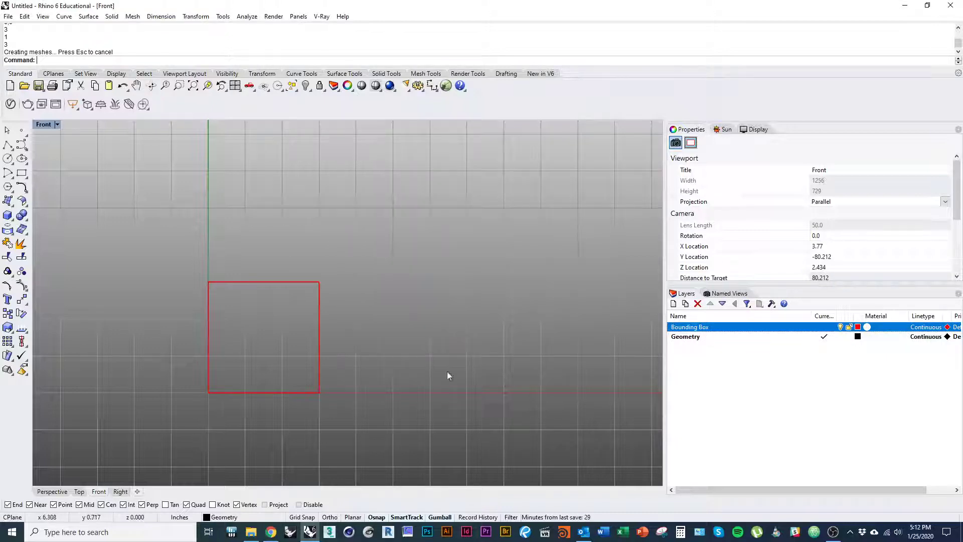
Set the Bounding Box layer's color to gray and the Geometry layer's color to red.
{"action": "left_click", "coordinate": [858, 327]}
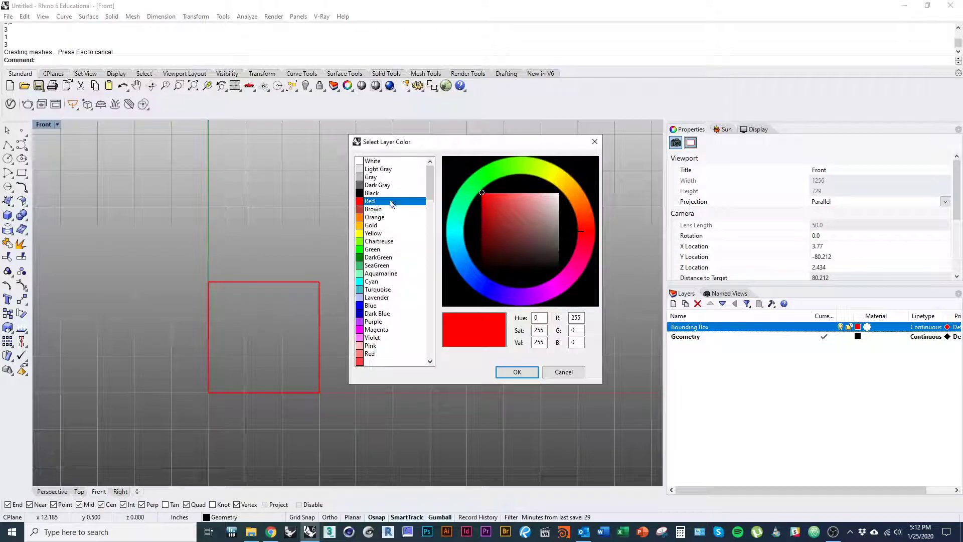
{"action": "left_click", "coordinate": [383, 179]}
{"action": "left_click", "coordinate": [517, 371]}
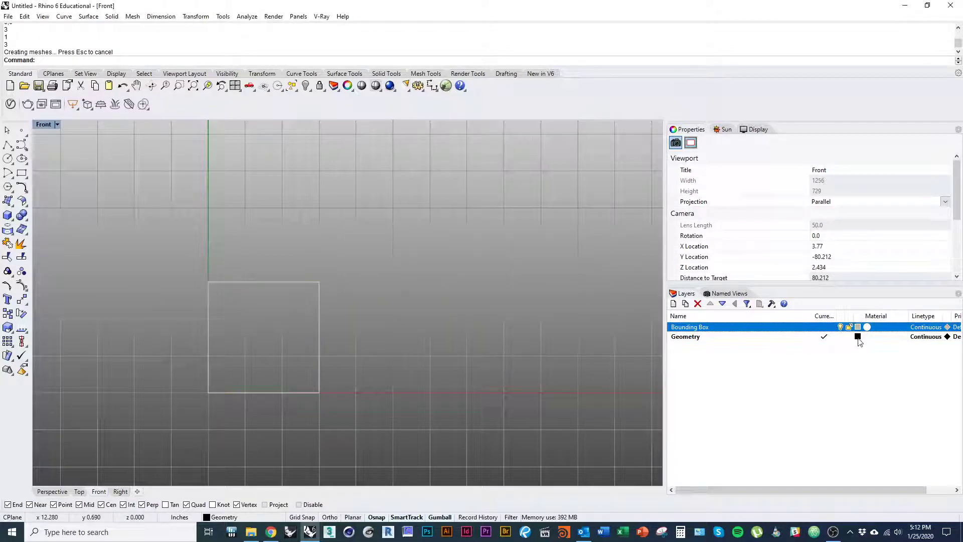
{"action": "left_click", "coordinate": [858, 337]}
{"action": "left_click", "coordinate": [374, 201]}
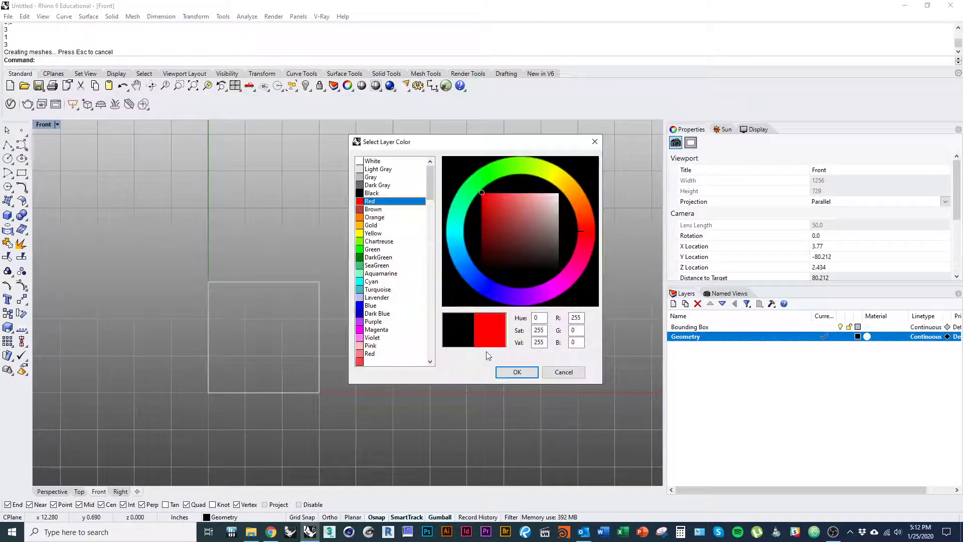
{"action": "left_click", "coordinate": [517, 372]}
Return to a flat Top view and draw a 3 by 3 inch square in the open area beyond the box.
{"action": "left_click", "coordinate": [81, 493]}
{"action": "right_click_drag", "start_coordinate": [368, 391], "coordinate": [263, 384]}
{"action": "scroll", "coordinate": [263, 383], "scroll_direction": "down", "scroll_amount": 4}
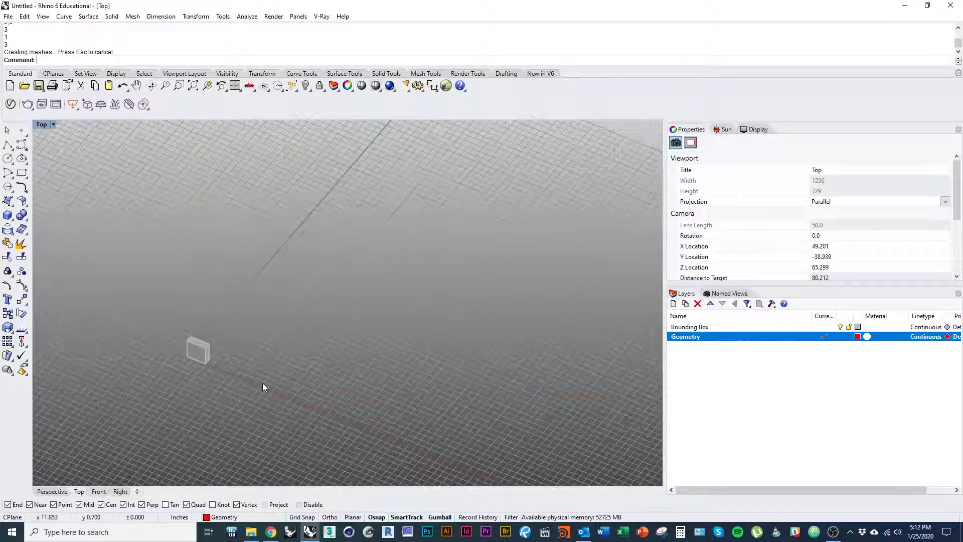
{"action": "type", "text": "Top"}
{"action": "key", "text": "Return"}
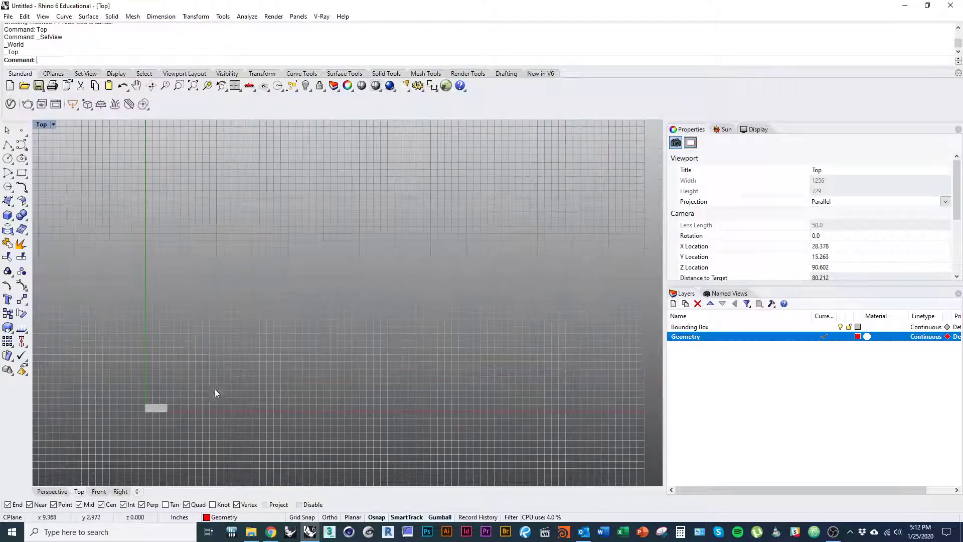
{"action": "type", "text": "Rectangle"}
{"action": "key", "text": "Return"}
{"action": "scroll", "coordinate": [186, 360], "scroll_direction": "up", "scroll_amount": 5}
{"action": "left_click", "coordinate": [210, 303]}
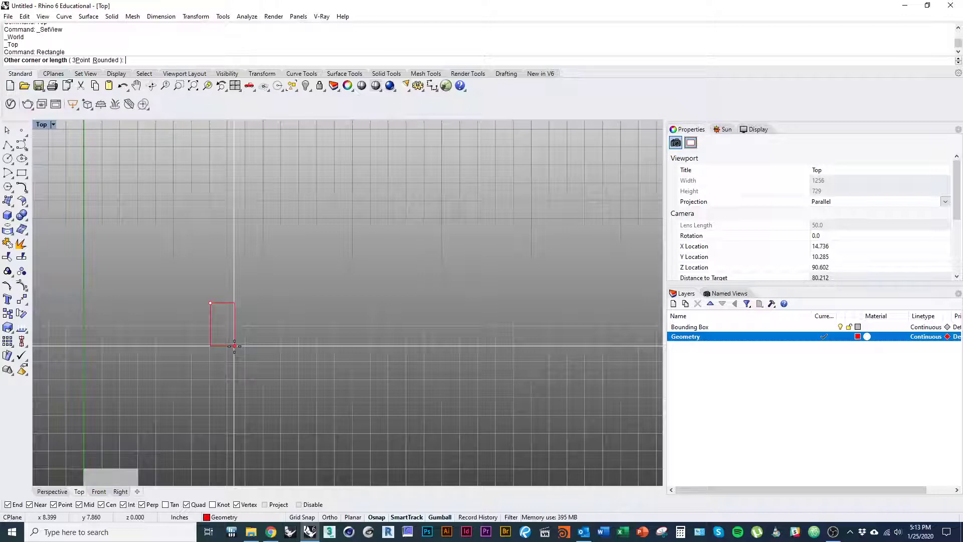
{"action": "type", "text": "3"}
{"action": "key", "text": "Return"}
{"action": "key", "text": "Return"}
Copy the square seven times from corner to corner to build a grid four squares wide and two high.
{"action": "right_click_drag", "start_coordinate": [235, 346], "coordinate": [221, 401]}
{"action": "scroll", "coordinate": [226, 399], "scroll_direction": "up", "scroll_amount": 8}
{"action": "left_click", "coordinate": [213, 325]}
{"action": "scroll", "coordinate": [168, 289], "scroll_direction": "down", "scroll_amount": 5}
{"action": "right_click_drag", "start_coordinate": [166, 314], "coordinate": [164, 325], "text": "ctrl"}
{"action": "type", "text": "co"}
{"action": "key", "text": "Return"}
{"action": "left_click", "coordinate": [148, 303]}
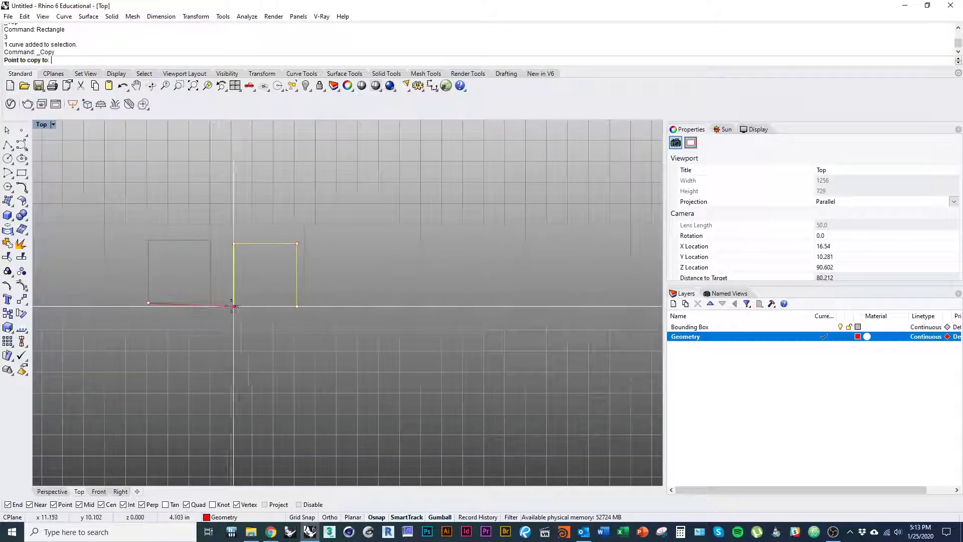
{"action": "left_click", "coordinate": [211, 304]}
{"action": "left_click", "coordinate": [274, 302]}
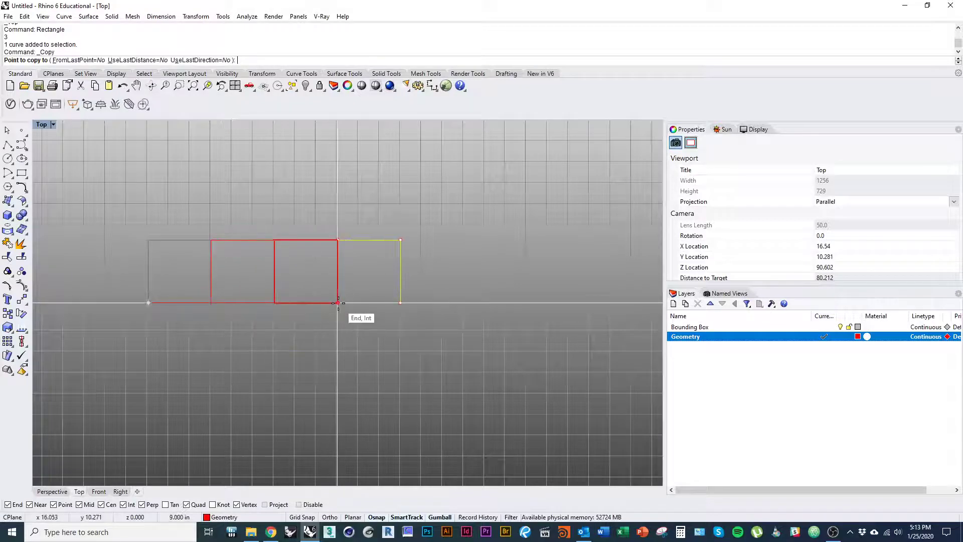
{"action": "left_click", "coordinate": [337, 302]}
{"action": "left_click", "coordinate": [337, 240]}
{"action": "left_click", "coordinate": [274, 240]}
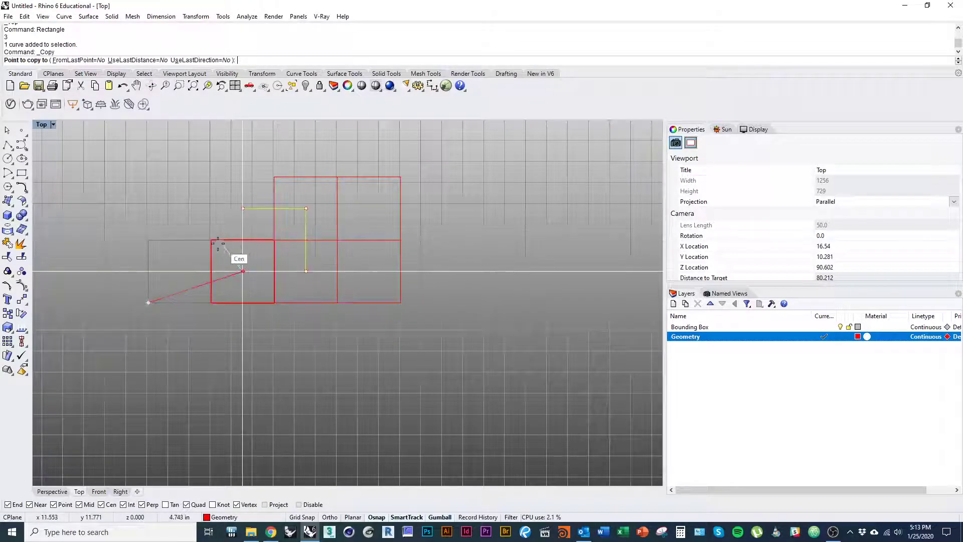
{"action": "left_click", "coordinate": [211, 240]}
{"action": "left_click", "coordinate": [147, 240]}
{"action": "right_click", "coordinate": [182, 312]}
Draw a circle about 2.1 inches in diameter centered on the midpoint of the edge shared by the two leftmost squares.
{"action": "right_click_drag", "start_coordinate": [208, 336], "coordinate": [247, 387]}
{"action": "left_click", "coordinate": [247, 387]}
{"action": "right_click_drag", "start_coordinate": [224, 282], "coordinate": [216, 228], "text": "ctrl"}
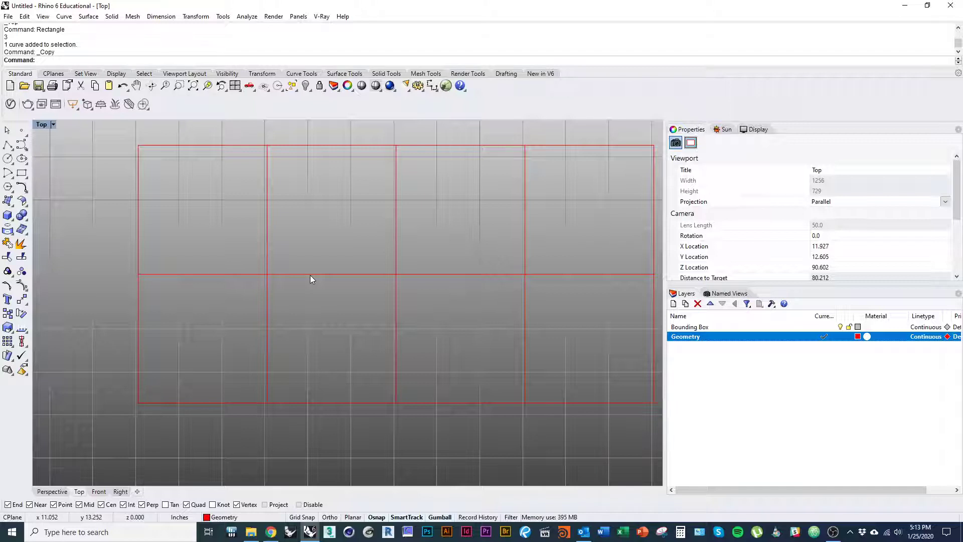
{"action": "type", "text": "circle"}
{"action": "key", "text": "Return"}
{"action": "left_click", "coordinate": [202, 274]}
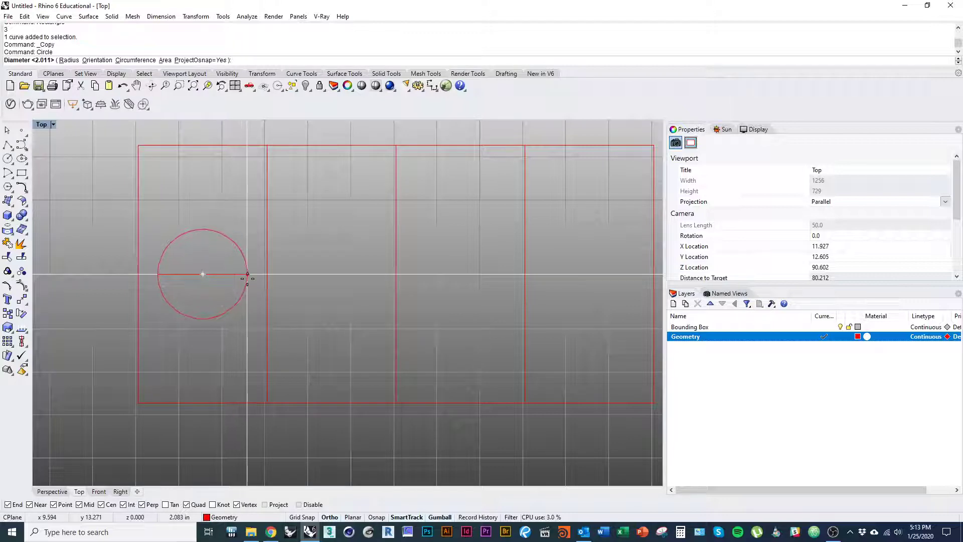
{"action": "left_click", "coordinate": [249, 282]}
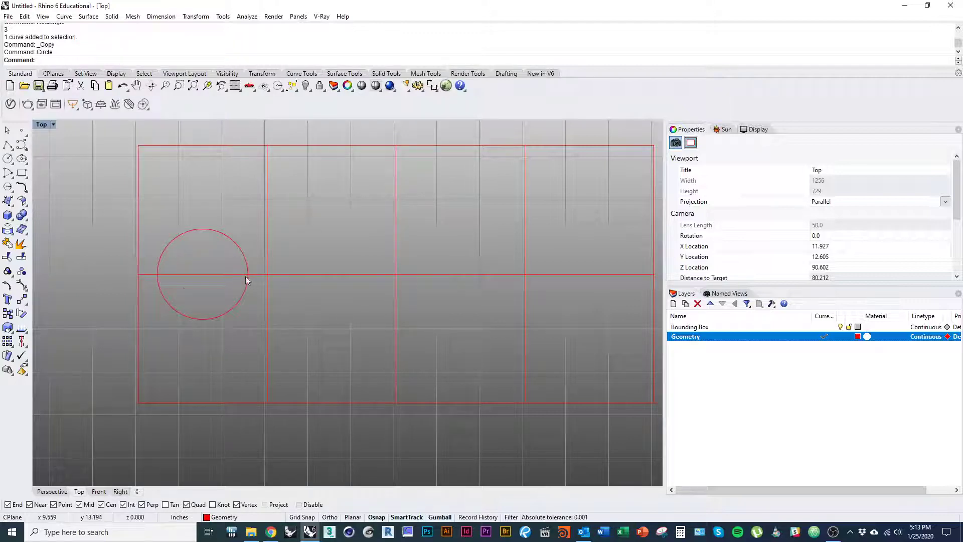
Delete the four squares in the two rightmost columns of the grid, keeping the two-by-two block with the circle.
{"action": "left_click", "coordinate": [227, 314]}
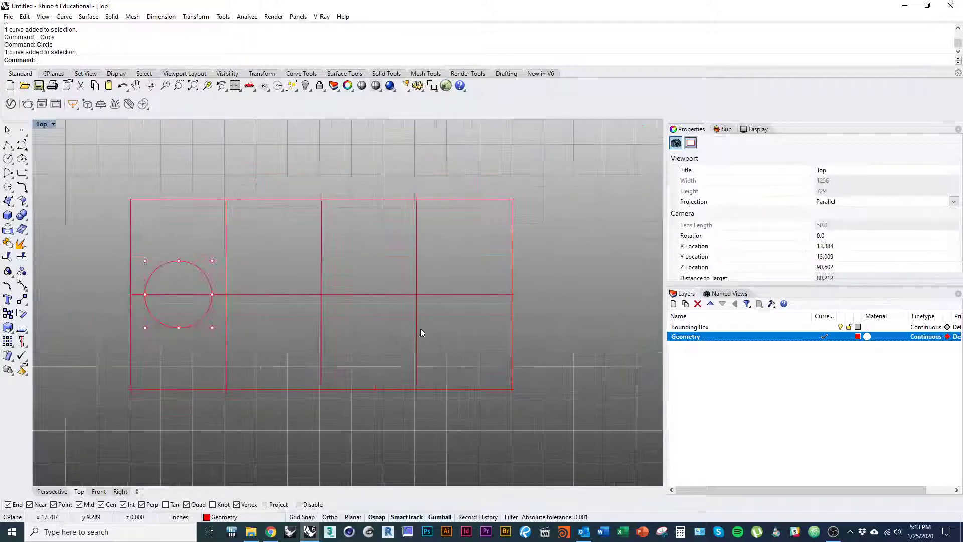
{"action": "right_click_drag", "start_coordinate": [222, 317], "coordinate": [227, 314]}
{"action": "scroll", "coordinate": [200, 328], "scroll_direction": "up", "scroll_amount": 1}
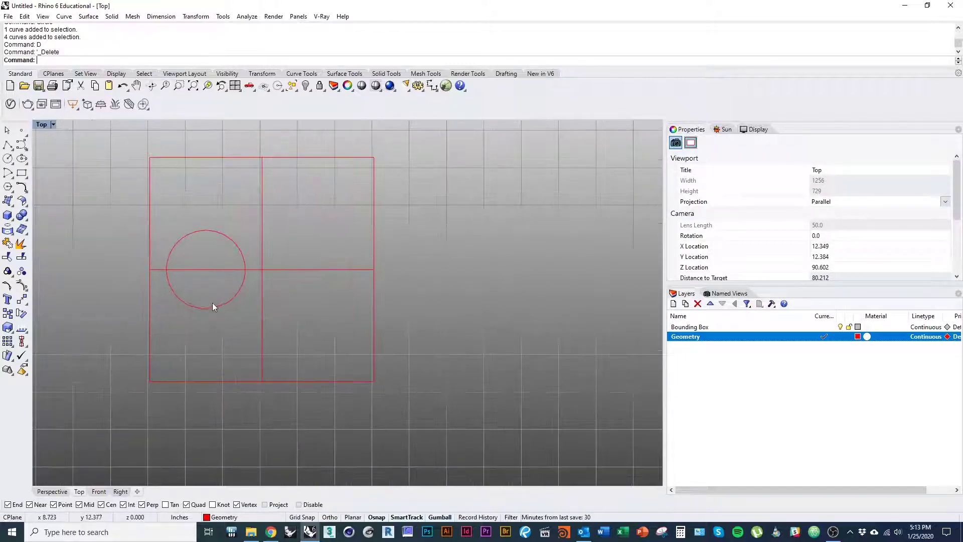
Try rotating copies of the circle around the center of the lower-left square, and undo the rotation.
{"action": "left_click", "coordinate": [215, 307]}
{"action": "type", "text": "ro"}
{"action": "key", "text": "Return"}
{"action": "left_click", "coordinate": [232, 378]}
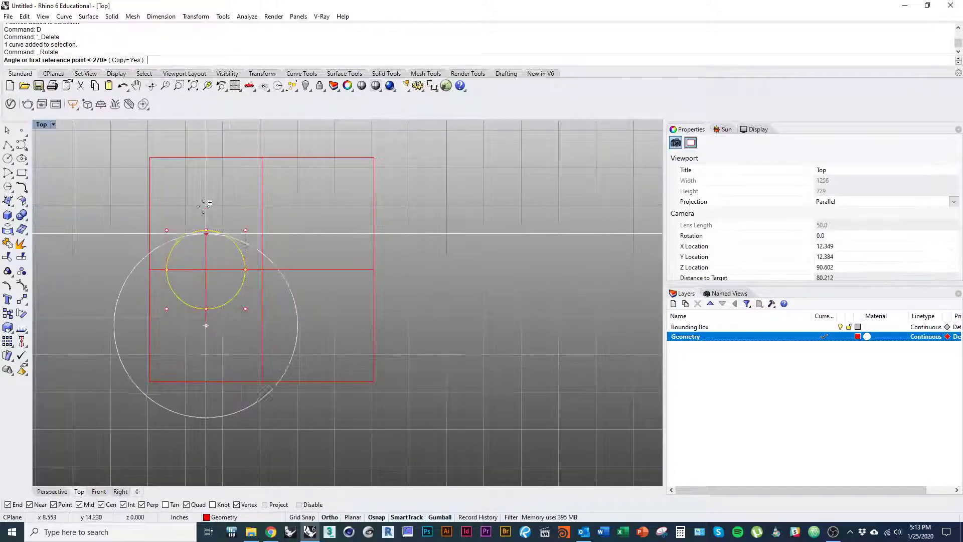
{"action": "left_click", "coordinate": [206, 195], "text": "shift"}
{"action": "left_click", "coordinate": [327, 332], "text": "shift"}
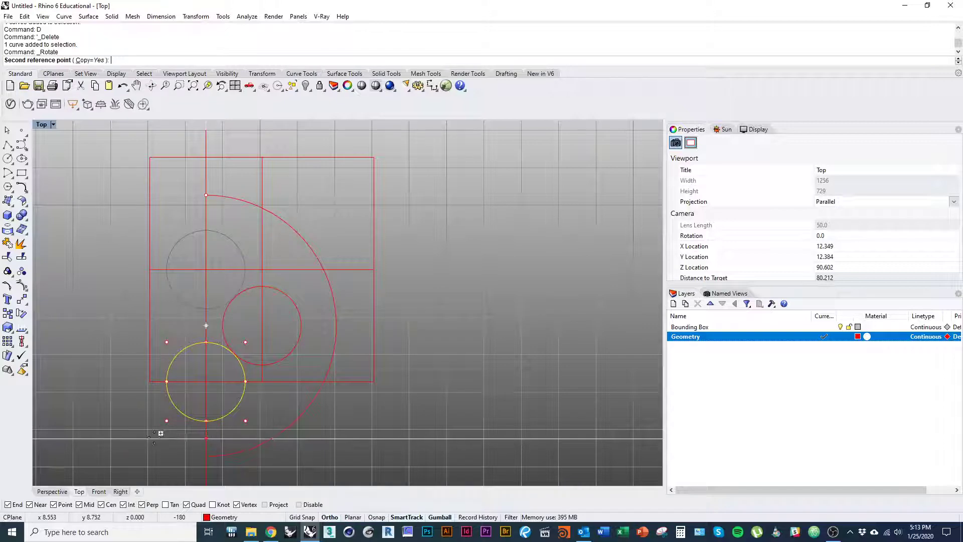
{"action": "key", "text": "Escape"}
{"action": "key", "text": "ctrl+z"}
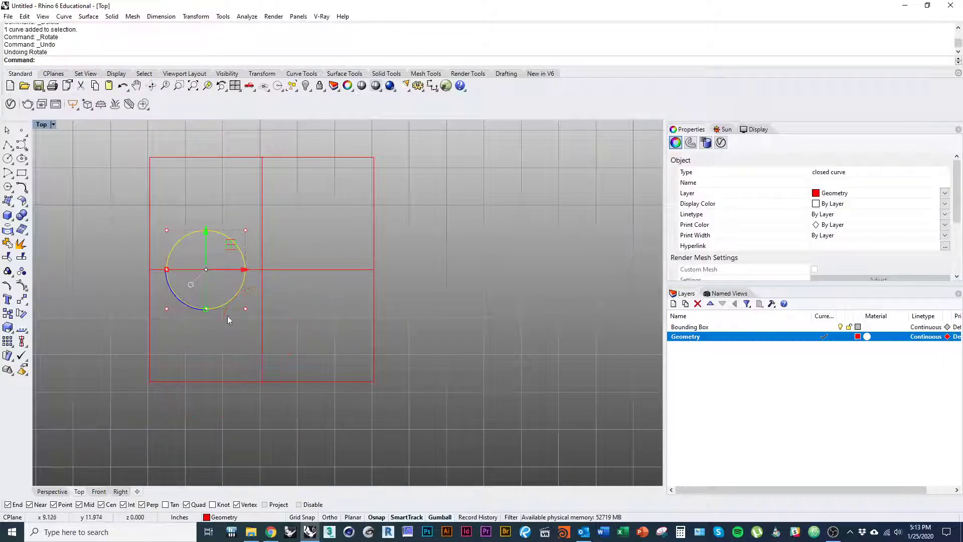
Scale the circle down uniformly about its center to roughly three quarters of its size.
{"action": "scroll", "coordinate": [227, 315], "scroll_direction": "up", "scroll_amount": 2}
{"action": "left_click_drag", "start_coordinate": [141, 249], "coordinate": [154, 250], "text": "shift"}
{"action": "scroll", "coordinate": [196, 285], "scroll_direction": "down", "scroll_amount": 4}
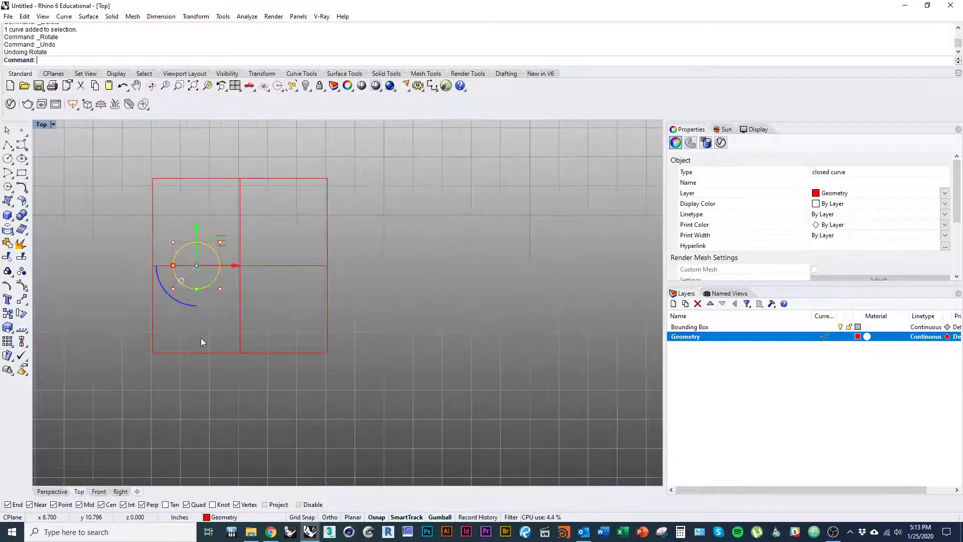
Rotate copies of the circle 90, 180 and 270 degrees clockwise around the lower-left square's center, one for each remaining edge.
{"action": "key", "text": "Return"}
{"action": "left_click", "coordinate": [196, 308]}
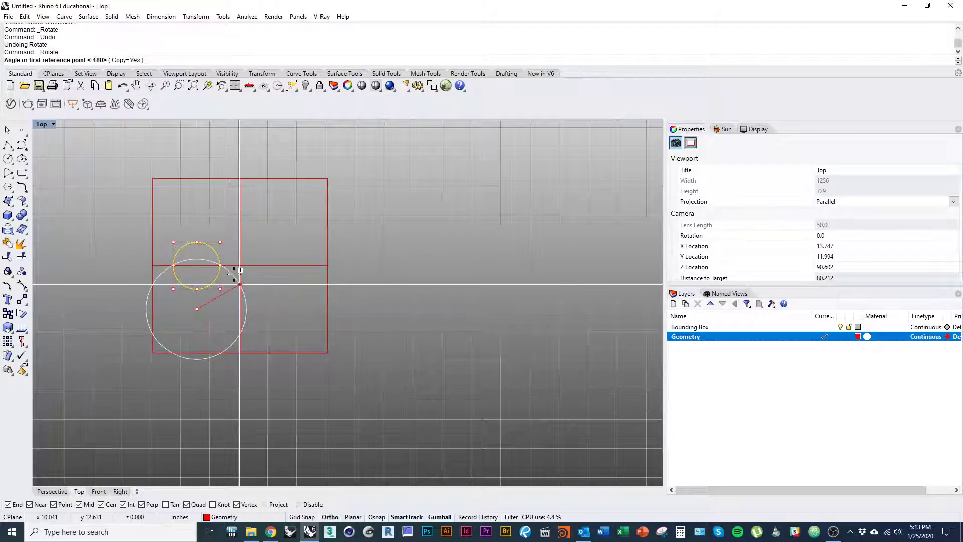
{"action": "left_click", "coordinate": [196, 152]}
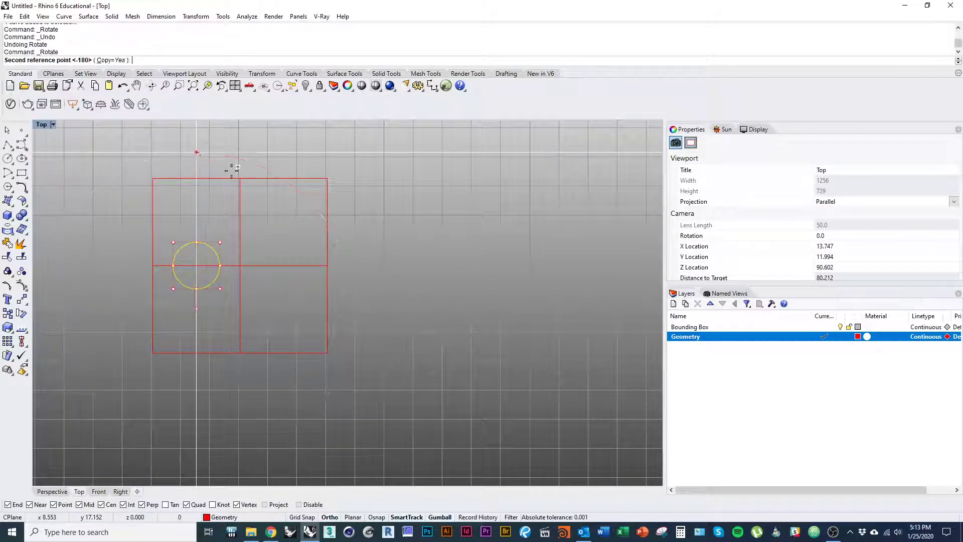
{"action": "left_click", "coordinate": [441, 309]}
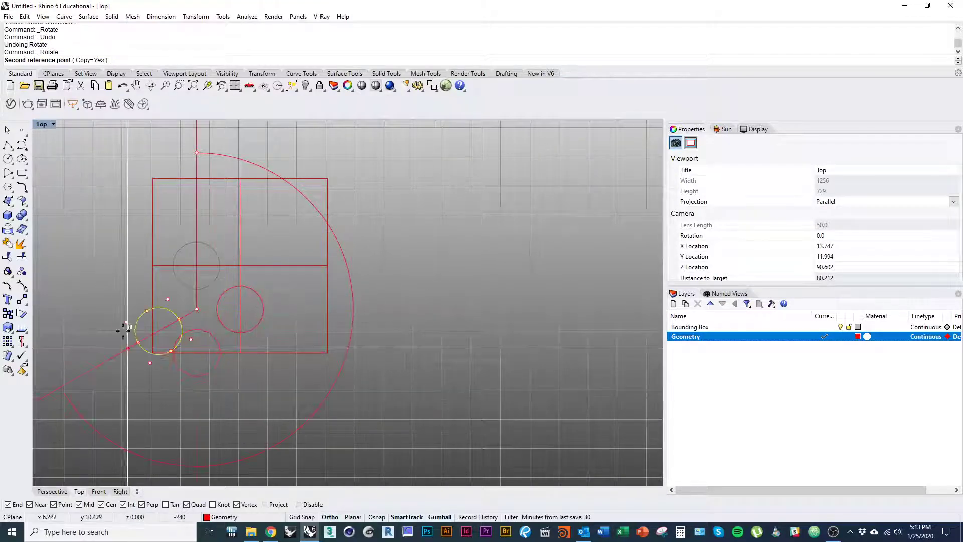
{"action": "left_click", "coordinate": [125, 321]}
{"action": "key", "text": "Return"}
{"action": "right_click_drag", "start_coordinate": [210, 363], "coordinate": [208, 393]}
{"action": "scroll", "coordinate": [208, 393], "scroll_direction": "up", "scroll_amount": 3}
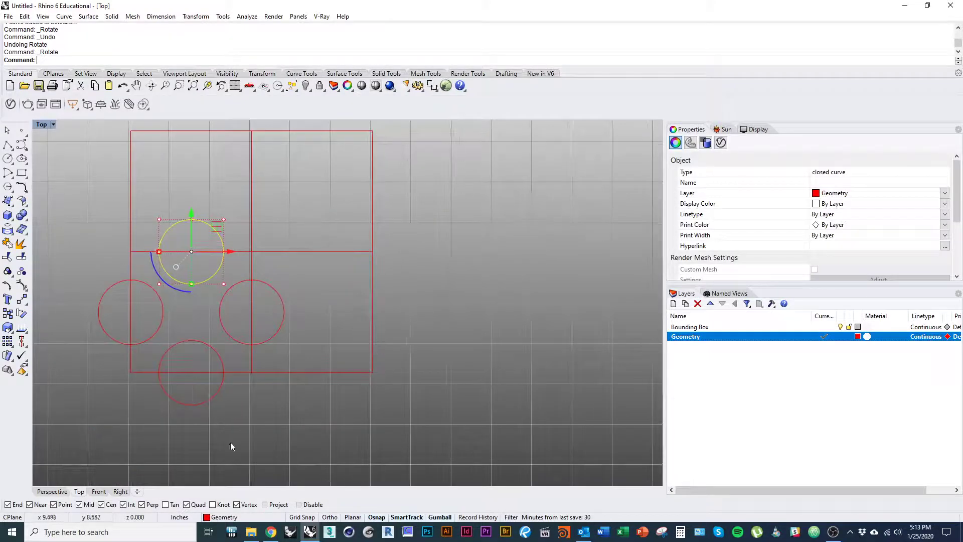
{"action": "left_click_drag", "start_coordinate": [230, 442], "coordinate": [128, 279]}
{"action": "key", "text": "ctrl+t"}
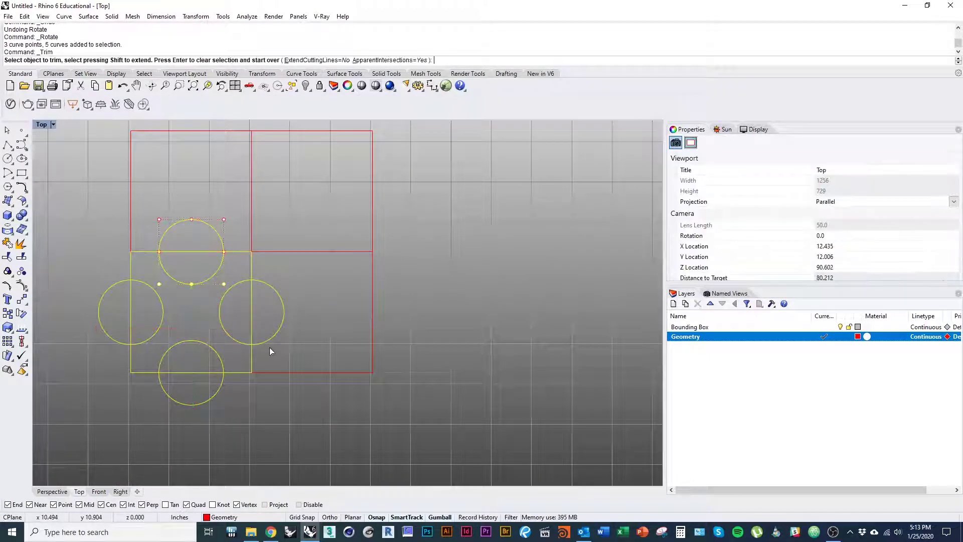
{"action": "key", "text": "Escape"}
Split the lower-left square using the four circles on its edges as cutting objects.
{"action": "left_click", "coordinate": [241, 372]}
{"action": "key", "text": "ctrl+shift+s"}
{"action": "left_click", "coordinate": [224, 329]}
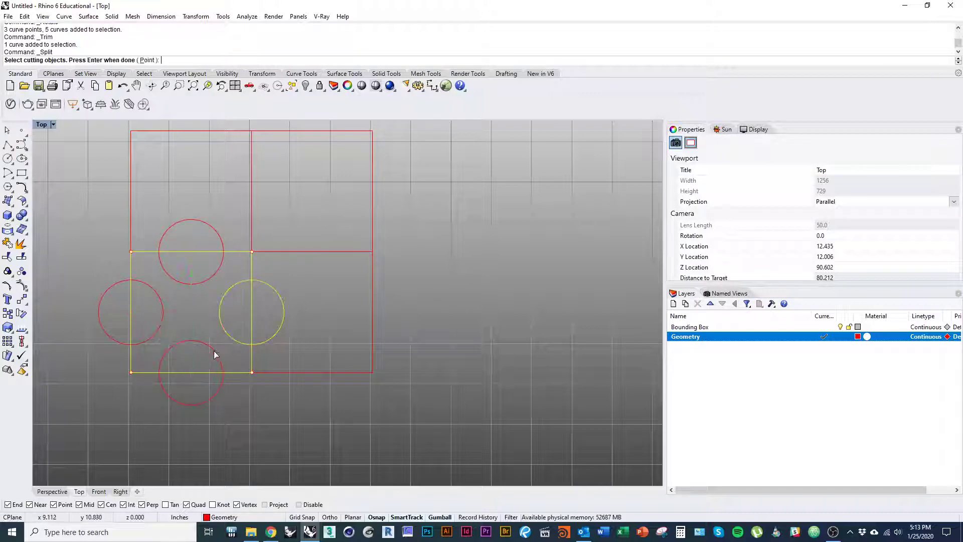
{"action": "left_click", "coordinate": [215, 354]}
{"action": "left_click", "coordinate": [161, 327]}
{"action": "left_click", "coordinate": [200, 285]}
{"action": "key", "text": "Return"}
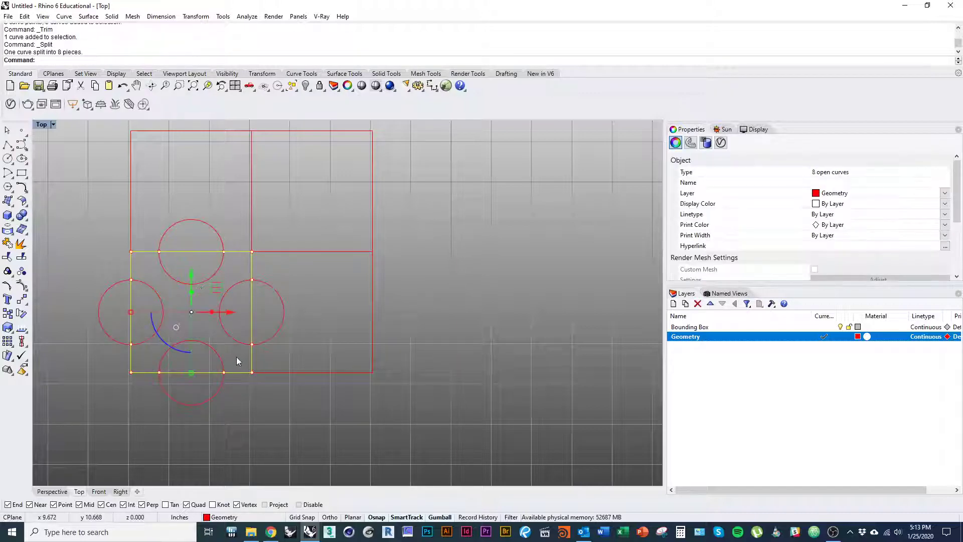
Delete the four square edge segments that lie inside the circles, keeping the four corner pieces.
{"action": "left_click", "coordinate": [240, 372], "text": "ctrl"}
{"action": "left_click", "coordinate": [154, 373], "text": "ctrl"}
{"action": "left_click", "coordinate": [131, 265], "text": "ctrl"}
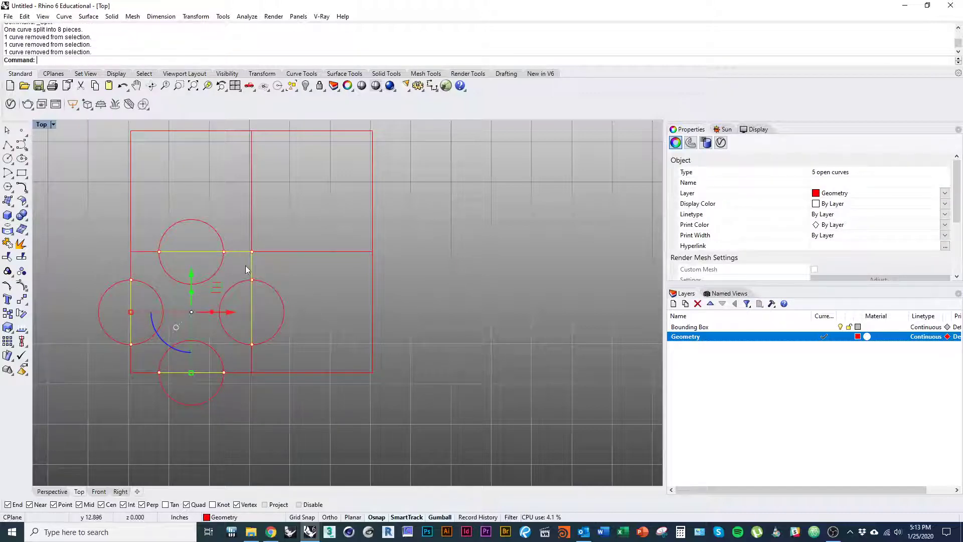
{"action": "left_click", "coordinate": [252, 268], "text": "ctrl"}
{"action": "key", "text": "Delete"}
Trim away the circle halves outside the lower-left square and join the remaining arcs and corner pieces into one closed curve.
{"action": "left_click", "coordinate": [235, 339]}
{"action": "left_click", "coordinate": [224, 387], "text": "shift"}
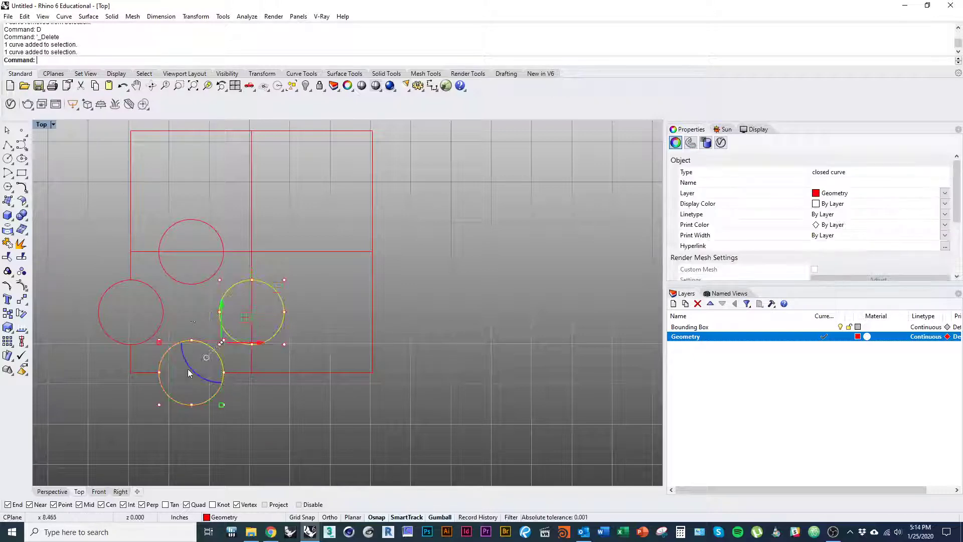
{"action": "left_click", "coordinate": [168, 274], "text": "shift"}
{"action": "left_click", "coordinate": [159, 301], "text": "shift"}
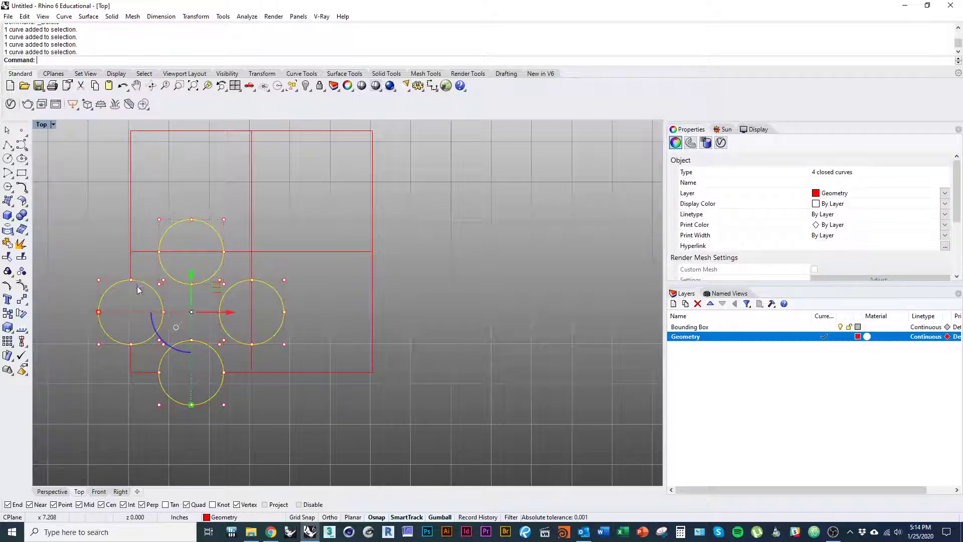
{"action": "left_click", "coordinate": [143, 252], "text": "shift"}
{"action": "left_click_drag", "start_coordinate": [243, 398], "coordinate": [122, 343], "text": "shift"}
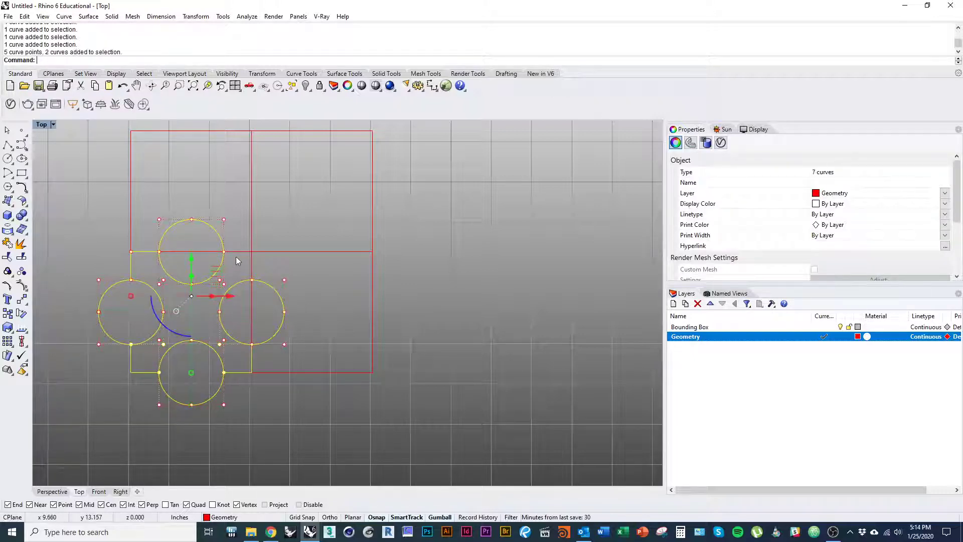
{"action": "left_click", "coordinate": [237, 255], "text": "shift"}
{"action": "left_click", "coordinate": [258, 288]}
{"action": "key", "text": "ctrl+t"}
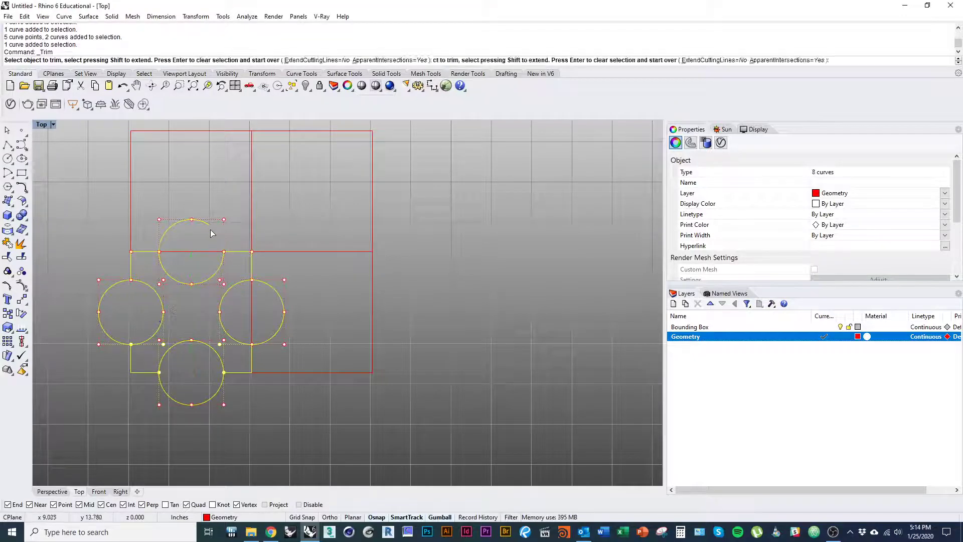
{"action": "left_click", "coordinate": [210, 232]}
{"action": "left_click", "coordinate": [282, 308]}
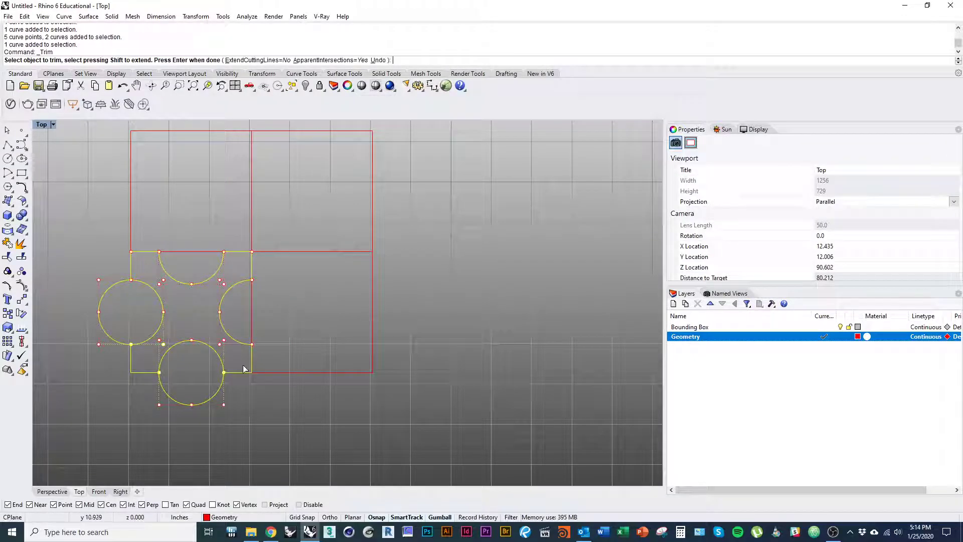
{"action": "left_click", "coordinate": [109, 339]}
{"action": "key", "text": "Return"}
{"action": "key", "text": "ctrl+j"}
Place a copy of the joined tile outline in the open area to the right of the grid.
{"action": "scroll", "coordinate": [140, 324], "scroll_direction": "down", "scroll_amount": 3}
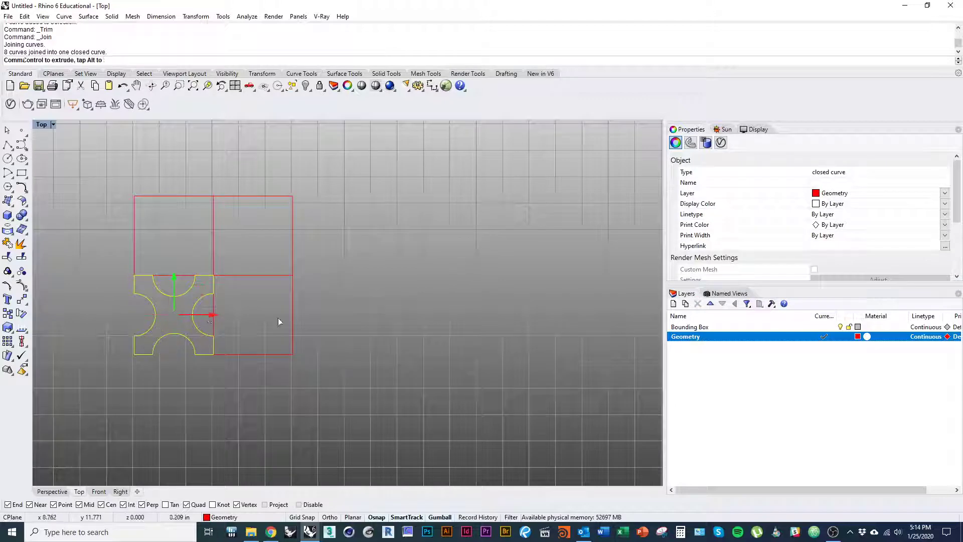
{"action": "left_click_drag", "start_coordinate": [278, 317], "coordinate": [466, 315]}
{"action": "key", "text": "alt"}
{"action": "right_click_drag", "start_coordinate": [458, 347], "coordinate": [428, 386]}
{"action": "scroll", "coordinate": [424, 382], "scroll_direction": "up", "scroll_amount": 2}
Copy the separate tile three times from corner to corner to form a two-by-two pattern.
{"action": "key", "text": "c"}
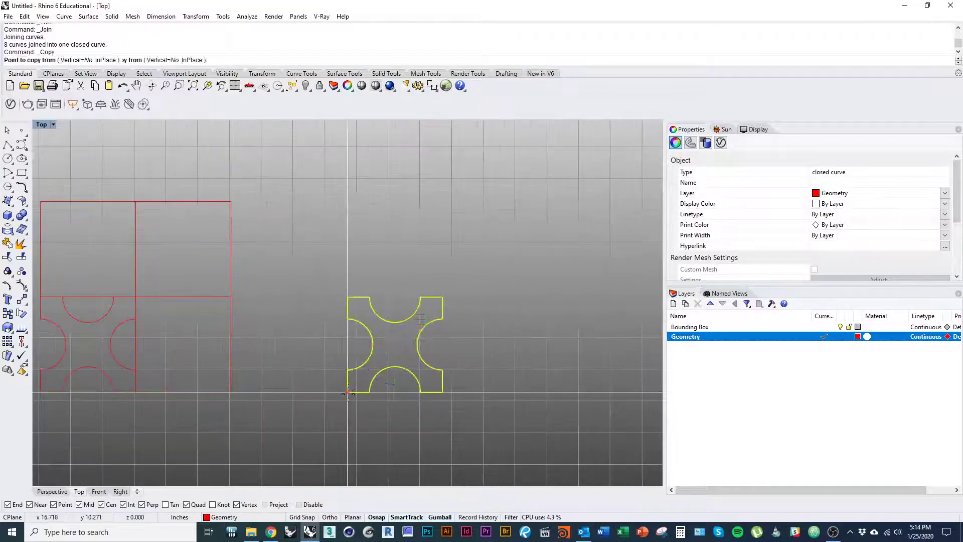
{"action": "left_click", "coordinate": [349, 393]}
{"action": "left_click", "coordinate": [443, 392]}
{"action": "left_click", "coordinate": [442, 296]}
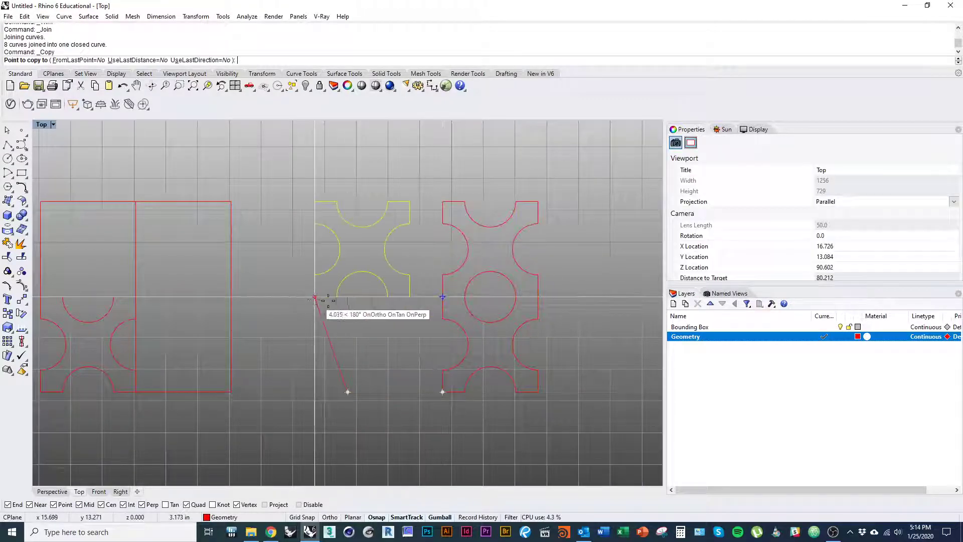
{"action": "left_click", "coordinate": [348, 296]}
{"action": "right_click", "coordinate": [386, 383]}
Fill the four tiles of the two-by-two pattern with a solid hatch.
{"action": "right_click_drag", "start_coordinate": [394, 398], "coordinate": [296, 339]}
{"action": "scroll", "coordinate": [297, 339], "scroll_direction": "down", "scroll_amount": 2}
{"action": "left_click", "coordinate": [326, 384]}
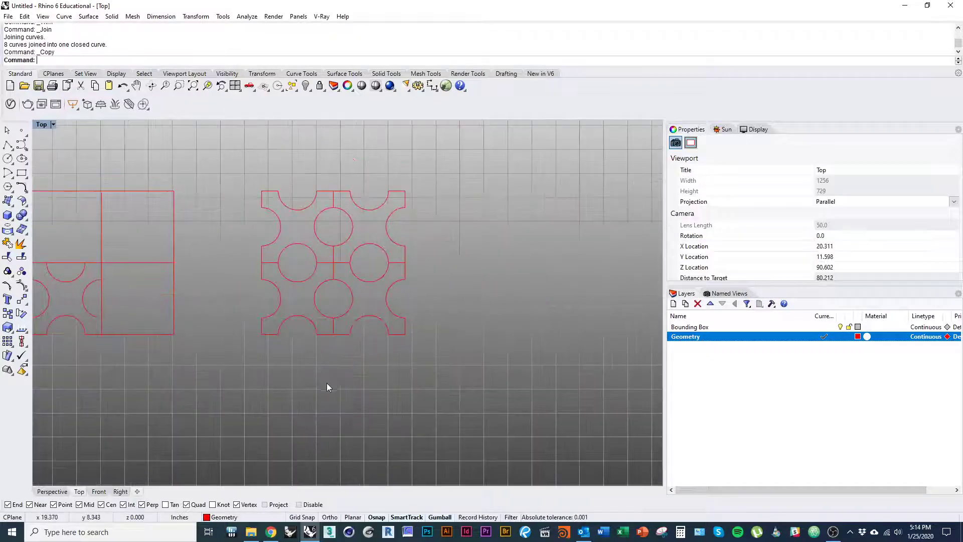
{"action": "right_click_drag", "start_coordinate": [326, 383], "coordinate": [335, 407]}
{"action": "type", "text": "hatch"}
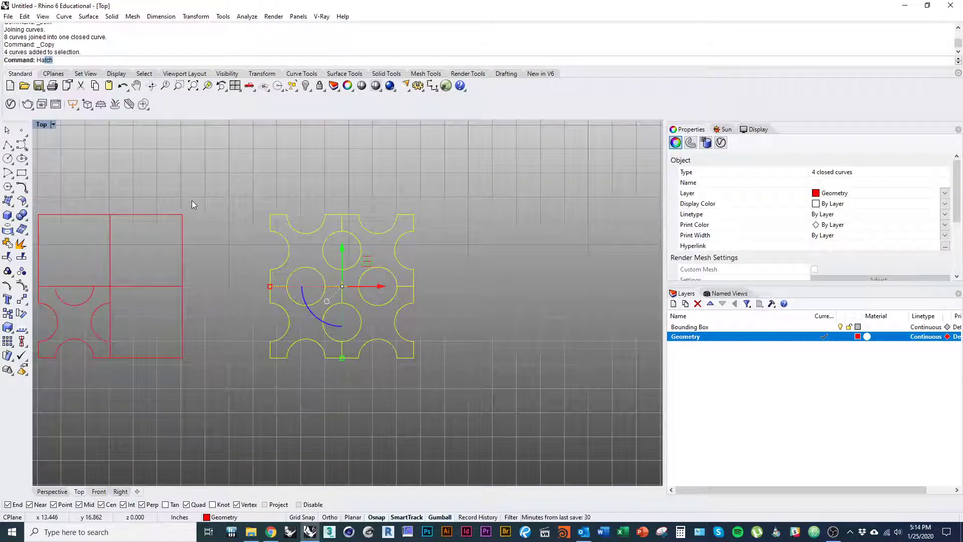
{"action": "key", "text": "Return"}
{"action": "key", "text": "Return"}
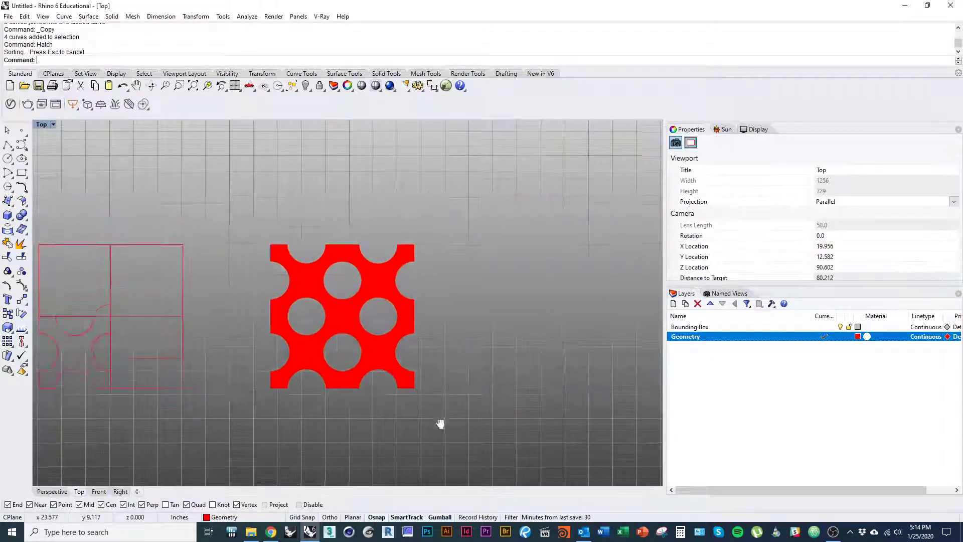
Delete the four hatched test tiles together with their outlines.
{"action": "scroll", "coordinate": [387, 315], "scroll_direction": "up", "scroll_amount": 2}
{"action": "right_click_drag", "start_coordinate": [398, 325], "coordinate": [406, 303]}
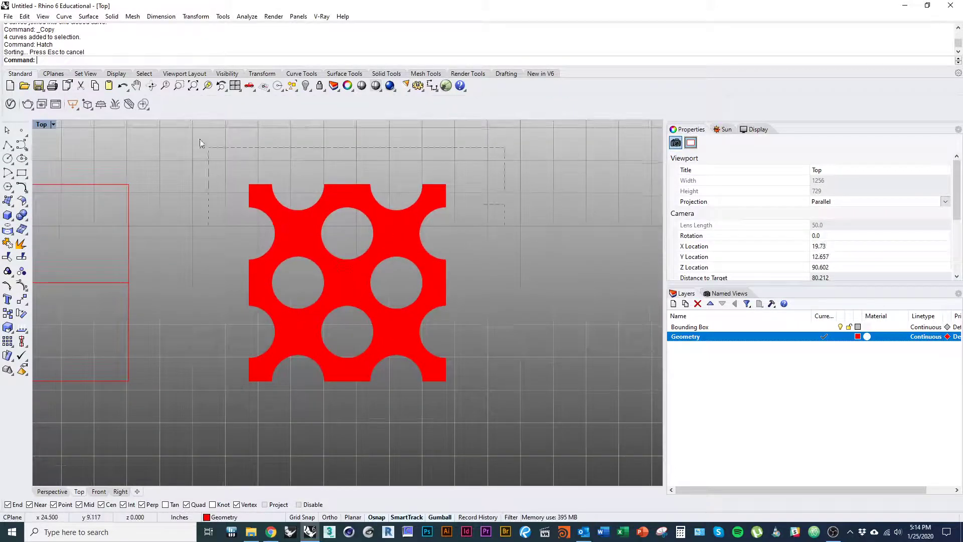
{"action": "left_click_drag", "start_coordinate": [202, 144], "coordinate": [472, 409]}
{"action": "type", "text": "d"}
{"action": "key", "text": "Return"}
Undo the lower-left tile edits back through the trim, segment deletion, split and rotated copies, leaving the single circle.
{"action": "right_click_drag", "start_coordinate": [278, 325], "coordinate": [522, 312]}
{"action": "scroll", "coordinate": [242, 314], "scroll_direction": "up", "scroll_amount": 3}
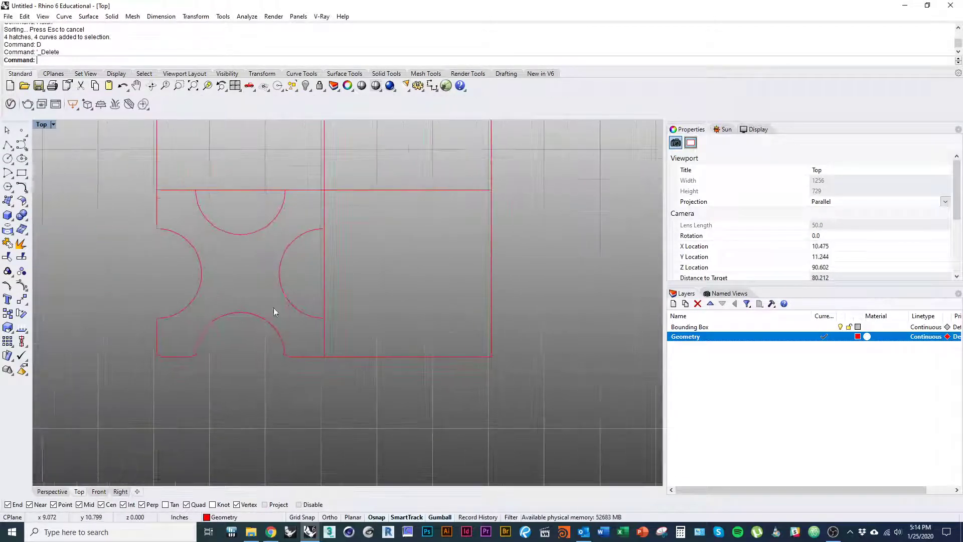
{"action": "key", "text": "ctrl+z"}
{"action": "key", "text": "ctrl+z"}
{"action": "key", "text": "ctrl+z"}
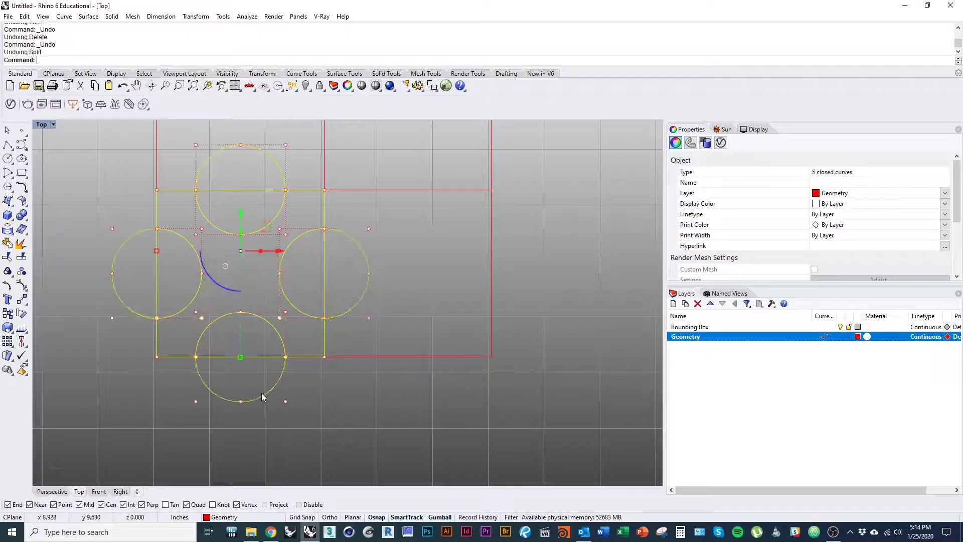
{"action": "left_click", "coordinate": [320, 427]}
{"action": "right_click_drag", "start_coordinate": [237, 304], "coordinate": [227, 361]}
Move the circle to the right along the shared edge, off the edge's midpoint.
{"action": "left_click", "coordinate": [257, 284]}
{"action": "right_click_drag", "start_coordinate": [263, 279], "coordinate": [211, 320]}
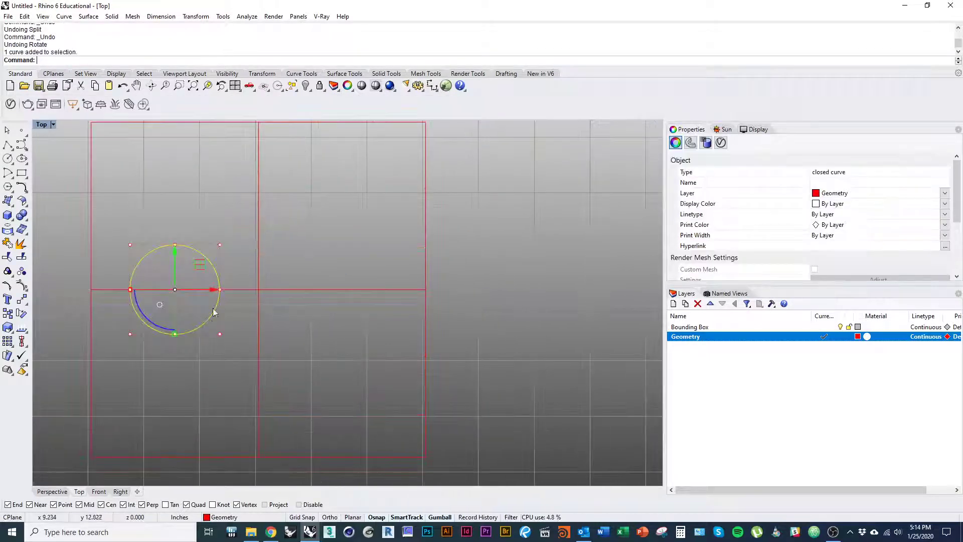
{"action": "scroll", "coordinate": [219, 304], "scroll_direction": "down", "scroll_amount": 5}
{"action": "left_click_drag", "start_coordinate": [209, 296], "coordinate": [229, 301]}
{"action": "scroll", "coordinate": [228, 307], "scroll_direction": "up", "scroll_amount": 8}
{"action": "scroll", "coordinate": [245, 278], "scroll_direction": "down", "scroll_amount": 2}
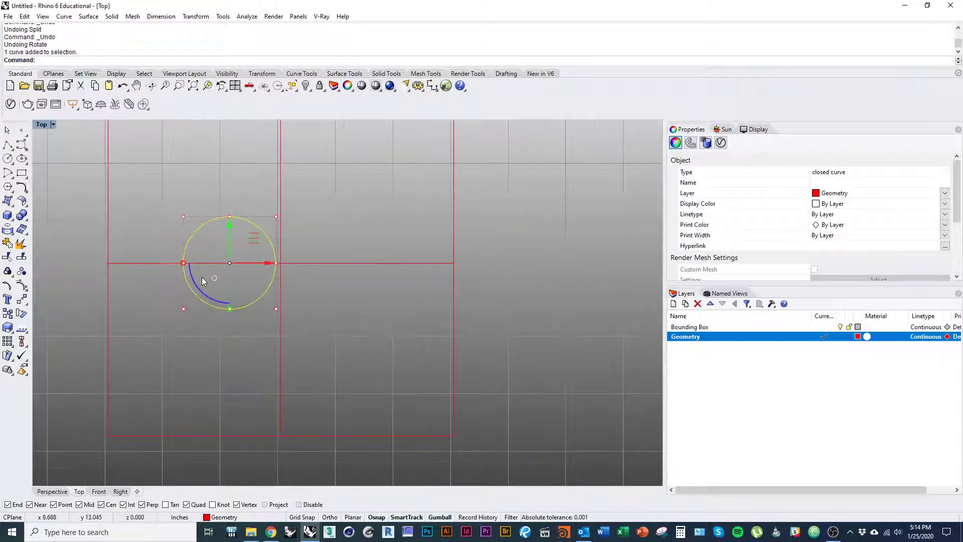
Squash the circle vertically into an ellipse and rotate it counterclockwise to a diagonal slant.
{"action": "left_click_drag", "start_coordinate": [231, 309], "coordinate": [233, 300]}
{"action": "right_click_drag", "start_coordinate": [259, 325], "coordinate": [267, 284]}
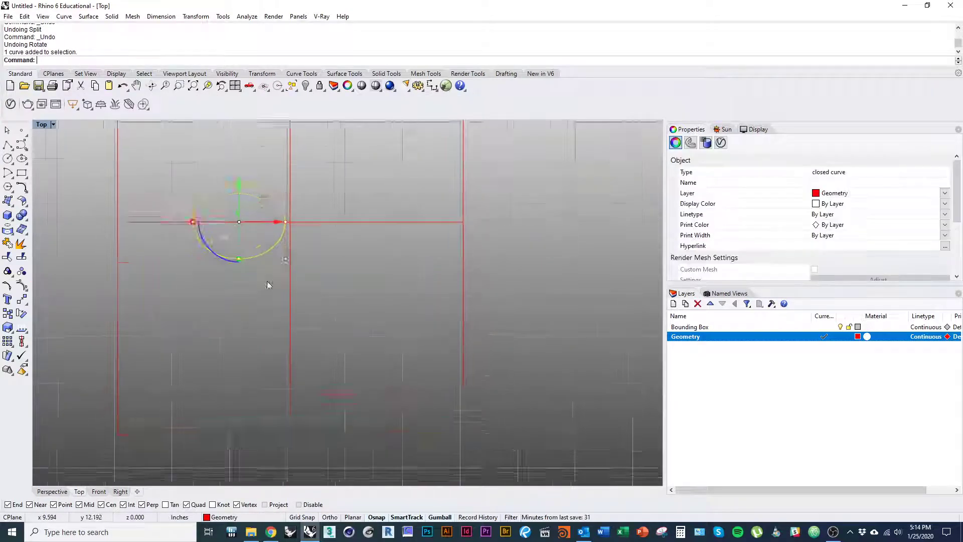
{"action": "scroll", "coordinate": [268, 285], "scroll_direction": "down", "scroll_amount": 2}
{"action": "scroll", "coordinate": [213, 269], "scroll_direction": "up", "scroll_amount": 2}
{"action": "left_click_drag", "start_coordinate": [226, 258], "coordinate": [262, 314]}
{"action": "key", "text": "Escape"}
{"action": "scroll", "coordinate": [267, 364], "scroll_direction": "down", "scroll_amount": 2}
Rotate copies of the ellipse 90, 180 and 270 degrees counterclockwise around the center of the lower-left square.
{"action": "left_click", "coordinate": [251, 311]}
{"action": "scroll", "coordinate": [251, 355], "scroll_direction": "down", "scroll_amount": 3}
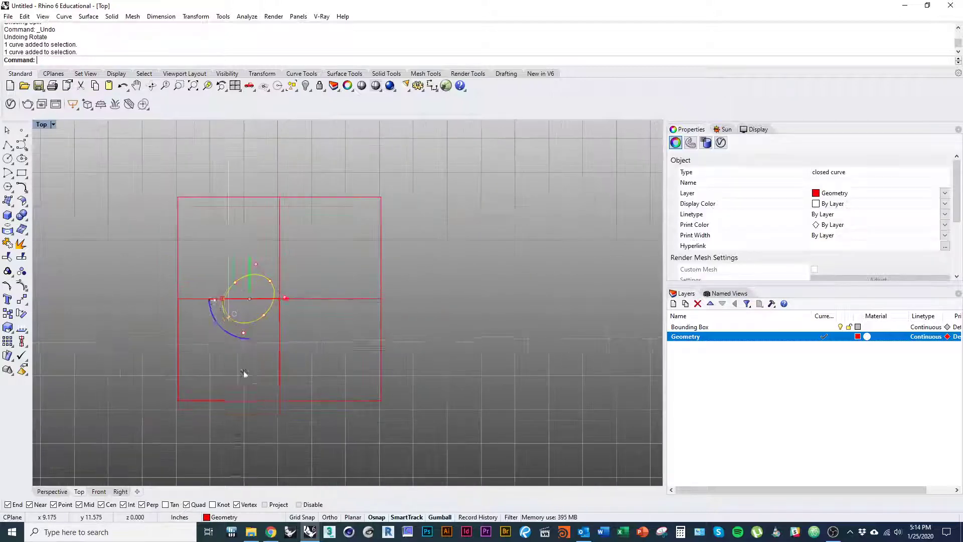
{"action": "type", "text": "ro"}
{"action": "key", "text": "Return"}
{"action": "left_click", "coordinate": [259, 391]}
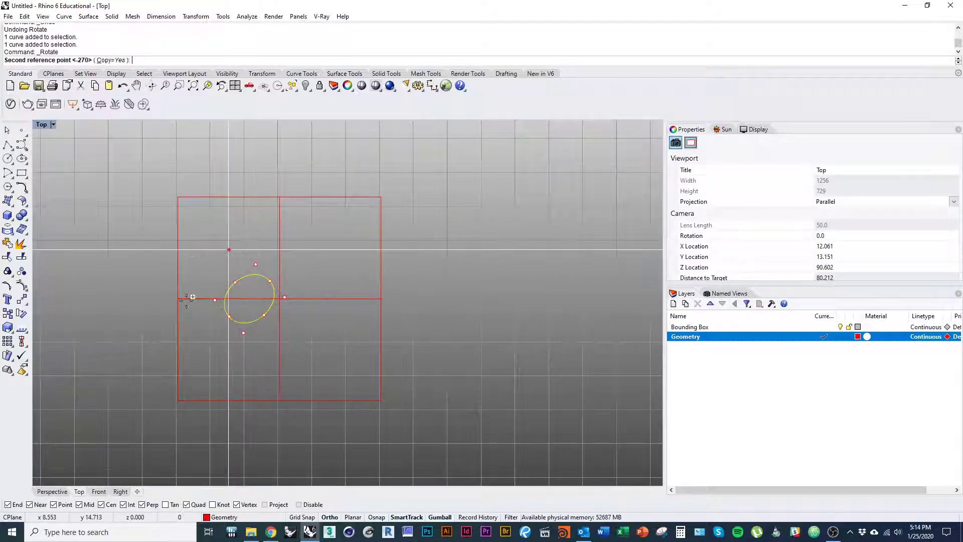
{"action": "left_click", "coordinate": [159, 338]}
{"action": "left_click", "coordinate": [234, 443]}
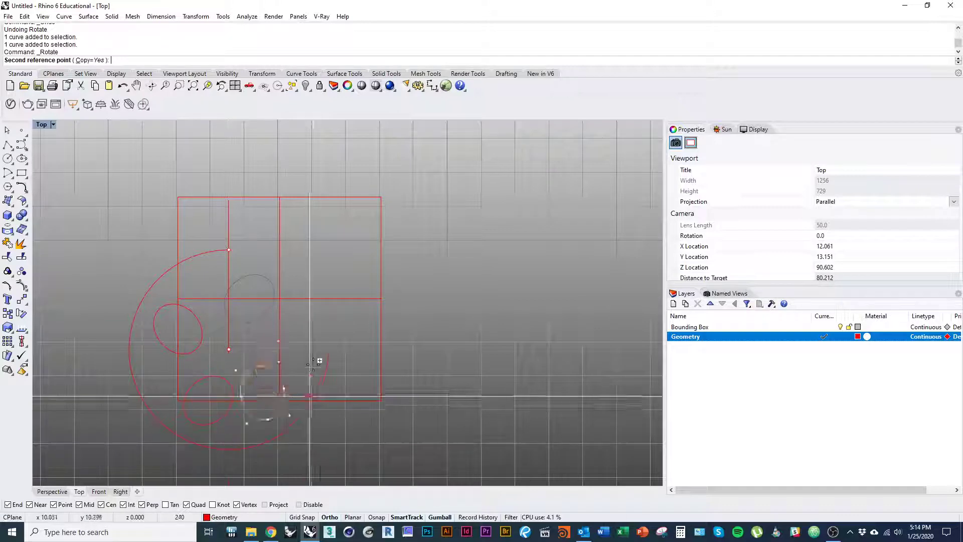
{"action": "left_click", "coordinate": [319, 349], "text": "shift"}
{"action": "key", "text": "Return"}
Trim the lower-left square and its four ellipses against each other, leaving four curved notches in the square's edges.
{"action": "mouse_move", "coordinate": [240, 432]}
{"action": "right_mouse_down"}
{"action": "mouse_move", "coordinate": [221, 436]}
{"action": "mouse_move", "coordinate": [233, 422]}
{"action": "right_mouse_up"}
{"action": "left_click_drag", "start_coordinate": [173, 316], "coordinate": [173, 304]}
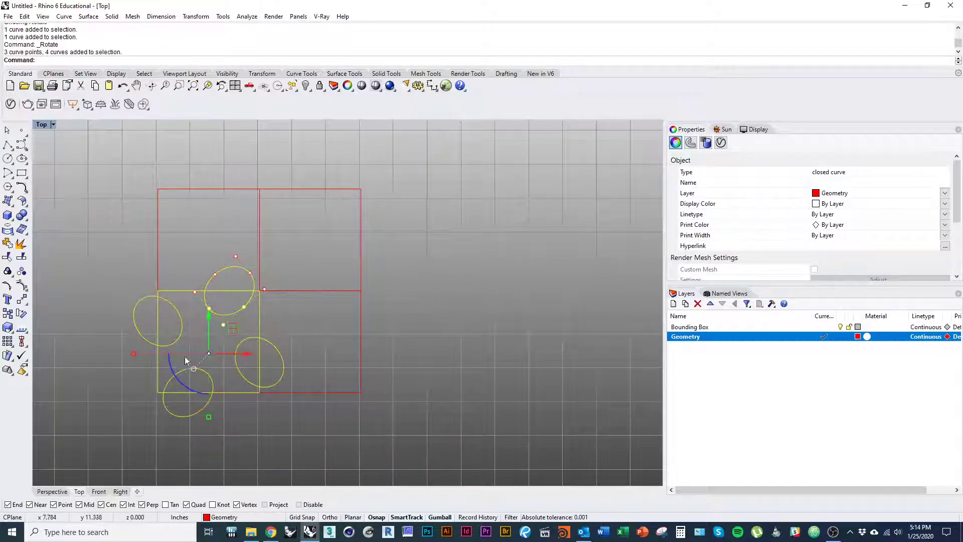
{"action": "scroll", "coordinate": [221, 333], "scroll_direction": "up", "scroll_amount": 4}
{"action": "key", "text": "ctrl+t"}
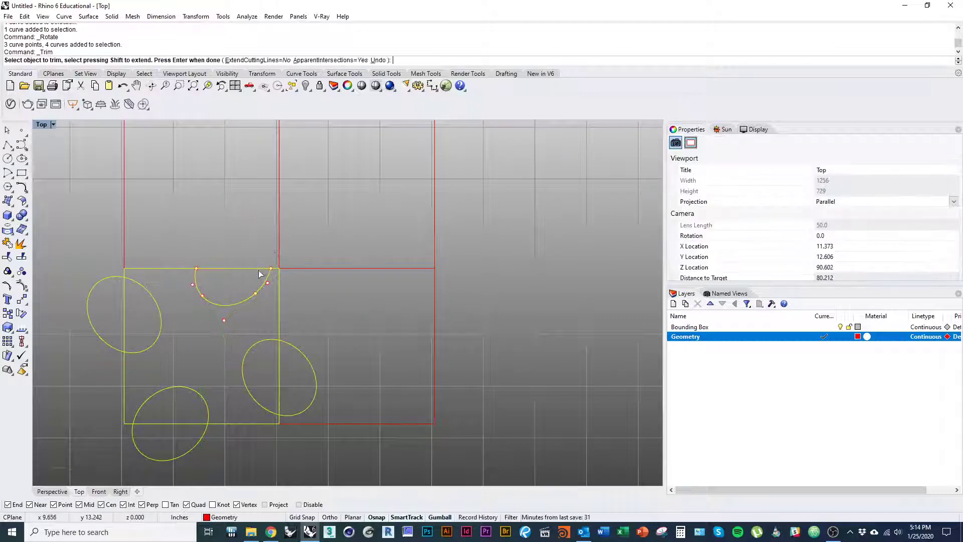
{"action": "left_click", "coordinate": [272, 277]}
{"action": "left_click", "coordinate": [299, 308]}
{"action": "left_click", "coordinate": [279, 365]}
{"action": "left_click", "coordinate": [293, 404]}
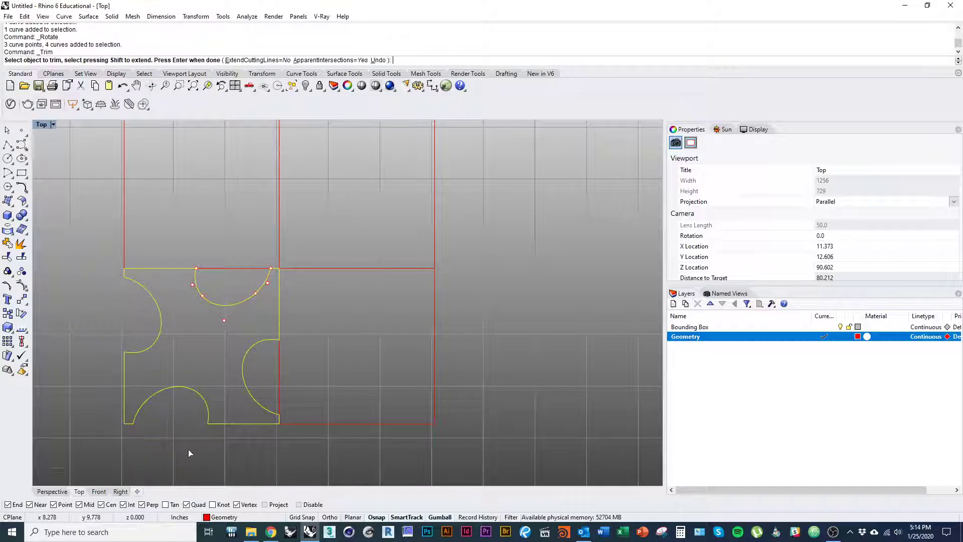
{"action": "key", "text": "Return"}
Move the trimmed module out to the right of the grid and join its curves into one closed curve.
{"action": "scroll", "coordinate": [188, 446], "scroll_direction": "down", "scroll_amount": 5}
{"action": "right_click_drag", "start_coordinate": [180, 421], "coordinate": [147, 385]}
{"action": "key", "text": "Escape"}
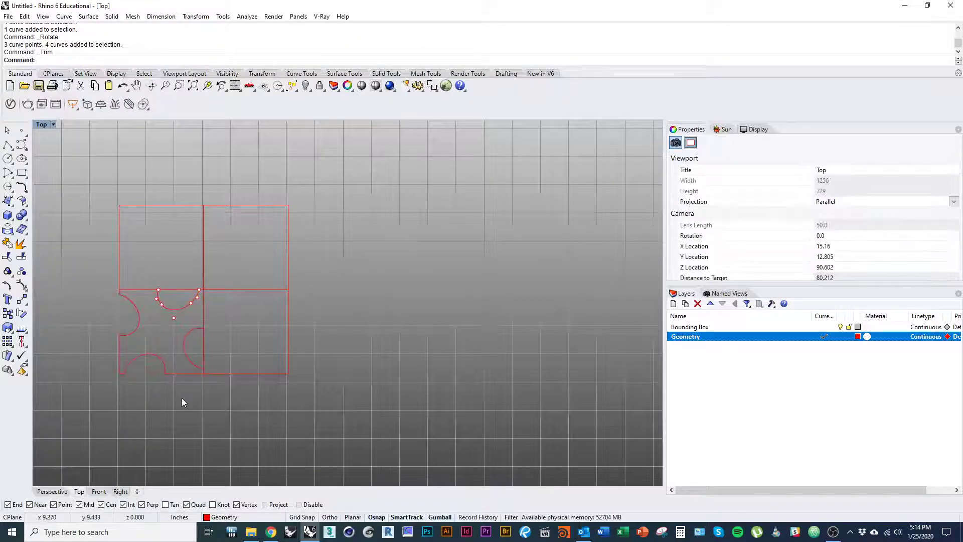
{"action": "key", "text": "Escape"}
{"action": "left_click_drag", "start_coordinate": [85, 274], "coordinate": [207, 412]}
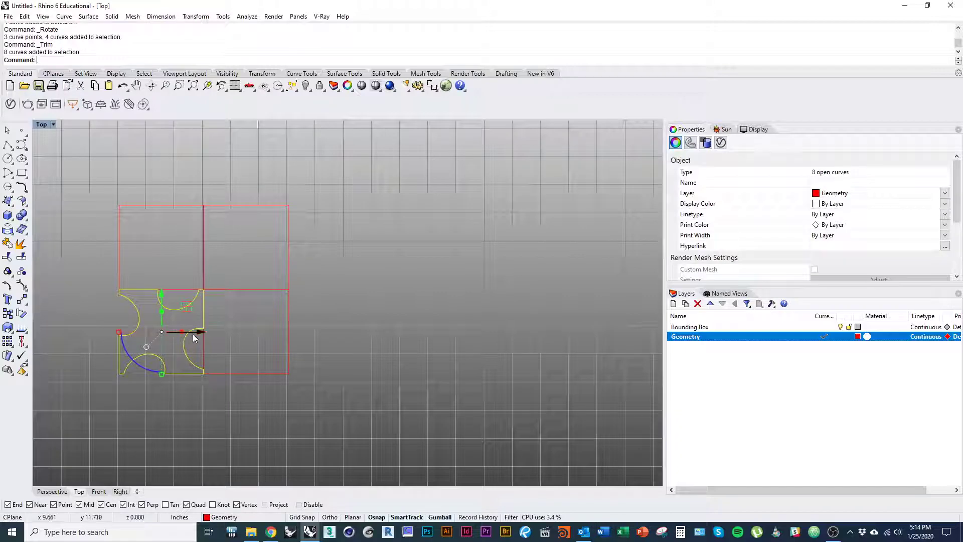
{"action": "left_click_drag", "start_coordinate": [193, 334], "coordinate": [457, 349]}
{"action": "key", "text": "ctrl+j"}
Copy the joined module diagonally up and right, from its lower-left corner to the upper end of its right-edge notch.
{"action": "scroll", "coordinate": [425, 395], "scroll_direction": "up", "scroll_amount": 4}
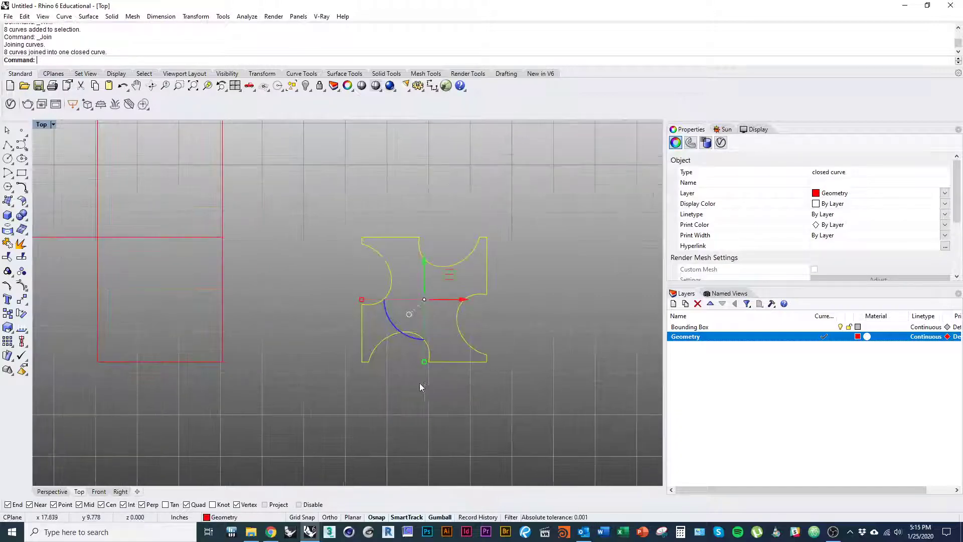
{"action": "right_click_drag", "start_coordinate": [419, 383], "coordinate": [327, 411]}
{"action": "scroll", "coordinate": [325, 421], "scroll_direction": "down", "scroll_amount": 5}
{"action": "type", "text": "c"}
{"action": "key", "text": "Return"}
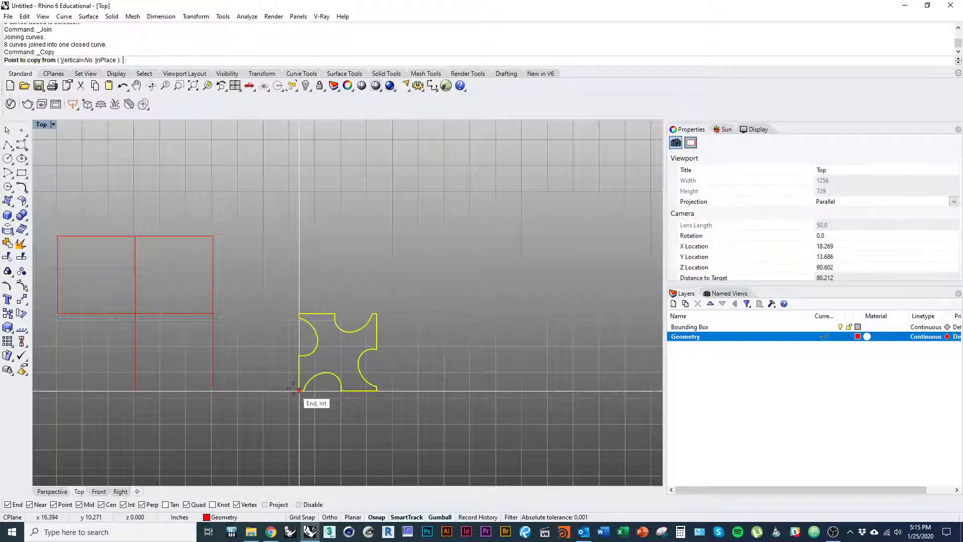
{"action": "left_click", "coordinate": [299, 391]}
{"action": "left_click", "coordinate": [377, 346]}
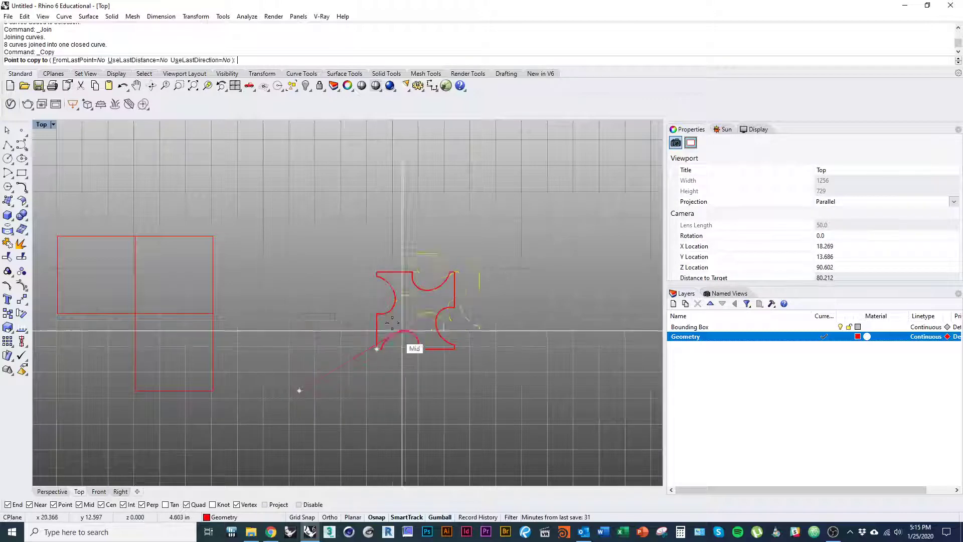
{"action": "key", "text": "Return"}
Copy the upper-right module to the upper left, placing its lower-right corner at the left end of the first module's top notch.
{"action": "right_click_drag", "start_coordinate": [397, 360], "coordinate": [372, 383]}
{"action": "scroll", "coordinate": [419, 370], "scroll_direction": "up", "scroll_amount": 4}
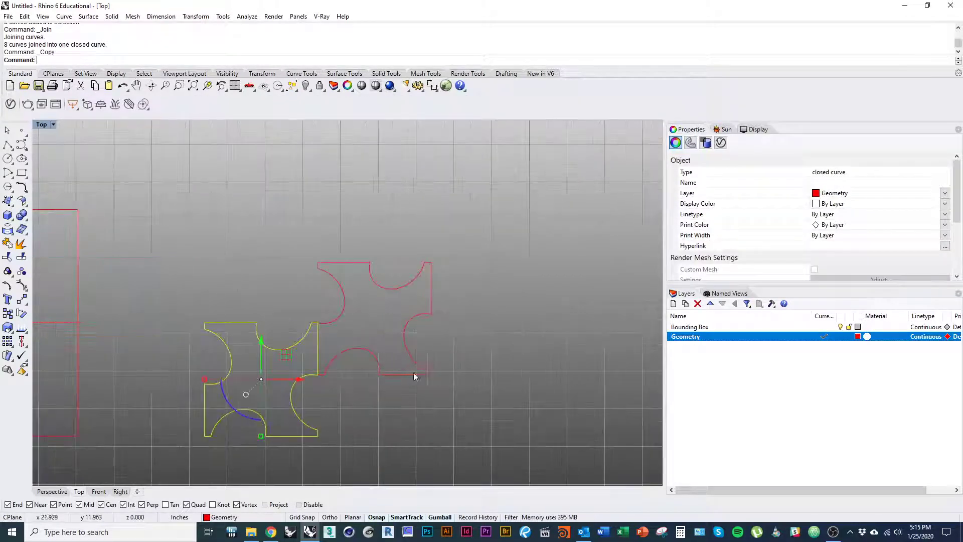
{"action": "left_click", "coordinate": [415, 376]}
{"action": "key", "text": "Return"}
{"action": "left_click", "coordinate": [431, 375]}
{"action": "left_click", "coordinate": [257, 322]}
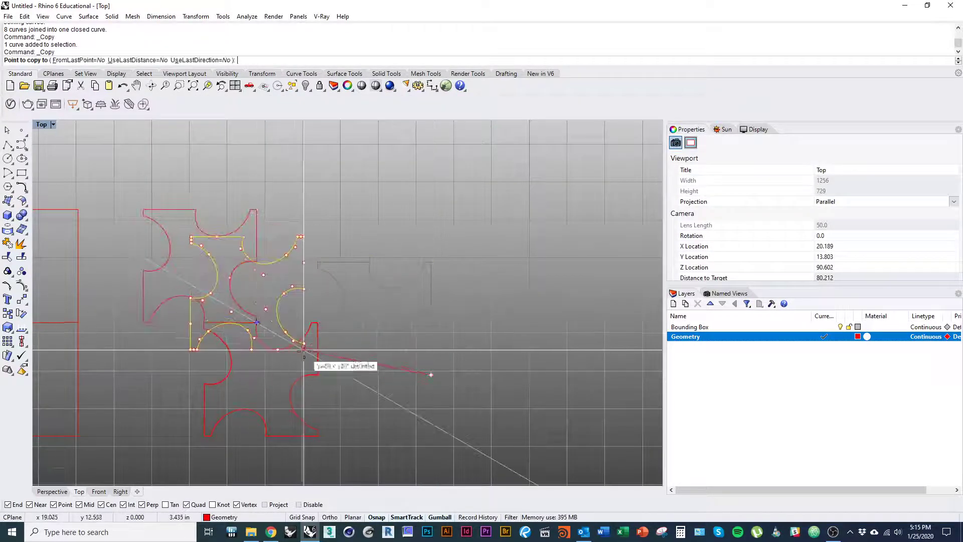
{"action": "key", "text": "Return"}
Copy the upper-left module down, placing its top-right corner at the lower end of the first module's left notch.
{"action": "right_click_drag", "start_coordinate": [341, 374], "coordinate": [338, 341]}
{"action": "scroll", "coordinate": [339, 340], "scroll_direction": "down", "scroll_amount": 1}
{"action": "left_click", "coordinate": [257, 276]}
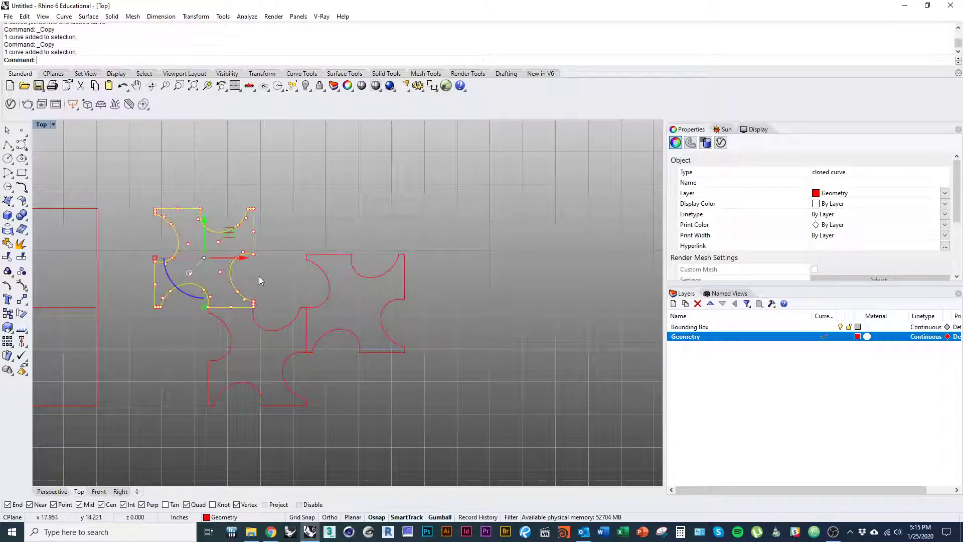
{"action": "key", "text": "Return"}
{"action": "left_click", "coordinate": [253, 207]}
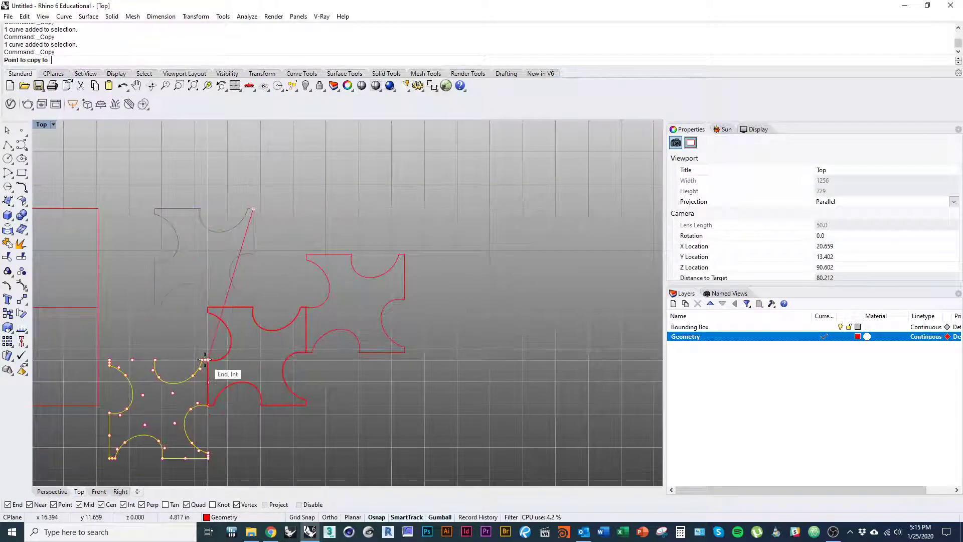
{"action": "left_click", "coordinate": [207, 360]}
{"action": "key", "text": "Return"}
Copy the upper-right module down, placing its top-left corner at the right end of the first module's bottom notch.
{"action": "left_click", "coordinate": [339, 441]}
{"action": "right_click_drag", "start_coordinate": [347, 376], "coordinate": [325, 350]}
{"action": "left_click", "coordinate": [304, 309]}
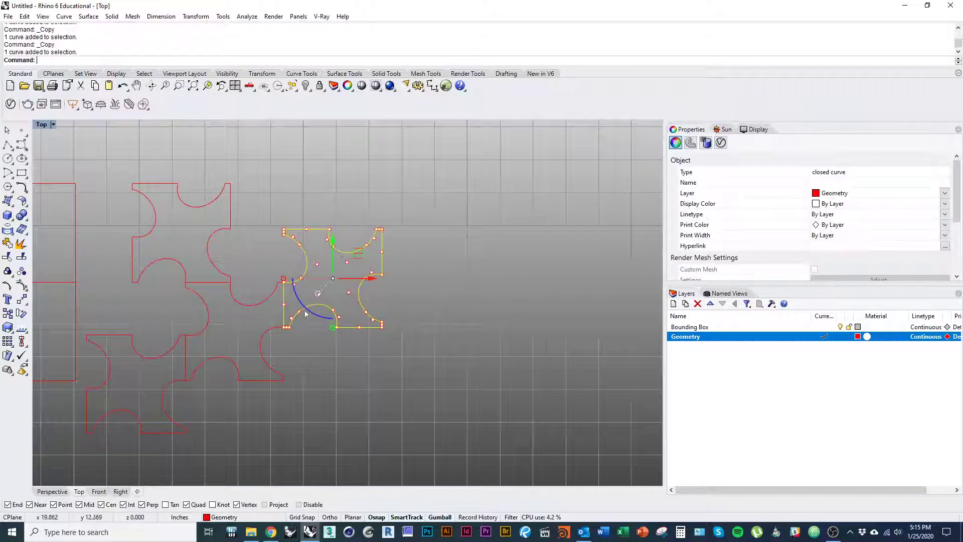
{"action": "key", "text": "Return"}
{"action": "left_click", "coordinate": [283, 227]}
{"action": "left_click", "coordinate": [238, 382]}
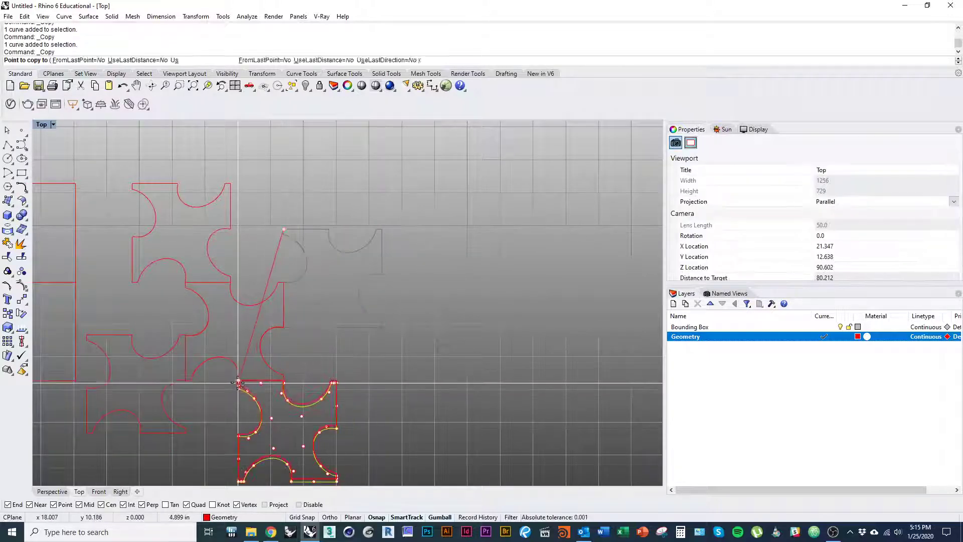
{"action": "key", "text": "Return"}
{"action": "right_click_drag", "start_coordinate": [352, 343], "coordinate": [327, 387]}
{"action": "left_click_drag", "start_coordinate": [326, 353], "coordinate": [357, 381]}
{"action": "key", "text": "Return"}
{"action": "left_click", "coordinate": [357, 371]}
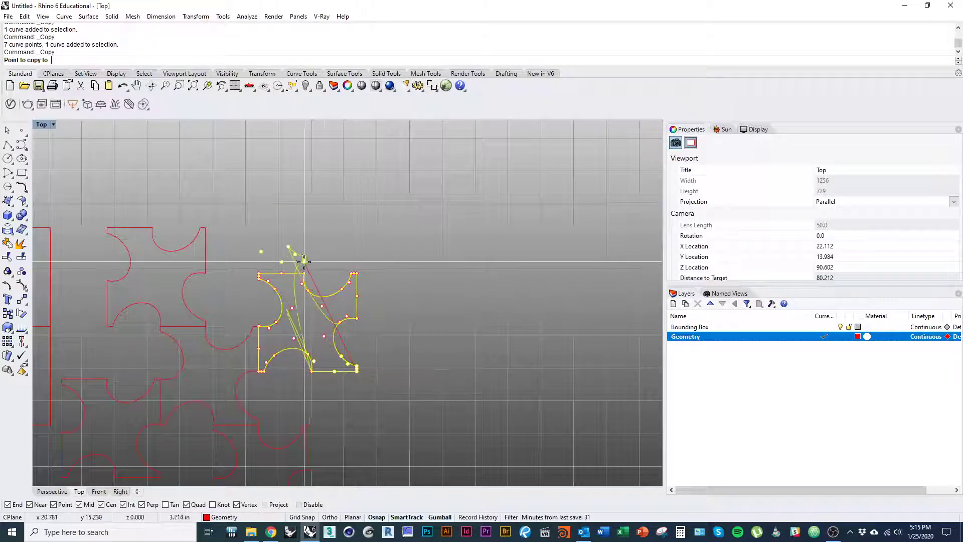
{"action": "key", "text": "Escape"}
Copy the rightmost module up and left, from its lower-right corner to the left end of its top notch.
{"action": "left_click", "coordinate": [357, 346]}
{"action": "key", "text": "Return"}
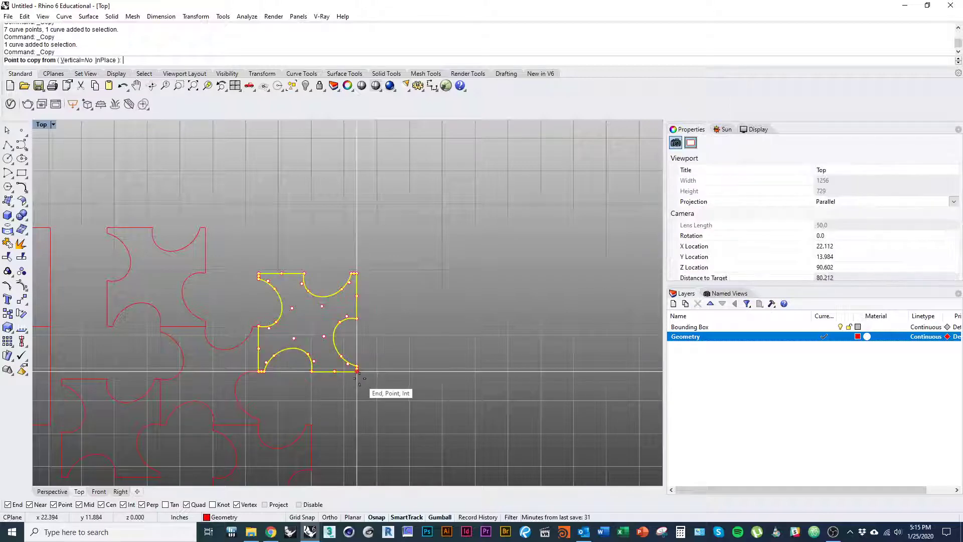
{"action": "left_click", "coordinate": [357, 371]}
{"action": "left_click", "coordinate": [304, 273]}
{"action": "key", "text": "Return"}
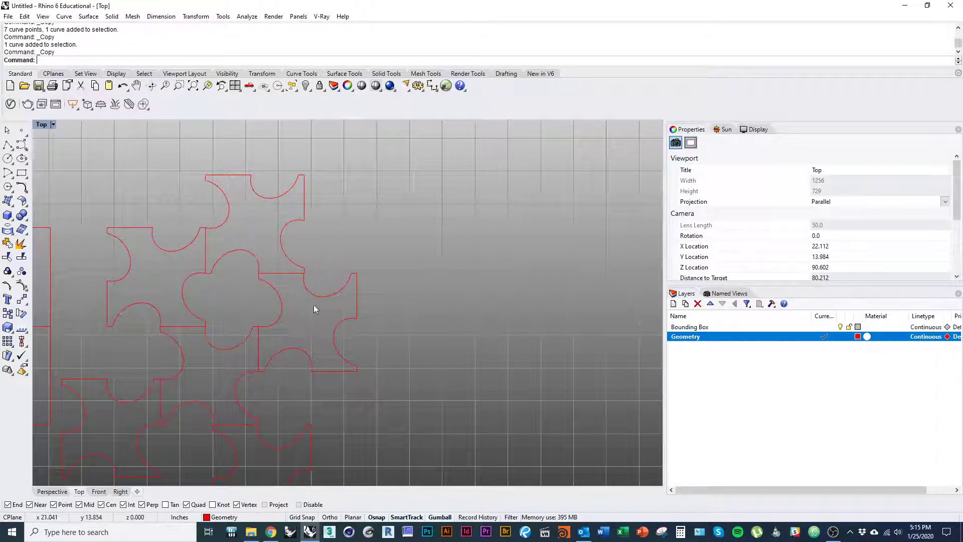
Fill all the tiled module curves with a solid hatch.
{"action": "scroll", "coordinate": [315, 305], "scroll_direction": "down", "scroll_amount": 5}
{"action": "left_click_drag", "start_coordinate": [197, 216], "coordinate": [201, 218]}
{"action": "scroll", "coordinate": [233, 267], "scroll_direction": "up", "scroll_amount": 2}
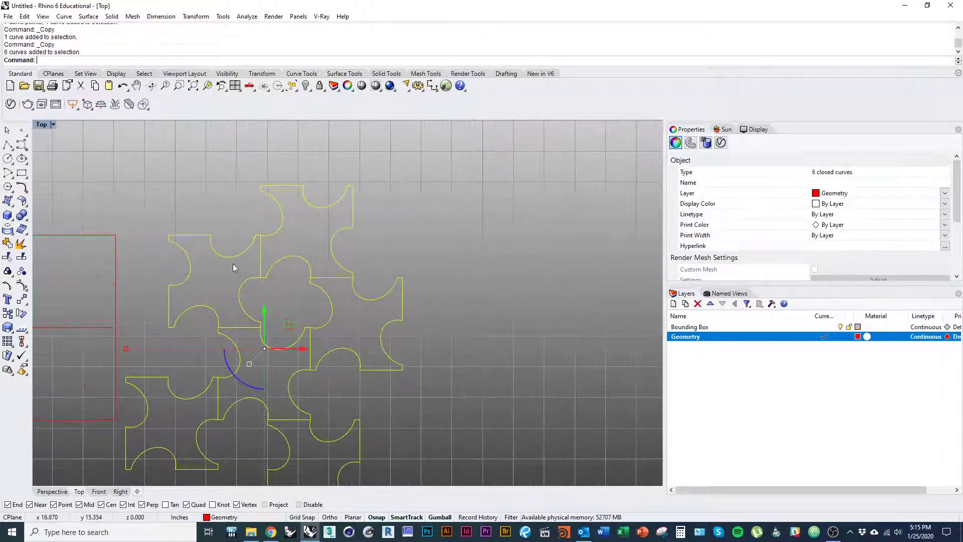
{"action": "key", "text": "Return"}
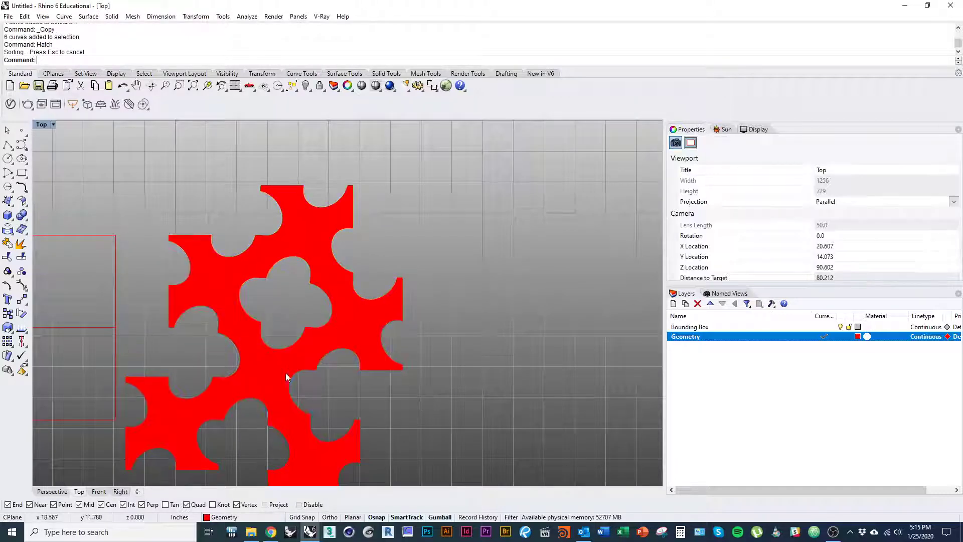
{"action": "right_click_drag", "start_coordinate": [224, 355], "coordinate": [237, 294]}
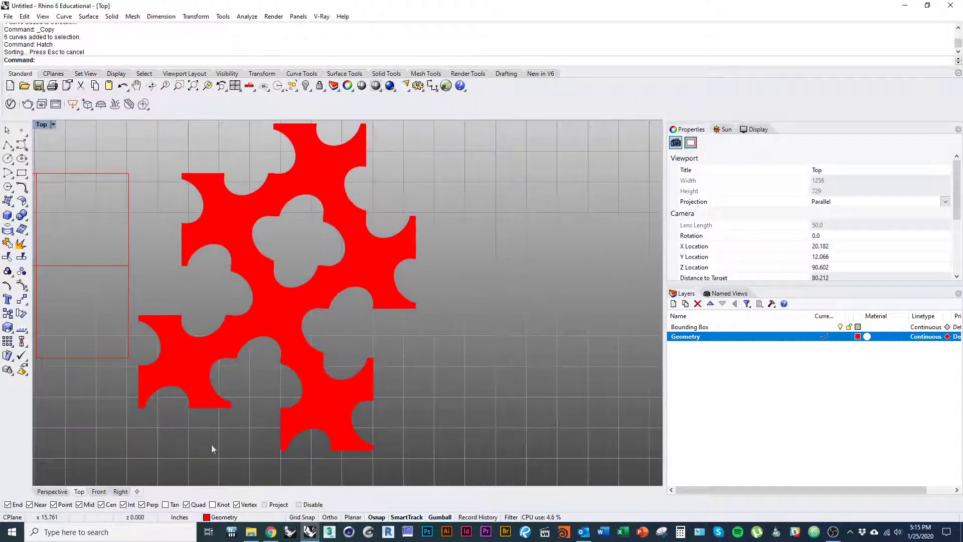
Copy the hatched lower-left module with its curve up and left, placing its lower-right corner at the left end of its top notch.
{"action": "left_click_drag", "start_coordinate": [212, 449], "coordinate": [195, 397]}
{"action": "type", "text": "c"}
{"action": "key", "text": "Return"}
{"action": "left_click", "coordinate": [231, 407]}
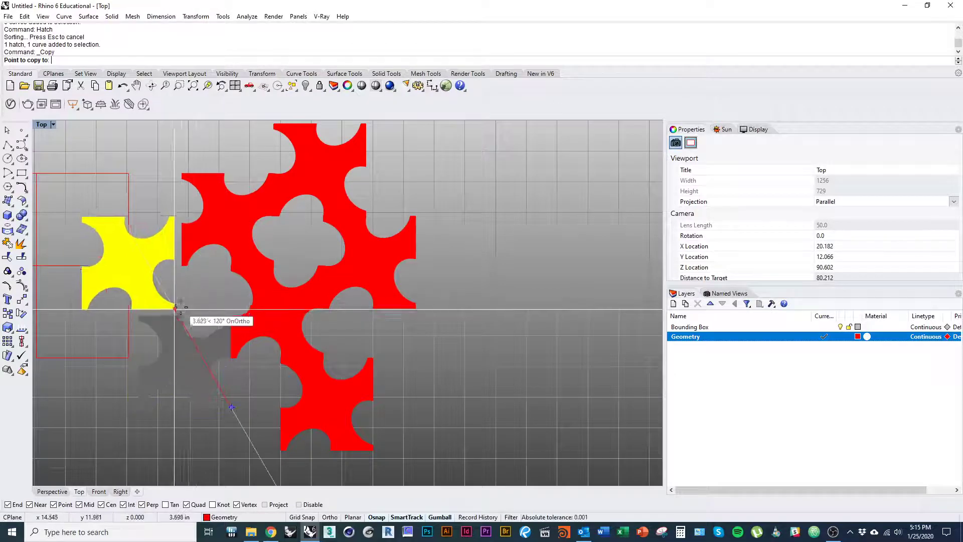
{"action": "left_click", "coordinate": [175, 307]}
{"action": "key", "text": "Escape"}
Delete all hatched modules and their curves, keeping the remaining grid squares.
{"action": "right_click_drag", "start_coordinate": [206, 299], "coordinate": [233, 346]}
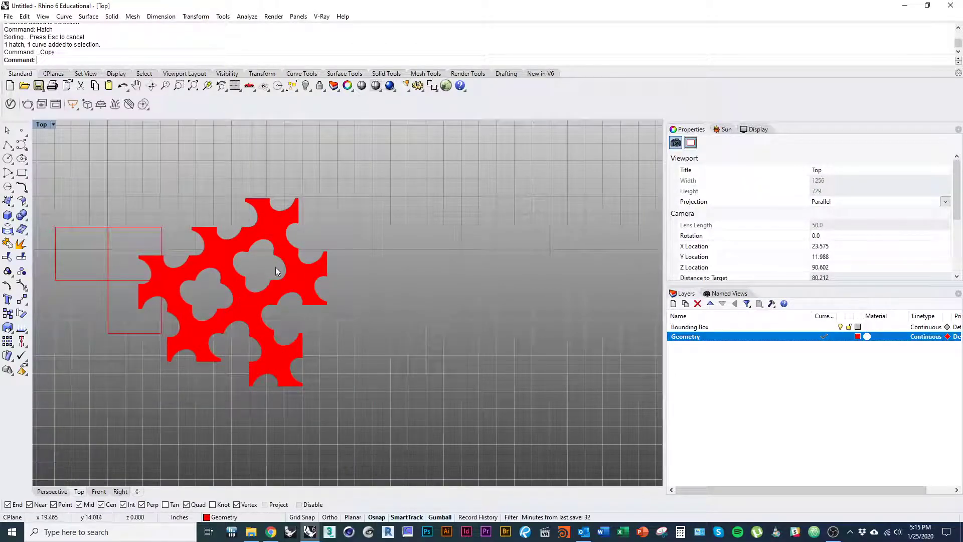
{"action": "scroll", "coordinate": [166, 293], "scroll_direction": "up", "scroll_amount": 3}
{"action": "right_click_drag", "start_coordinate": [216, 307], "coordinate": [227, 345]}
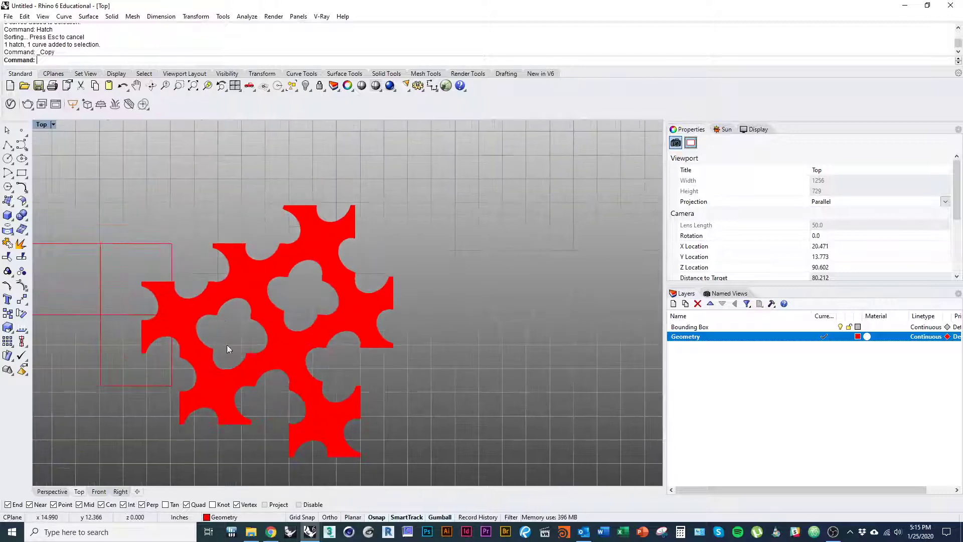
{"action": "left_click_drag", "start_coordinate": [243, 255], "coordinate": [194, 225]}
{"action": "type", "text": "d"}
{"action": "key", "text": "Return"}
Copy the lower-right square to the left to fill the empty lower-left cell of the two-by-two grid.
{"action": "right_click_drag", "start_coordinate": [195, 296], "coordinate": [302, 258]}
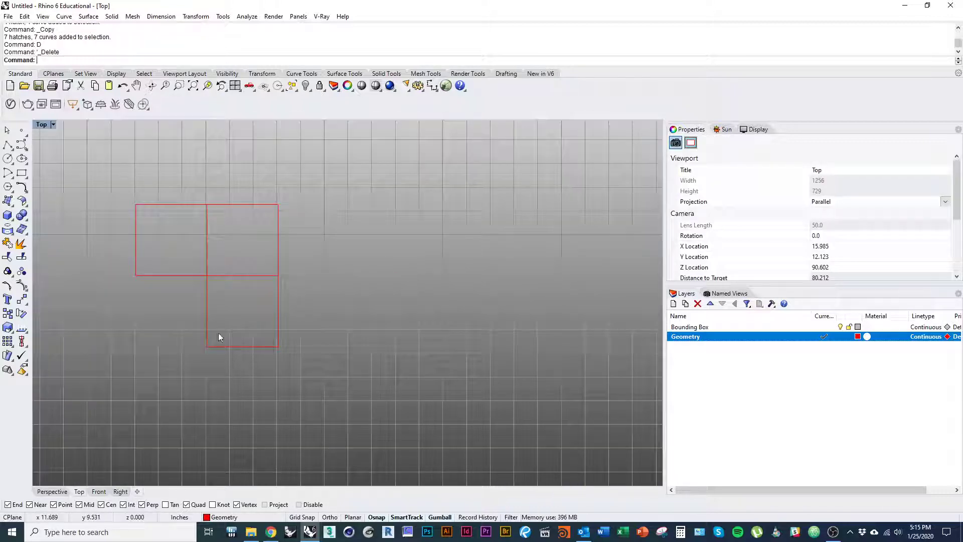
{"action": "left_click", "coordinate": [224, 346]}
{"action": "type", "text": "co"}
{"action": "key", "text": "Return"}
{"action": "left_click", "coordinate": [278, 346]}
{"action": "left_click", "coordinate": [207, 346]}
{"action": "key", "text": "Escape"}
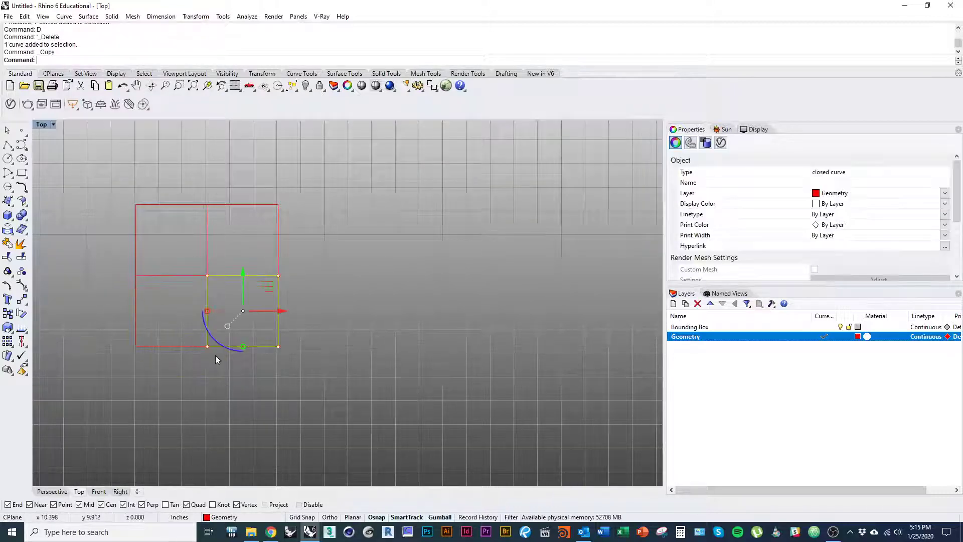
{"action": "right_click_drag", "start_coordinate": [144, 280], "coordinate": [143, 322]}
{"action": "key", "text": "Escape"}
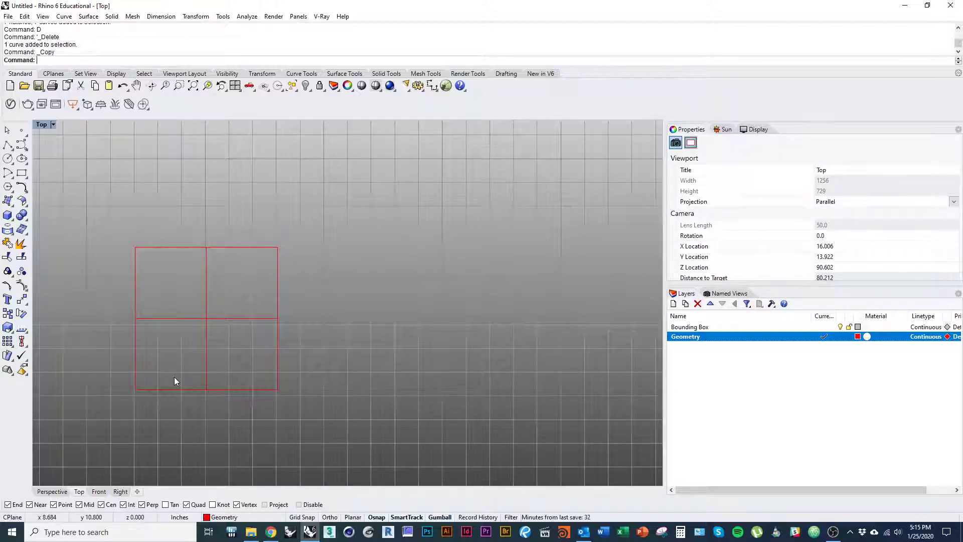
Draw a diagonal ellipse centered in the lower-left square, reaching past the grid's shared center corner, with a second radius of about 0.88 in.
{"action": "key", "text": "Return"}
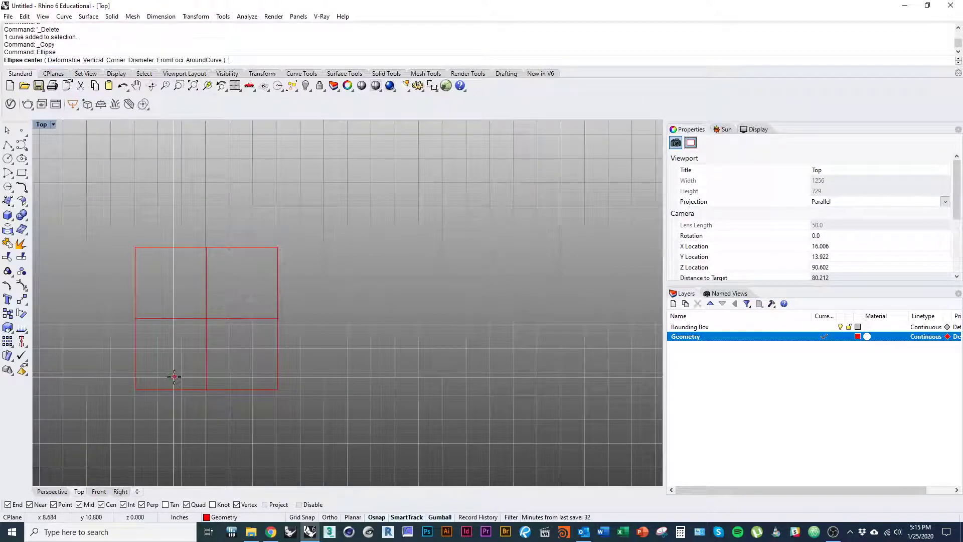
{"action": "scroll", "coordinate": [191, 326], "scroll_direction": "up", "scroll_amount": 5}
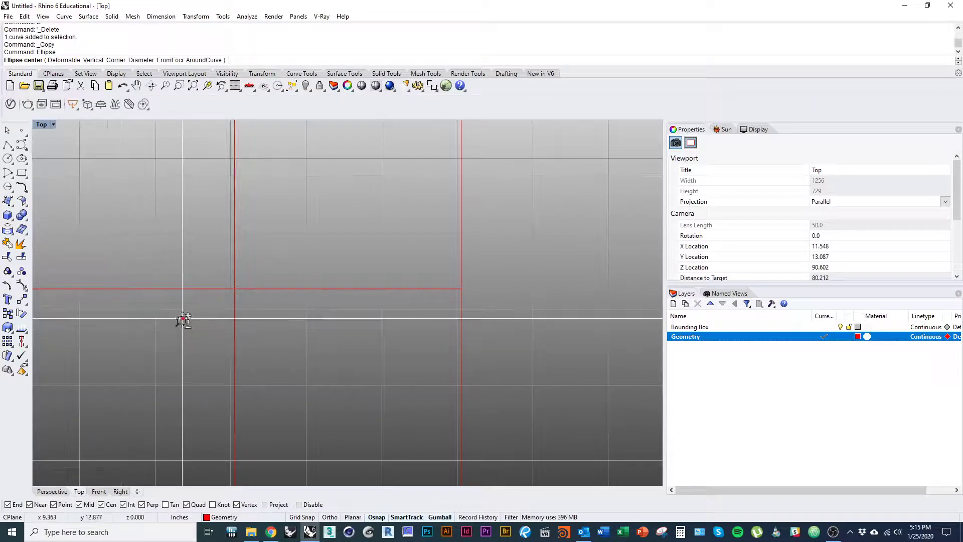
{"action": "scroll", "coordinate": [183, 320], "scroll_direction": "down", "scroll_amount": 3}
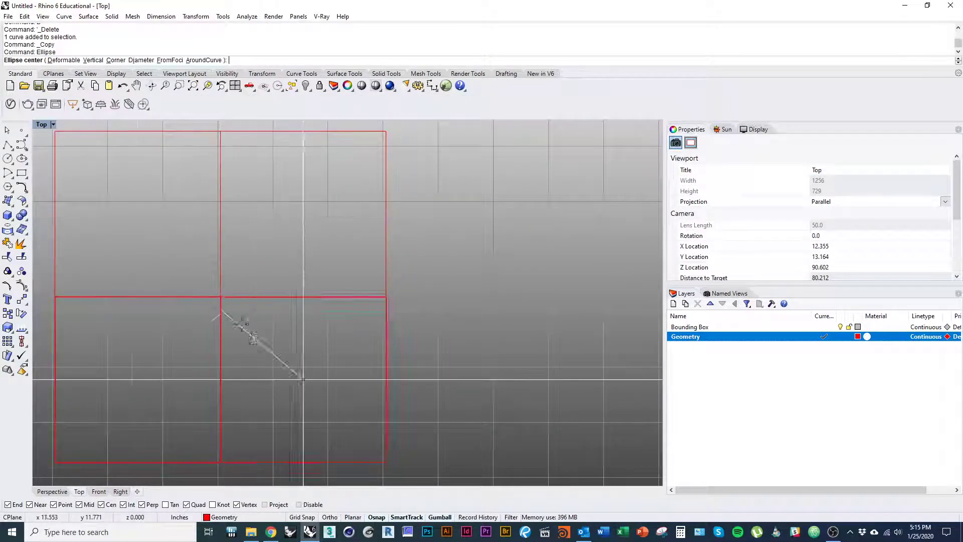
{"action": "scroll", "coordinate": [215, 314], "scroll_direction": "down", "scroll_amount": 2}
{"action": "left_click", "coordinate": [203, 316]}
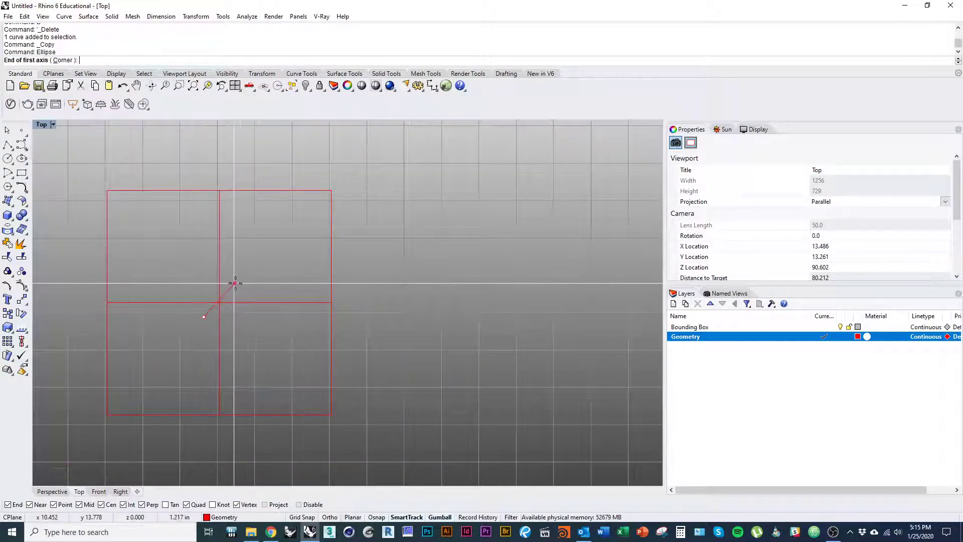
{"action": "left_click", "coordinate": [241, 279]}
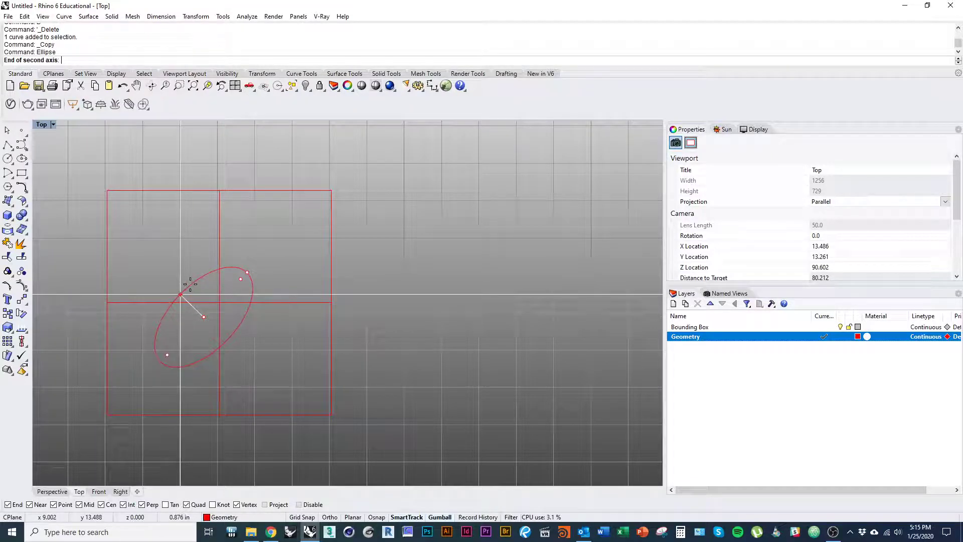
{"action": "left_click", "coordinate": [242, 307]}
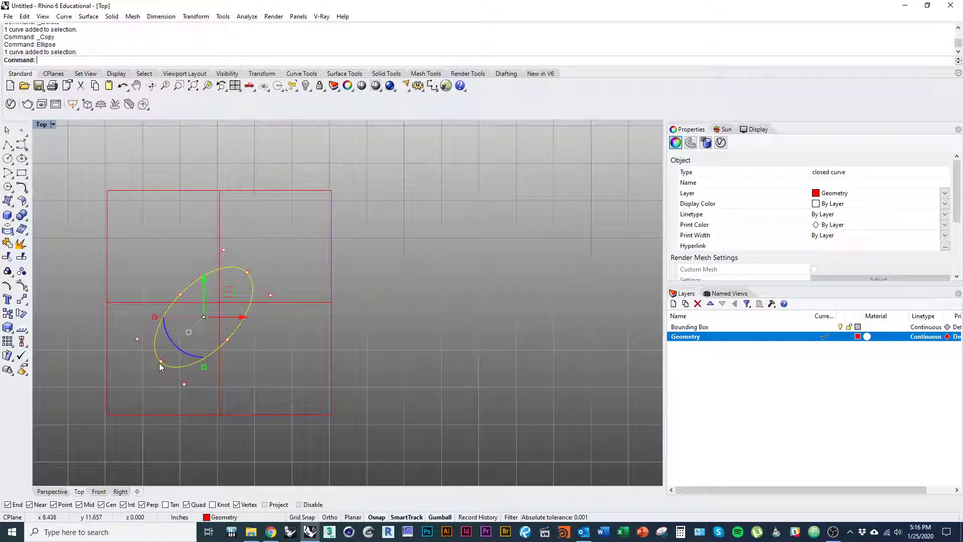
Shrink the ellipse, adjust its width and height, and rotate it slightly clockwise toward the horizontal.
{"action": "left_click_drag", "start_coordinate": [156, 317], "coordinate": [204, 352]}
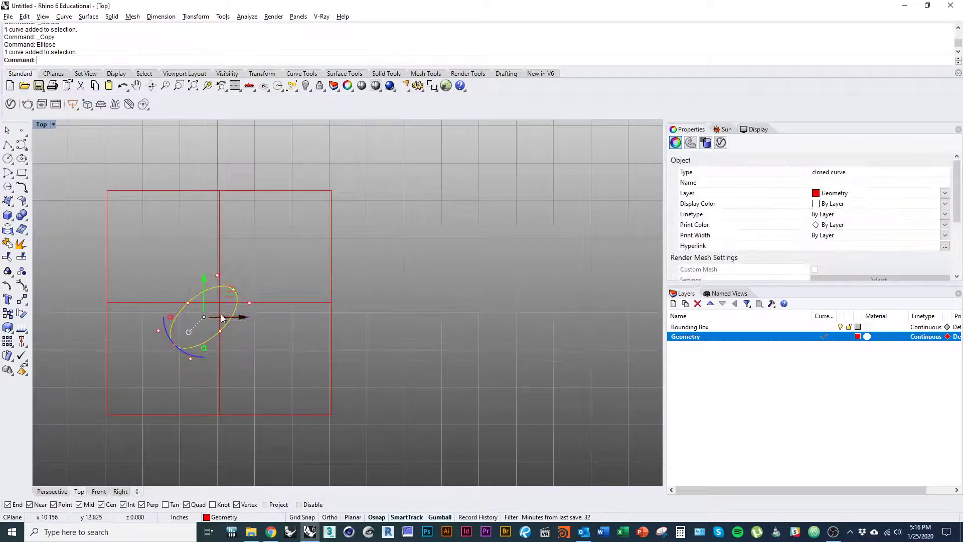
{"action": "left_click_drag", "start_coordinate": [174, 318], "coordinate": [170, 318]}
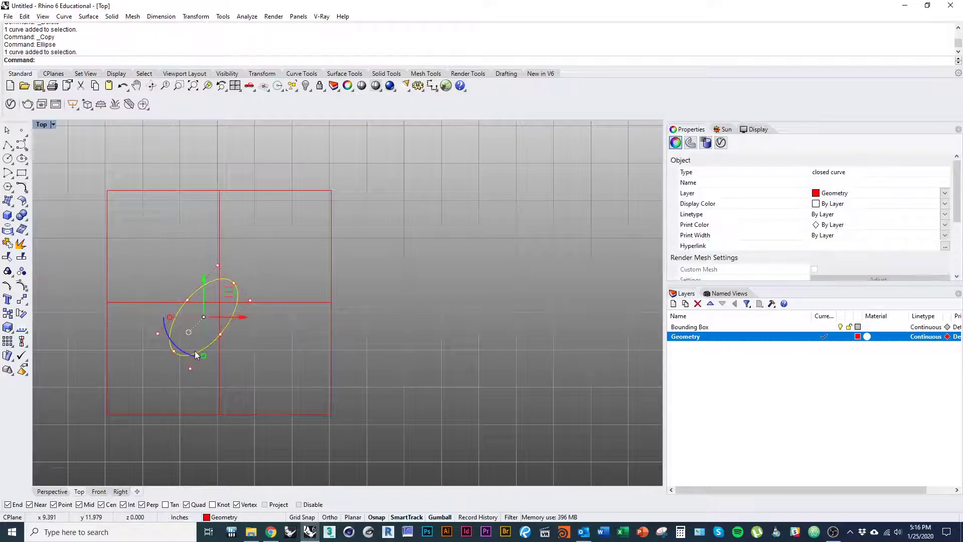
{"action": "left_click_drag", "start_coordinate": [194, 354], "coordinate": [178, 351]}
{"action": "scroll", "coordinate": [228, 349], "scroll_direction": "up", "scroll_amount": 1}
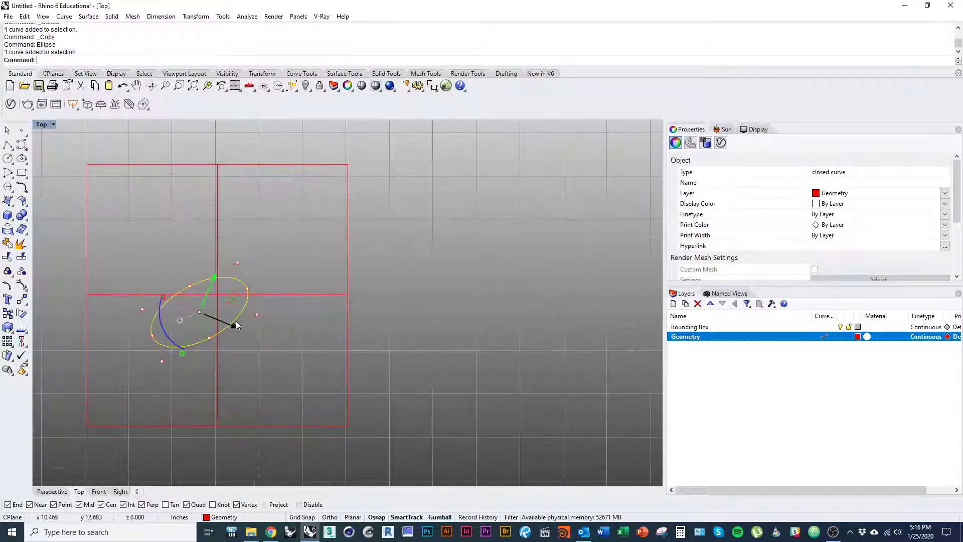
Nudge the ellipse up over the grid's shared center corner, tilt it to a steeper diagonal, and deselect it.
{"action": "left_click_drag", "start_coordinate": [241, 314], "coordinate": [248, 302]}
{"action": "left_click_drag", "start_coordinate": [207, 336], "coordinate": [216, 350]}
{"action": "left_click", "coordinate": [251, 427]}
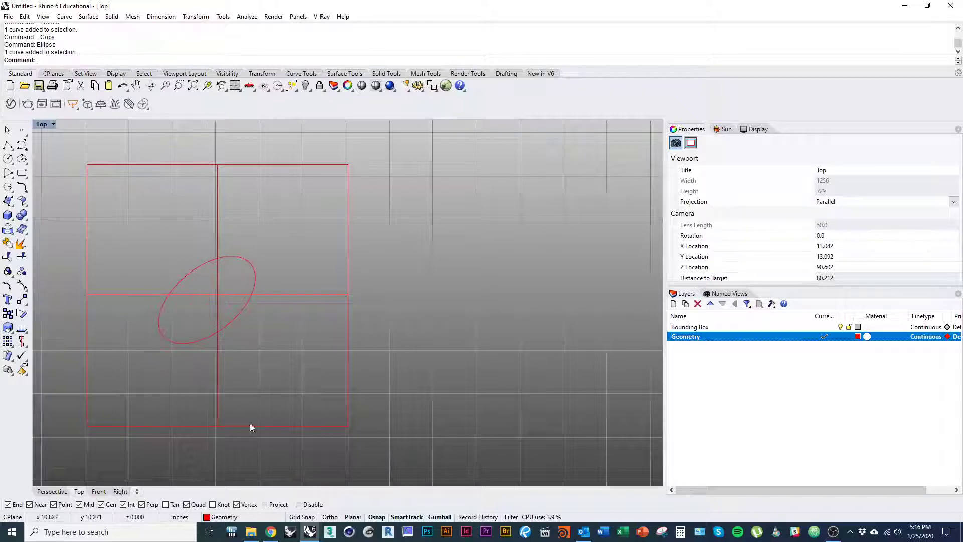
Rotate copies of the ellipse in 90° steps about the lower-left square's center onto its other three corners.
{"action": "left_click", "coordinate": [238, 323]}
{"action": "scroll", "coordinate": [251, 339], "scroll_direction": "down", "scroll_amount": 1}
{"action": "left_click", "coordinate": [241, 323]}
{"action": "left_click", "coordinate": [228, 301]}
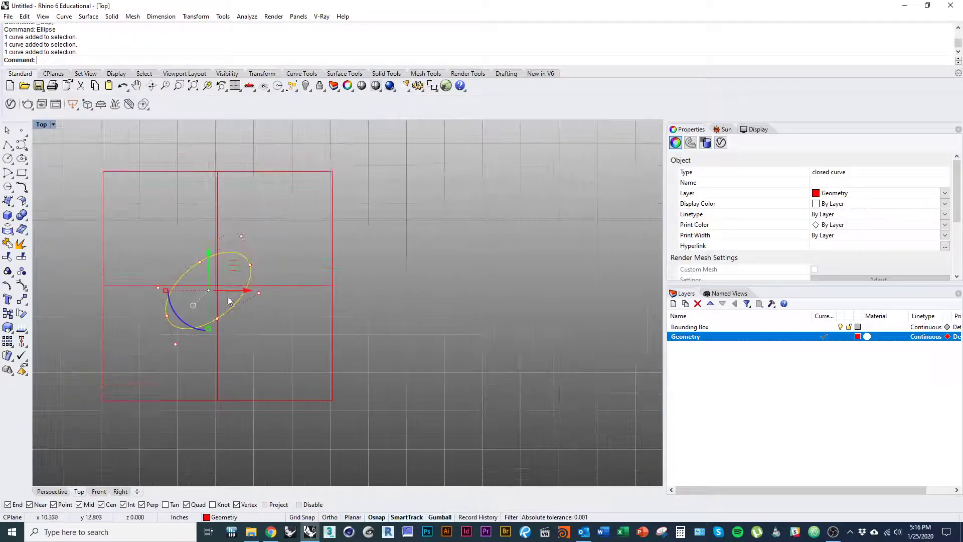
{"action": "scroll", "coordinate": [246, 320], "scroll_direction": "down", "scroll_amount": 2}
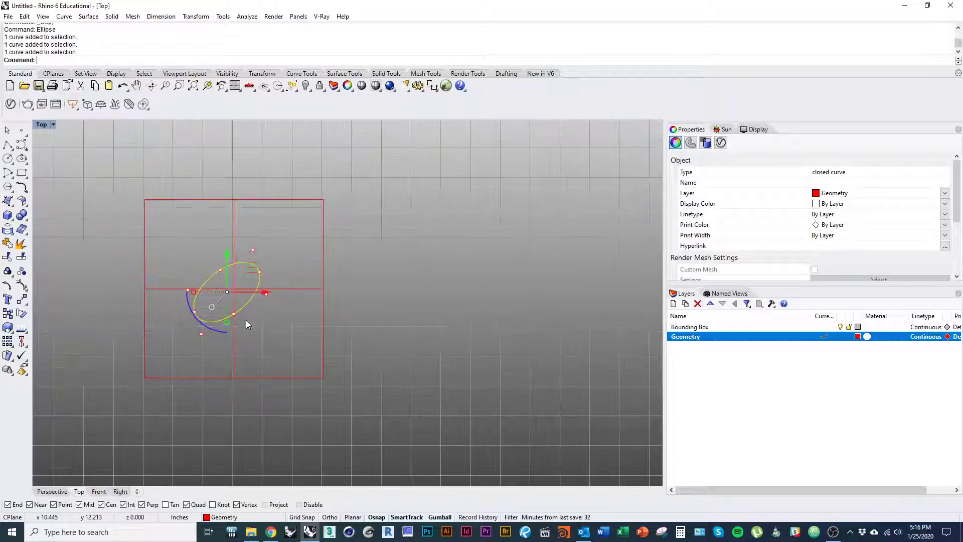
{"action": "scroll", "coordinate": [233, 294], "scroll_direction": "up", "scroll_amount": 3}
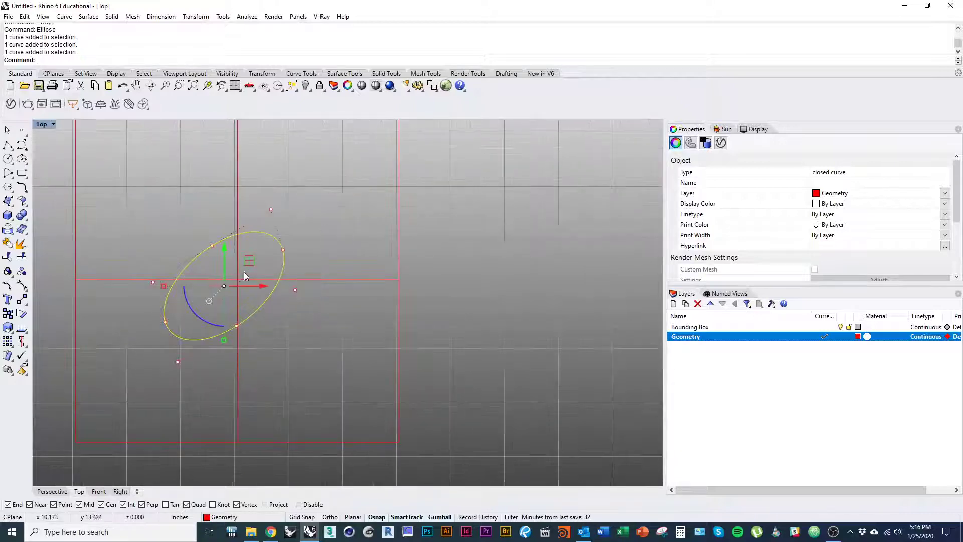
{"action": "type", "text": "ro"}
{"action": "key", "text": "Return"}
{"action": "right_click_drag", "start_coordinate": [202, 419], "coordinate": [204, 365]}
{"action": "left_click", "coordinate": [210, 385]}
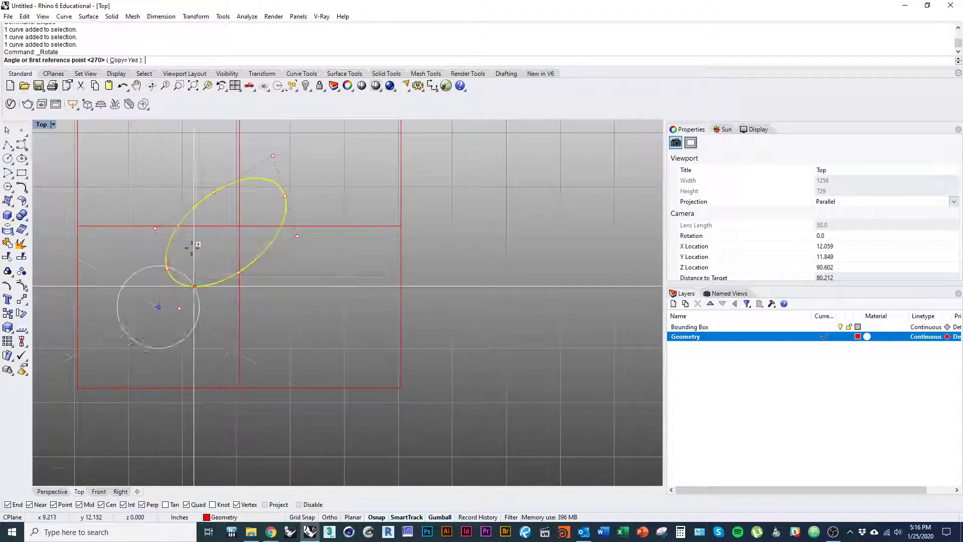
{"action": "left_click", "coordinate": [159, 179]}
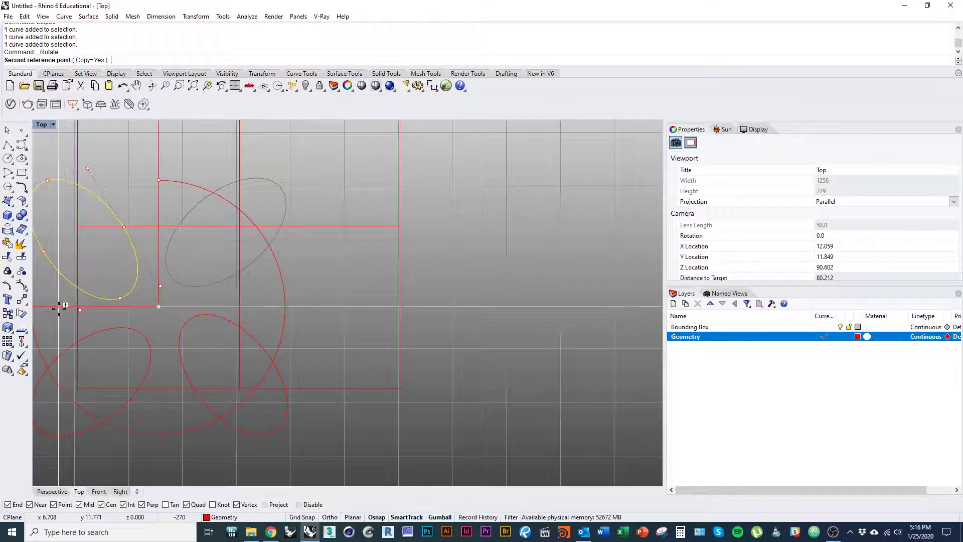
{"action": "left_click", "coordinate": [59, 307]}
{"action": "key", "text": "Return"}
{"action": "right_click_drag", "start_coordinate": [168, 353], "coordinate": [176, 352]}
{"action": "scroll", "coordinate": [215, 373], "scroll_direction": "down", "scroll_amount": 5}
{"action": "key", "text": "Escape"}
Trim the lower-left square and its four corner ellipses against each other, and join the remaining pieces into one cross-shaped module.
{"action": "left_click_drag", "start_coordinate": [217, 428], "coordinate": [154, 321]}
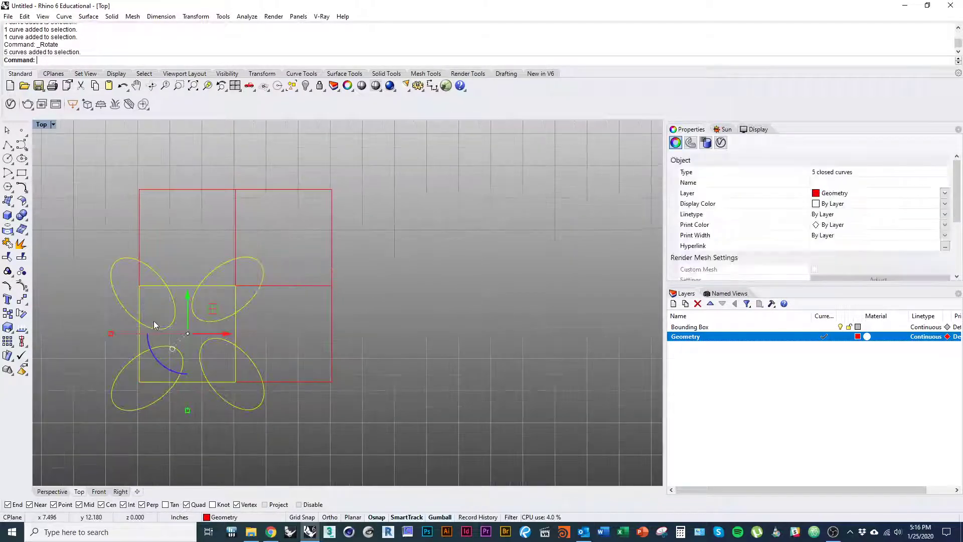
{"action": "right_click_drag", "start_coordinate": [213, 361], "coordinate": [208, 380]}
{"action": "scroll", "coordinate": [208, 380], "scroll_direction": "up", "scroll_amount": 4}
{"action": "key", "text": "ctrl+t"}
{"action": "scroll", "coordinate": [216, 403], "scroll_direction": "down", "scroll_amount": 4}
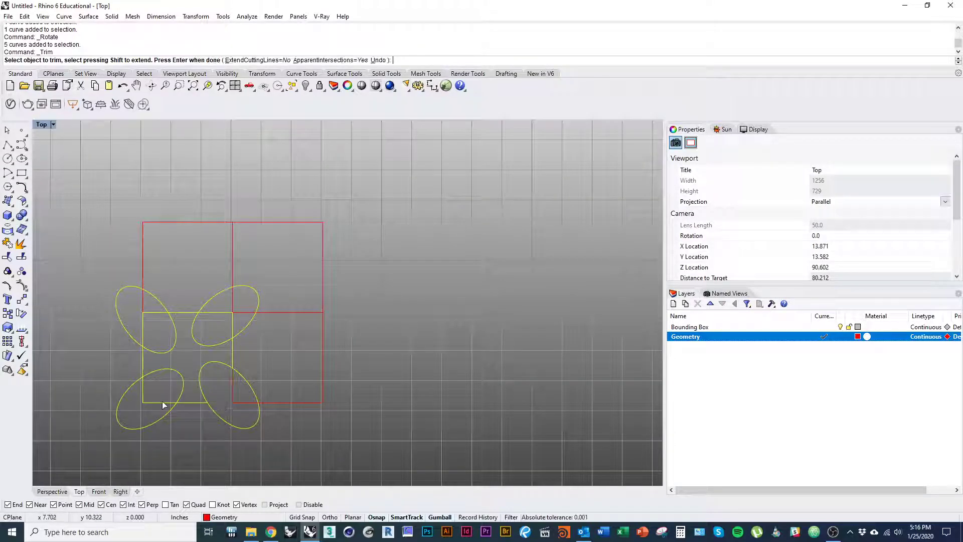
{"action": "left_click", "coordinate": [233, 325]}
{"action": "left_click", "coordinate": [257, 359]}
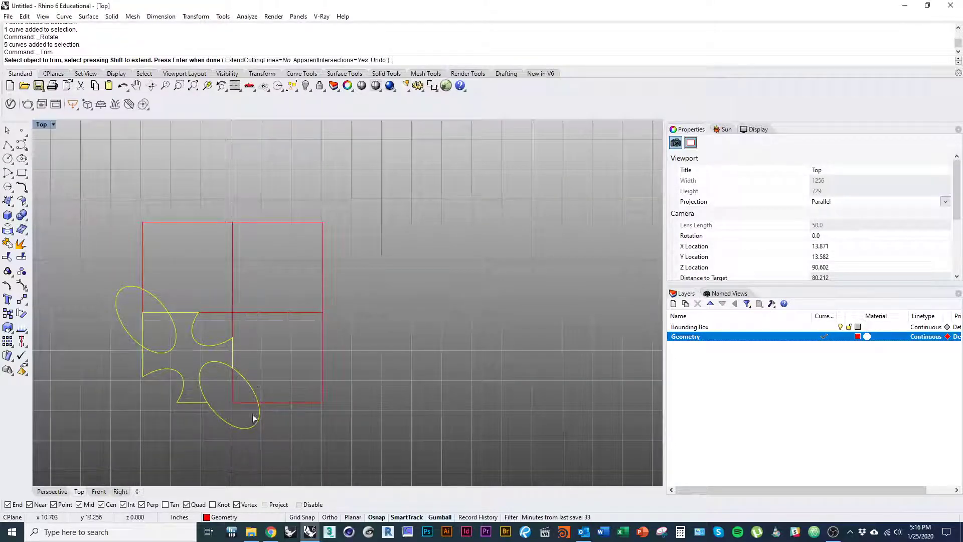
{"action": "left_click", "coordinate": [145, 332]}
{"action": "key", "text": "Return"}
{"action": "key", "text": "ctrl+j"}
Move the cross-shaped module to the right of the grid and copy it upward so the end edges meet.
{"action": "scroll", "coordinate": [135, 307], "scroll_direction": "down", "scroll_amount": 2}
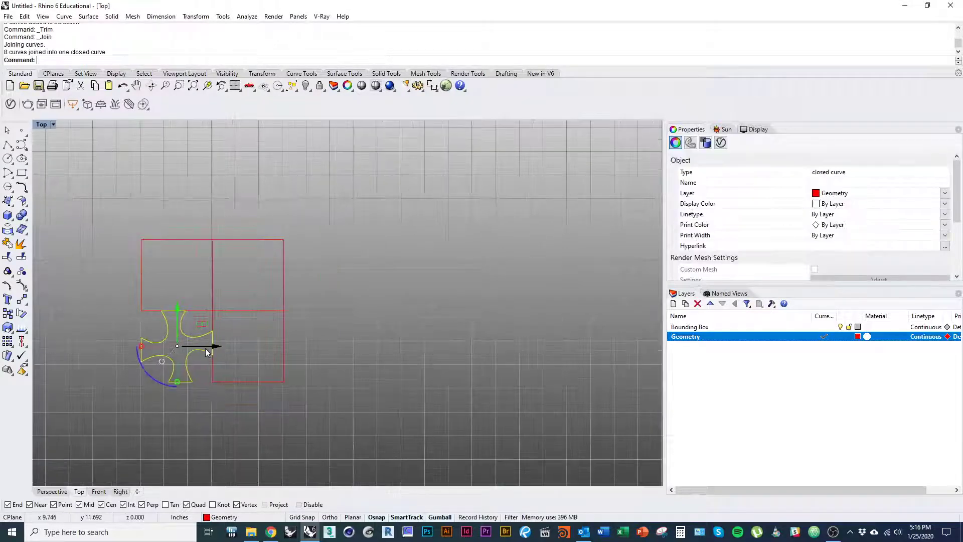
{"action": "left_click_drag", "start_coordinate": [206, 346], "coordinate": [416, 357]}
{"action": "right_click_drag", "start_coordinate": [421, 379], "coordinate": [387, 399]}
{"action": "scroll", "coordinate": [389, 395], "scroll_direction": "up", "scroll_amount": 6}
{"action": "key", "text": "c"}
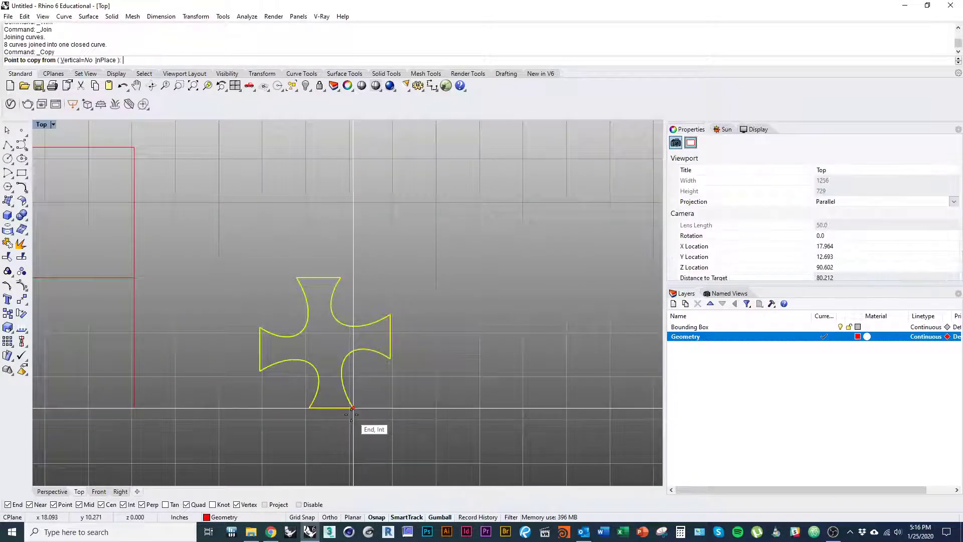
{"action": "left_click", "coordinate": [353, 407]}
{"action": "left_click", "coordinate": [341, 277]}
{"action": "right_click", "coordinate": [286, 398]}
Copy the lower module sideways against the right edges of both stacked modules, completing a two-by-two tiling.
{"action": "right_click", "coordinate": [396, 400]}
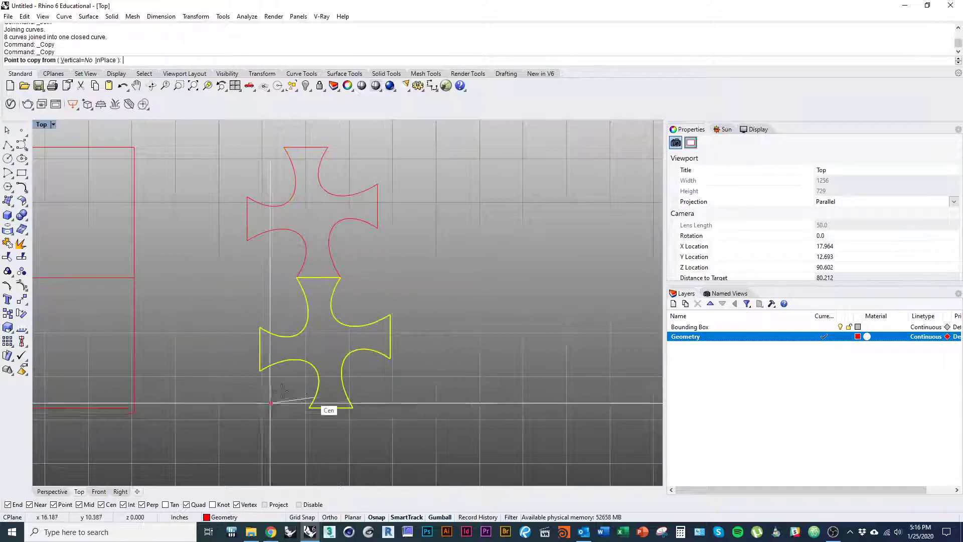
{"action": "left_click", "coordinate": [259, 371]}
{"action": "left_click", "coordinate": [390, 358]}
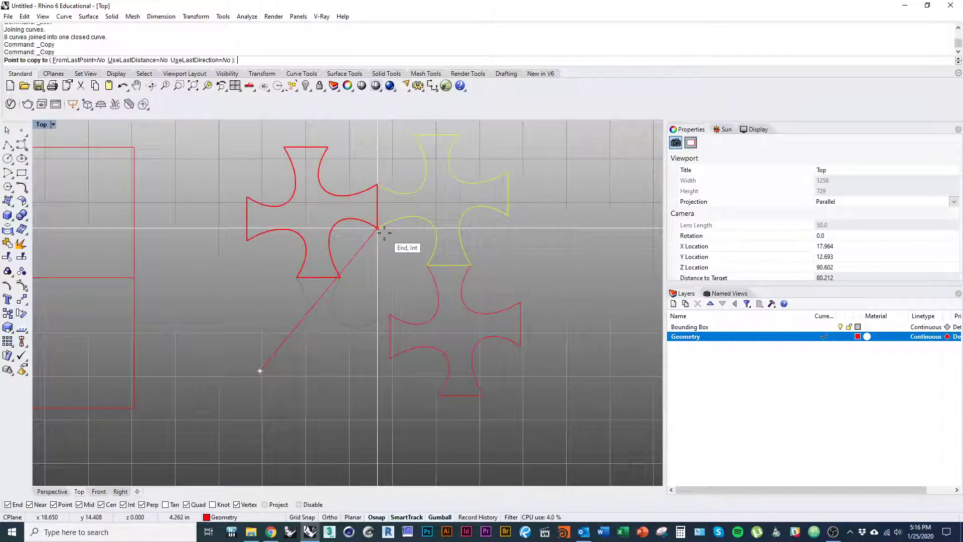
{"action": "left_click", "coordinate": [377, 228]}
{"action": "right_click", "coordinate": [391, 294]}
{"action": "scroll", "coordinate": [392, 294], "scroll_direction": "down", "scroll_amount": 6}
Undo the module copies, move, join, trim and rotated ellipse copies back to the single diagonal ellipse.
{"action": "key", "text": "ctrl+z"}
{"action": "key", "text": "ctrl+z"}
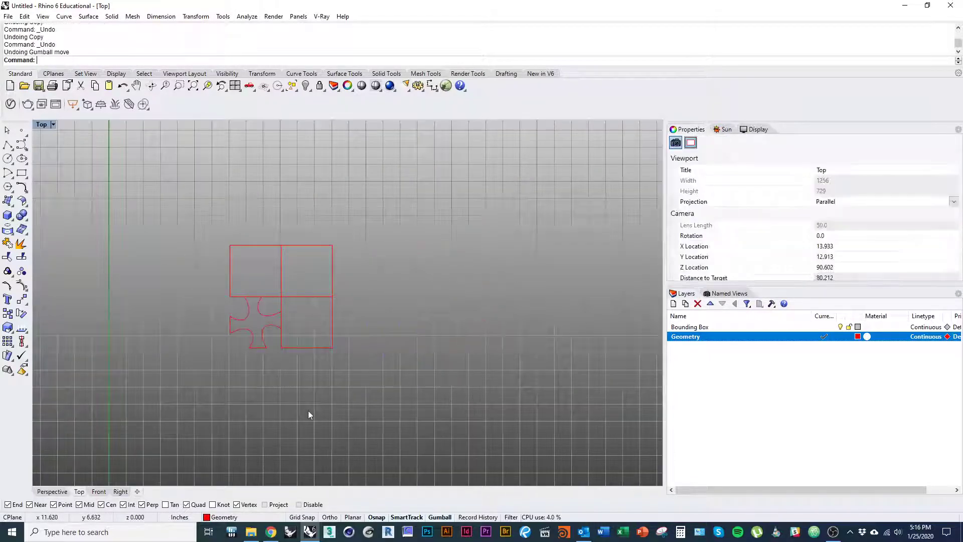
{"action": "scroll", "coordinate": [281, 291], "scroll_direction": "up", "scroll_amount": 4}
{"action": "key", "text": "ctrl+z"}
{"action": "key", "text": "ctrl+z"}
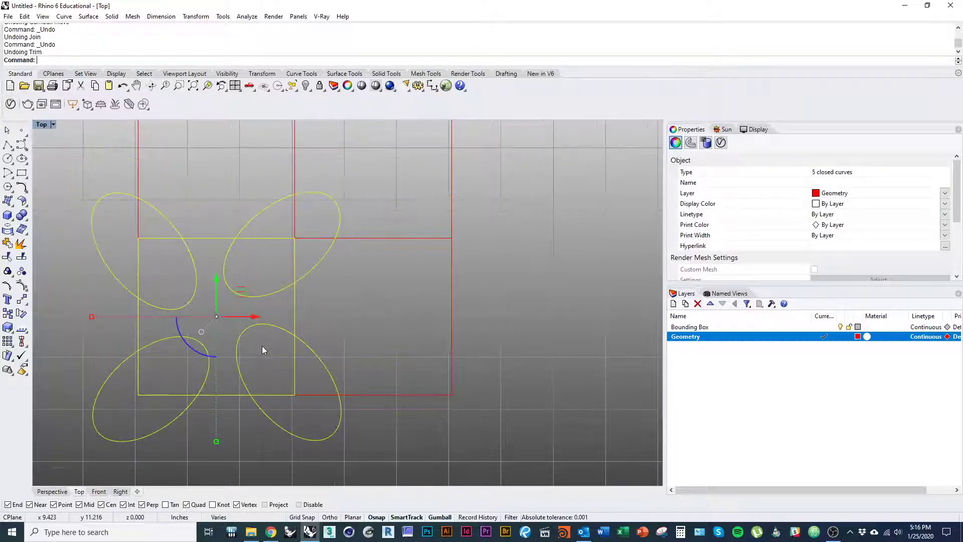
{"action": "key", "text": "ctrl+z"}
{"action": "scroll", "coordinate": [262, 345], "scroll_direction": "up", "scroll_amount": 2}
Copy the ellipse from the lower-left square's upper-right corner to its other three corners, keeping the same orientation.
{"action": "left_click", "coordinate": [252, 317]}
{"action": "right_click_drag", "start_coordinate": [298, 231], "coordinate": [310, 250]}
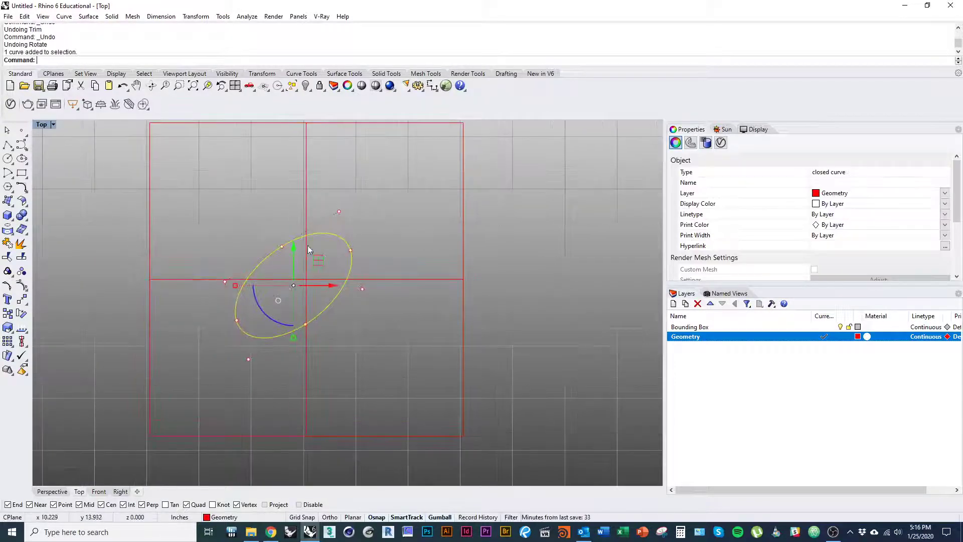
{"action": "right_click_drag", "start_coordinate": [310, 297], "coordinate": [319, 268]}
{"action": "right_click", "coordinate": [301, 310]}
{"action": "right_click_drag", "start_coordinate": [274, 372], "coordinate": [275, 392]}
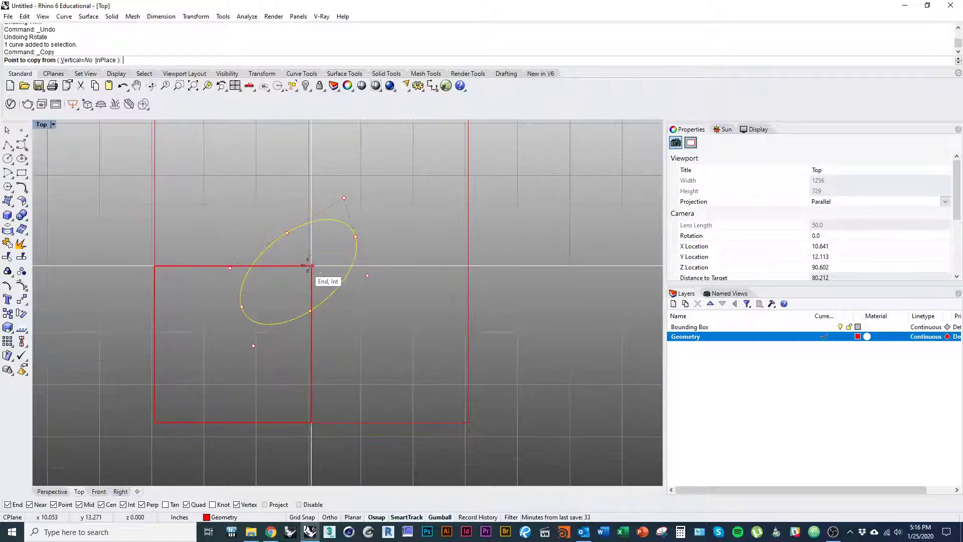
{"action": "left_click", "coordinate": [311, 265]}
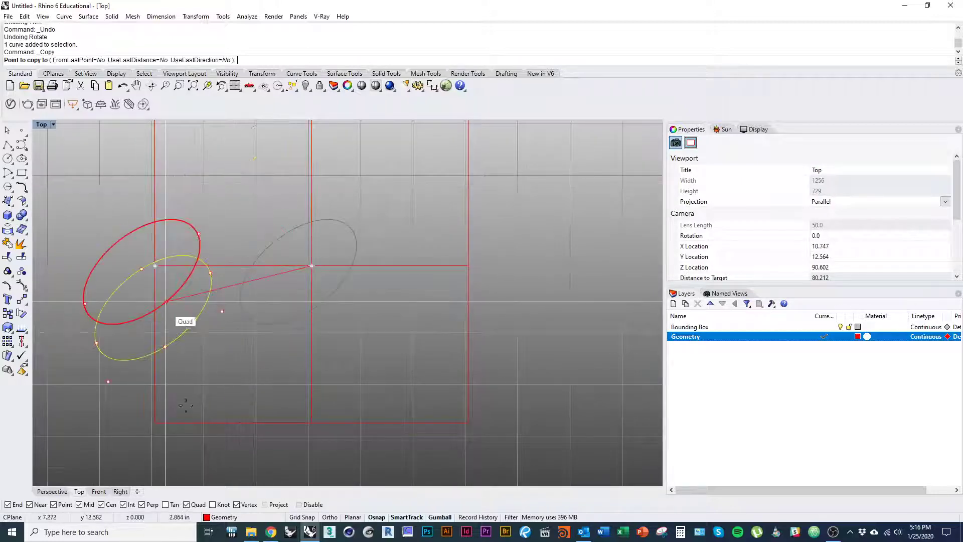
{"action": "left_click", "coordinate": [154, 423]}
{"action": "left_click", "coordinate": [312, 423]}
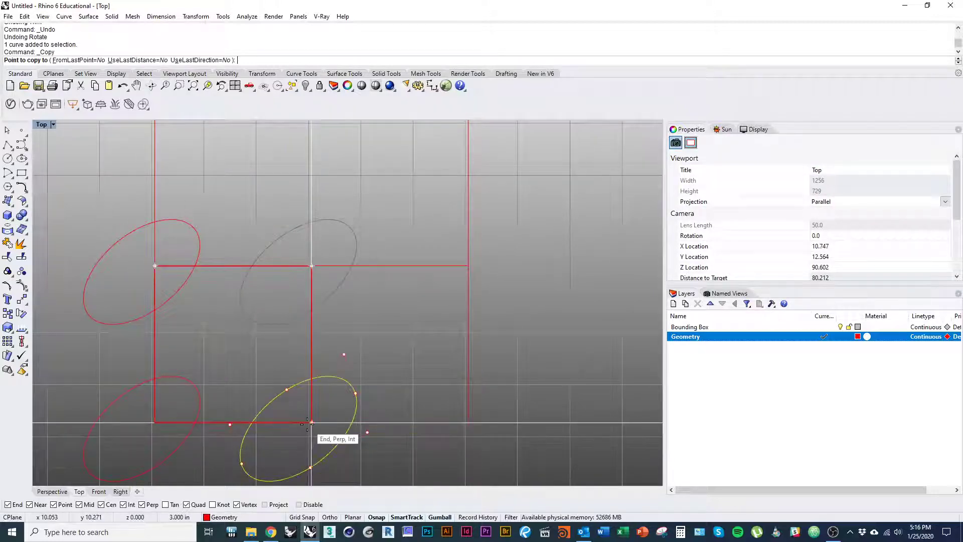
{"action": "key", "text": "Return"}
{"action": "scroll", "coordinate": [328, 460], "scroll_direction": "down", "scroll_amount": 4}
{"action": "right_click_drag", "start_coordinate": [328, 459], "coordinate": [310, 439]}
{"action": "scroll", "coordinate": [281, 426], "scroll_direction": "down", "scroll_amount": 1}
{"action": "key", "text": "Escape"}
{"action": "scroll", "coordinate": [281, 420], "scroll_direction": "up", "scroll_amount": 3}
{"action": "left_click_drag", "start_coordinate": [281, 420], "coordinate": [213, 384]}
{"action": "right_click_drag", "start_coordinate": [251, 390], "coordinate": [232, 405]}
{"action": "scroll", "coordinate": [224, 378], "scroll_direction": "up", "scroll_amount": 2}
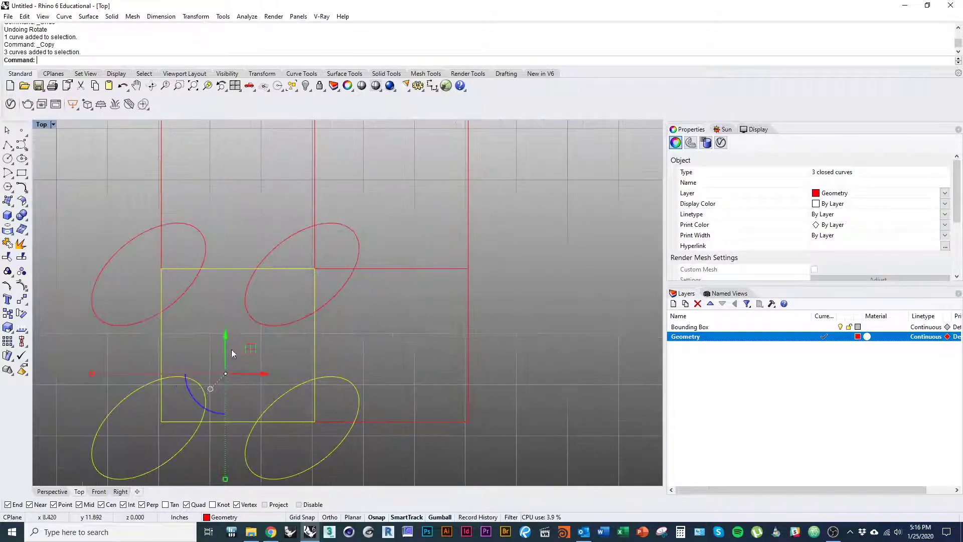
{"action": "right_click_drag", "start_coordinate": [209, 332], "coordinate": [206, 308]}
{"action": "key", "text": "Escape"}
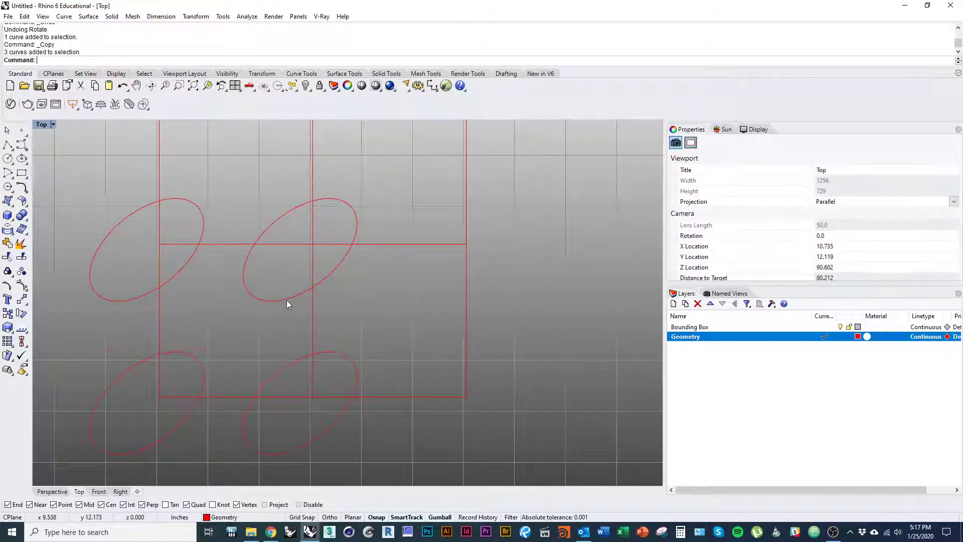
Shift the original ellipse slightly down and left off the corner, and delete the copied ellipses.
{"action": "left_click_drag", "start_coordinate": [287, 300], "coordinate": [276, 311]}
{"action": "left_click_drag", "start_coordinate": [212, 372], "coordinate": [179, 259]}
{"action": "type", "text": "d"}
{"action": "key", "text": "Return"}
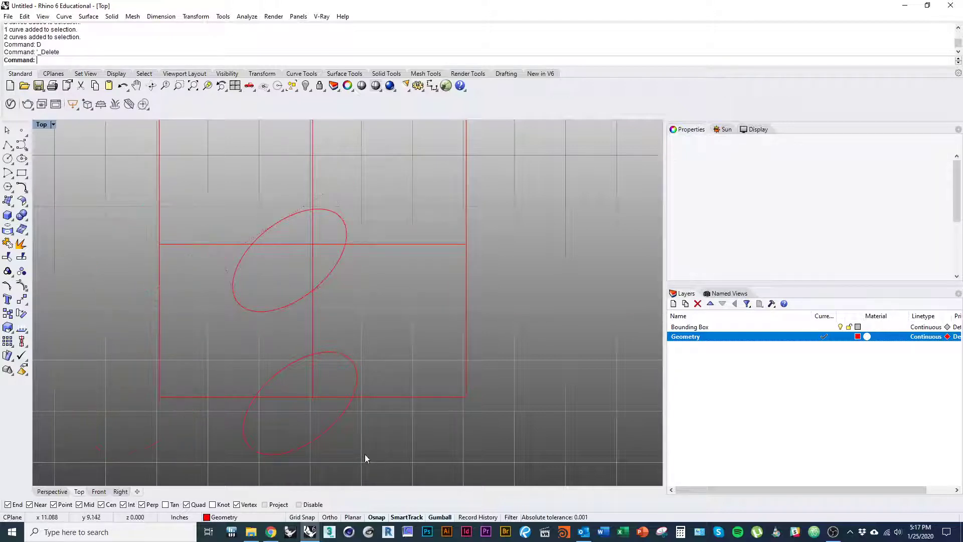
Copy the shifted ellipse from the lower-left square's upper-right corner to its other three corners, keeping the same orientation.
{"action": "left_click", "coordinate": [264, 309]}
{"action": "right_click", "coordinate": [293, 327]}
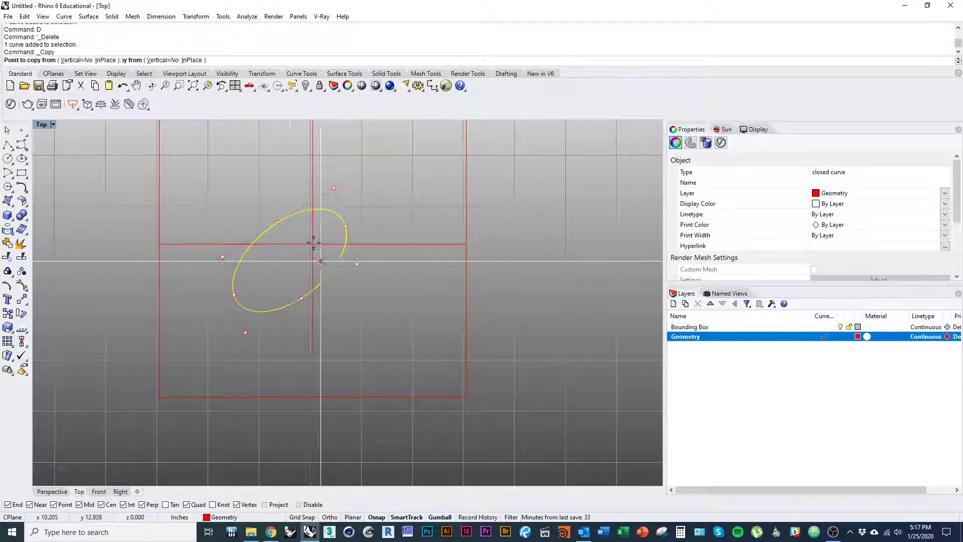
{"action": "left_click", "coordinate": [312, 244]}
{"action": "left_click", "coordinate": [159, 244]}
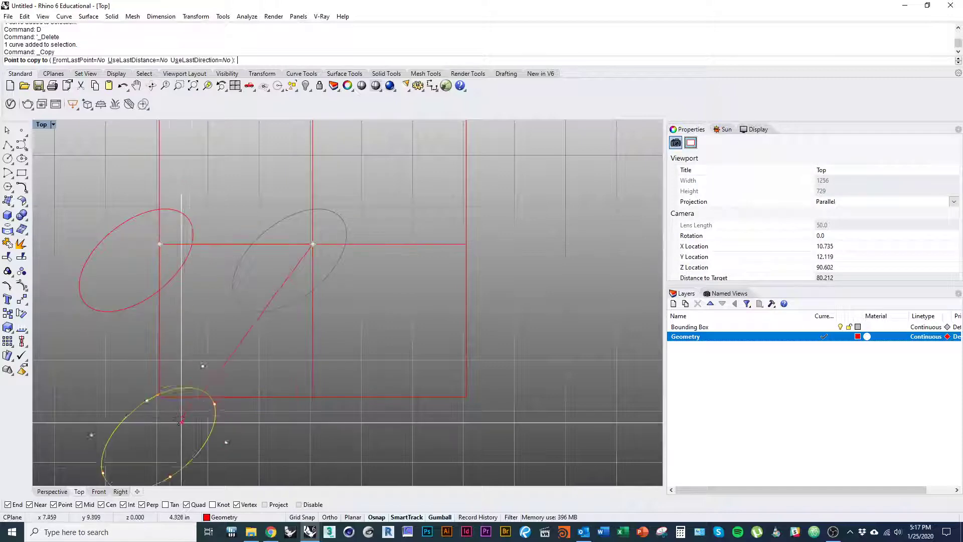
{"action": "left_click", "coordinate": [160, 397]}
{"action": "left_click", "coordinate": [312, 397]}
{"action": "right_click", "coordinate": [378, 450]}
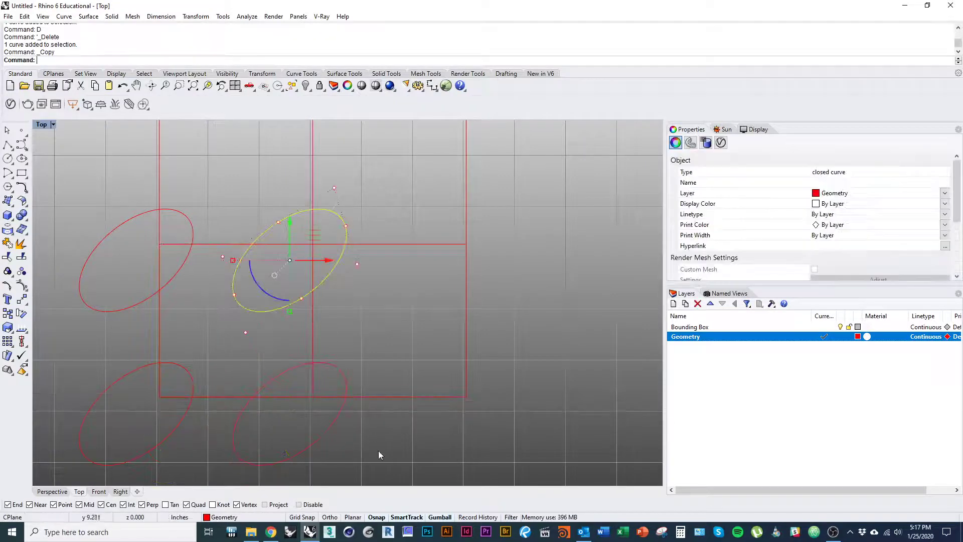
{"action": "left_click", "coordinate": [378, 451]}
Trim the lower-left square and its two upper ellipses, keeping only the arcs inside the square and the top edge between them.
{"action": "scroll", "coordinate": [329, 422], "scroll_direction": "down", "scroll_amount": 4}
{"action": "right_click_drag", "start_coordinate": [329, 443], "coordinate": [305, 442]}
{"action": "left_click_drag", "start_coordinate": [260, 403], "coordinate": [186, 329]}
{"action": "right_click_drag", "start_coordinate": [210, 337], "coordinate": [176, 305], "text": "ctrl"}
{"action": "key", "text": "ctrl+t"}
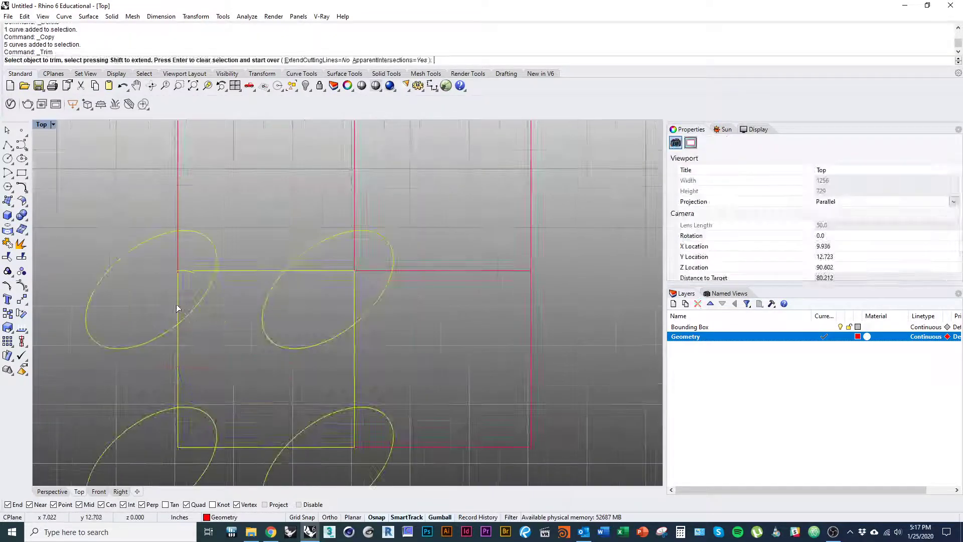
{"action": "left_click", "coordinate": [324, 272]}
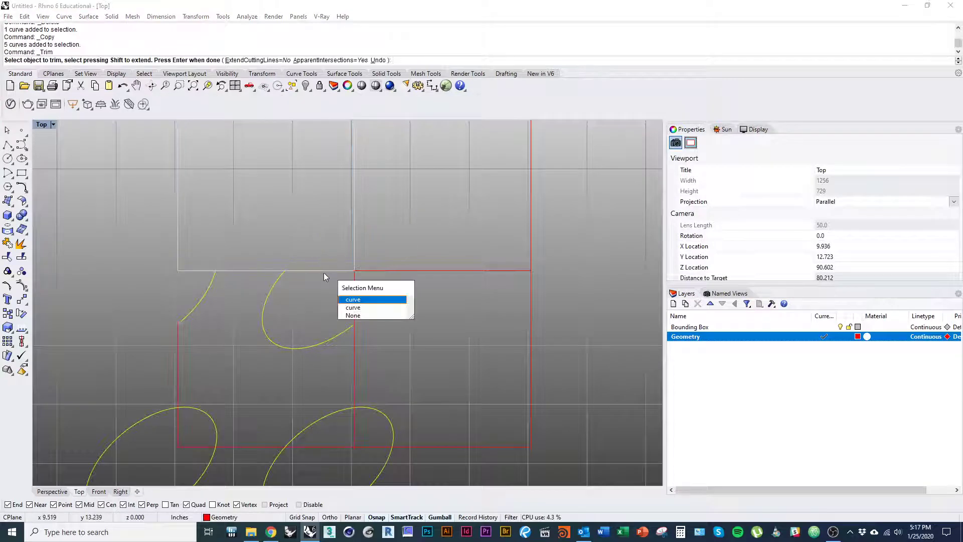
{"action": "left_click", "coordinate": [330, 284]}
{"action": "left_click", "coordinate": [337, 275]}
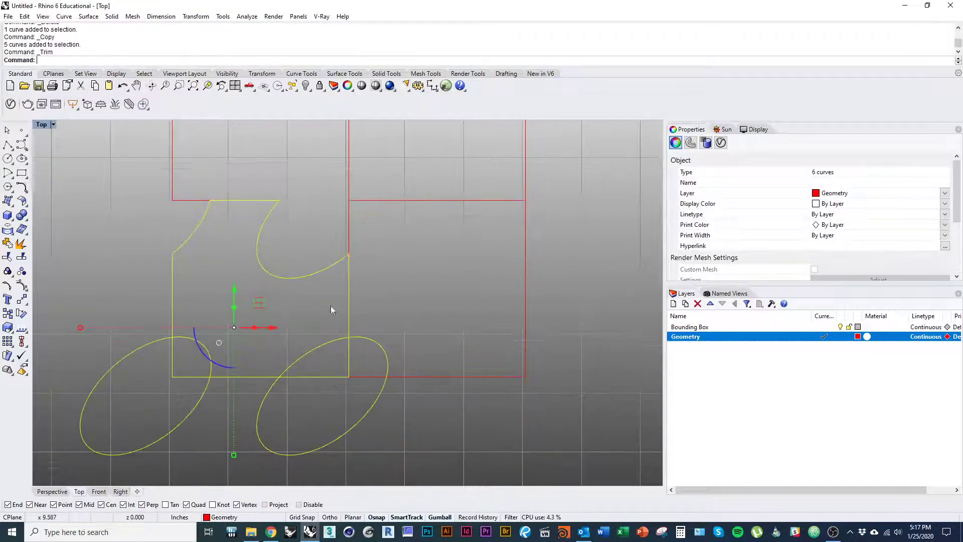
Trim the square and its two lower ellipses so curved notches replace both bottom corners.
{"action": "left_click", "coordinate": [337, 377]}
{"action": "left_click_drag", "start_coordinate": [297, 413], "coordinate": [161, 345]}
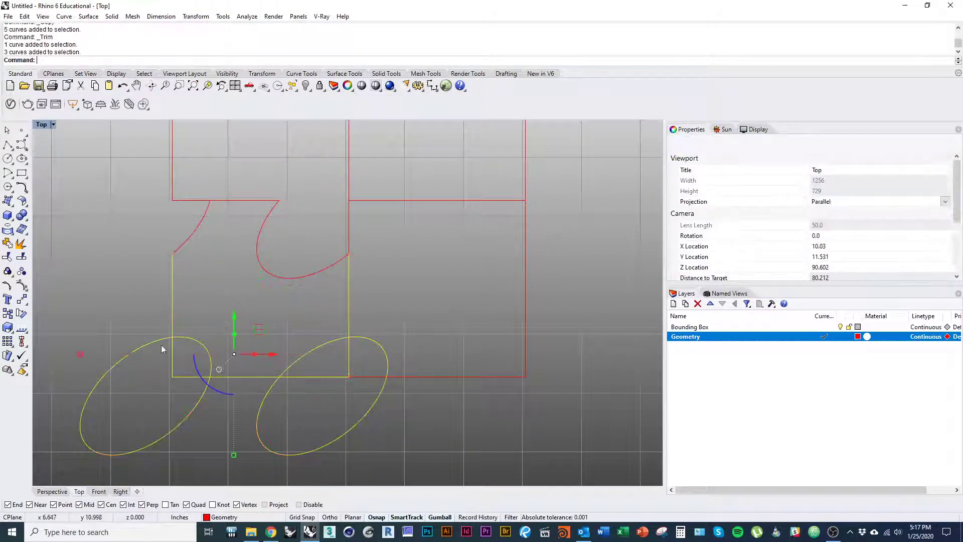
{"action": "key", "text": "ctrl+t"}
{"action": "left_click", "coordinate": [167, 410]}
{"action": "left_click", "coordinate": [261, 402]}
{"action": "left_click", "coordinate": [189, 376]}
{"action": "key", "text": "Return"}
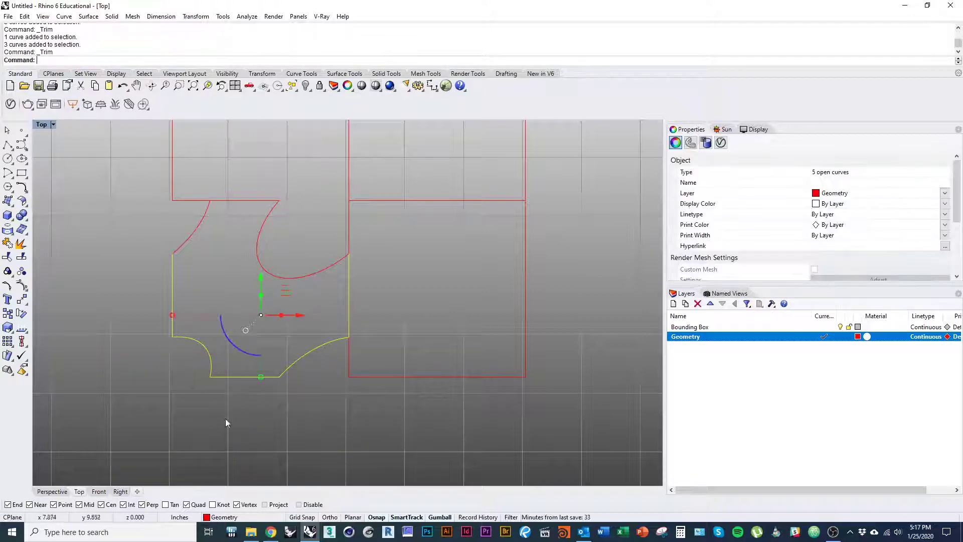
Select all seven open curves of the notched module, without the neighboring squares, and join them.
{"action": "key", "text": "Escape"}
{"action": "left_click_drag", "start_coordinate": [325, 423], "coordinate": [156, 241]}
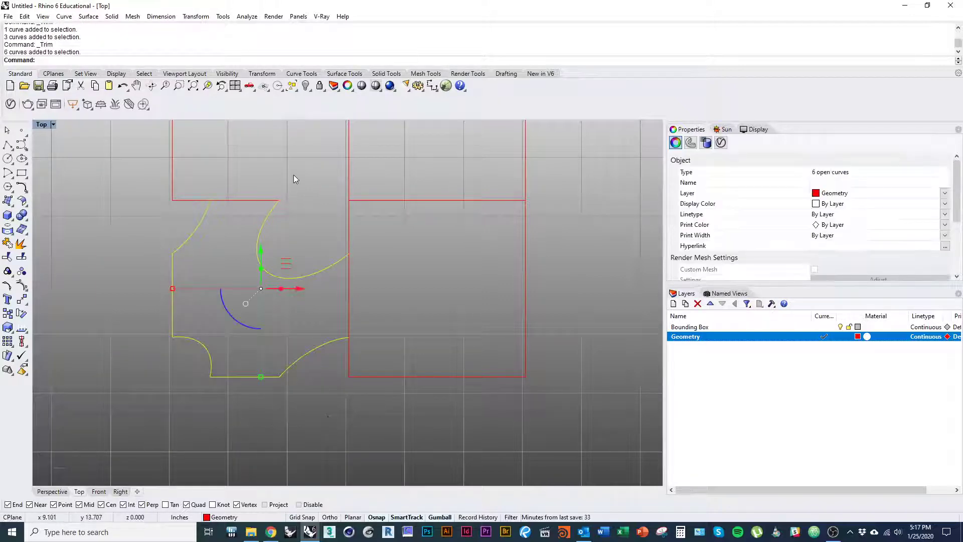
{"action": "left_click_drag", "start_coordinate": [294, 175], "coordinate": [256, 216], "text": "shift"}
{"action": "right_click_drag", "start_coordinate": [263, 214], "coordinate": [185, 250]}
{"action": "scroll", "coordinate": [186, 252], "scroll_direction": "down", "scroll_amount": 5}
{"action": "scroll", "coordinate": [158, 262], "scroll_direction": "down", "scroll_amount": 1}
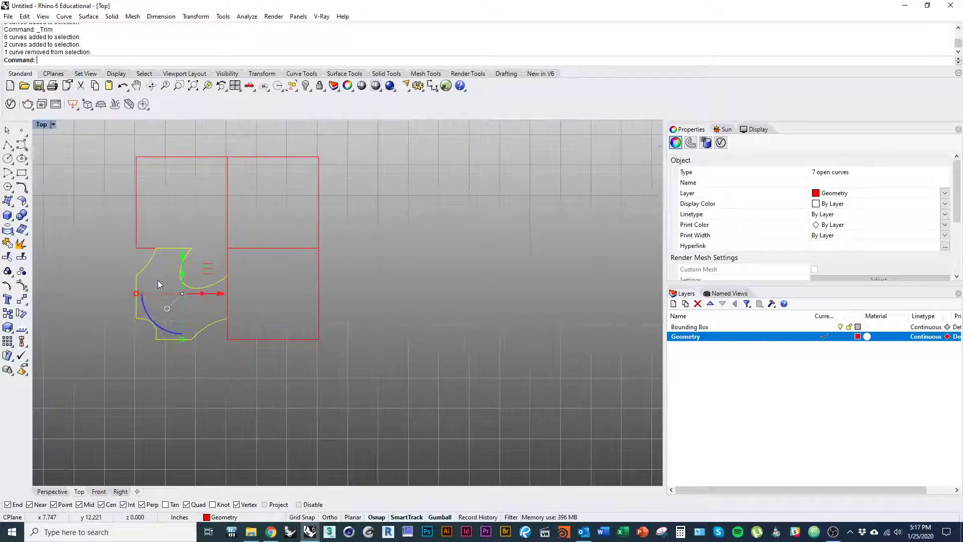
{"action": "key", "text": "ctrl+j"}
Move the joined module to the right of the grid and close its outline with CloseCrv.
{"action": "right_click_drag", "start_coordinate": [195, 336], "coordinate": [150, 351]}
{"action": "left_click_drag", "start_coordinate": [175, 308], "coordinate": [435, 316]}
{"action": "right_click_drag", "start_coordinate": [448, 330], "coordinate": [433, 387]}
{"action": "scroll", "coordinate": [413, 358], "scroll_direction": "up", "scroll_amount": 5}
{"action": "type", "text": "CloseCrv"}
{"action": "key", "text": "Return"}
{"action": "key", "text": "Escape"}
Copy the closed module upward from its bottom-left edge endpoint to the matching endpoint on its top edge.
{"action": "right_click_drag", "start_coordinate": [415, 446], "coordinate": [414, 421]}
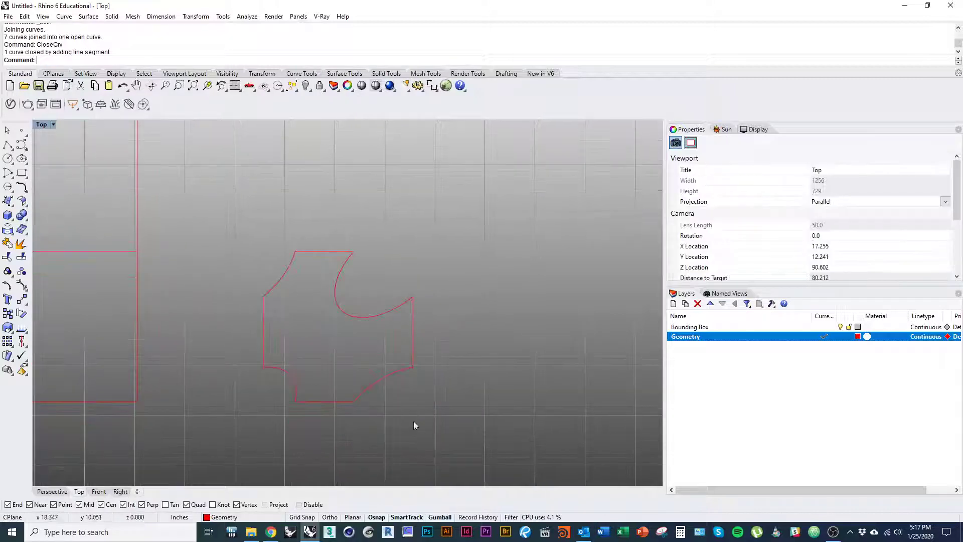
{"action": "left_click", "coordinate": [350, 401]}
{"action": "type", "text": "co"}
{"action": "key", "text": "Return"}
{"action": "left_click", "coordinate": [295, 401]}
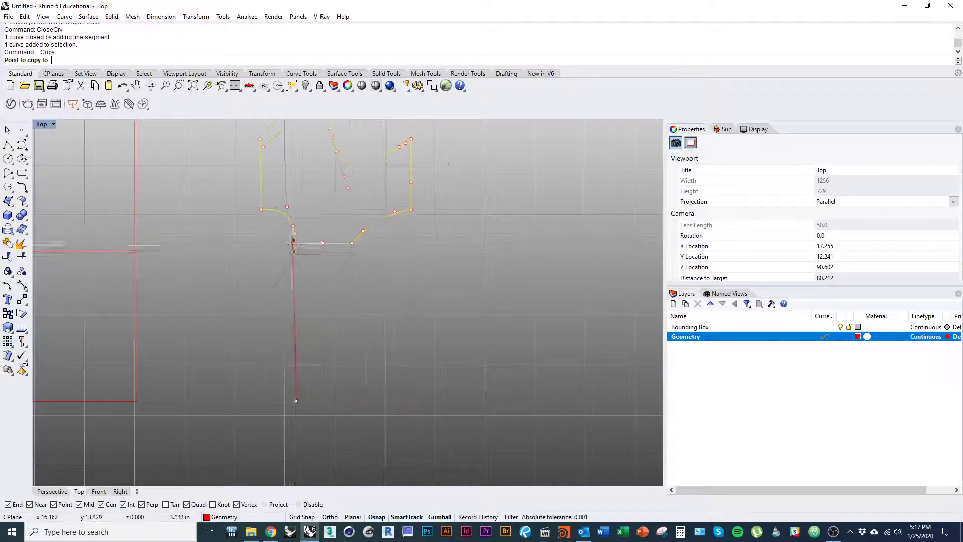
{"action": "left_click", "coordinate": [295, 251]}
{"action": "key", "text": "Return"}
Try to copy the two stacked modules one module width to the right, and undo that copy.
{"action": "left_click_drag", "start_coordinate": [471, 417], "coordinate": [281, 236]}
{"action": "right_click_drag", "start_coordinate": [287, 261], "coordinate": [234, 307]}
{"action": "key", "text": "Return"}
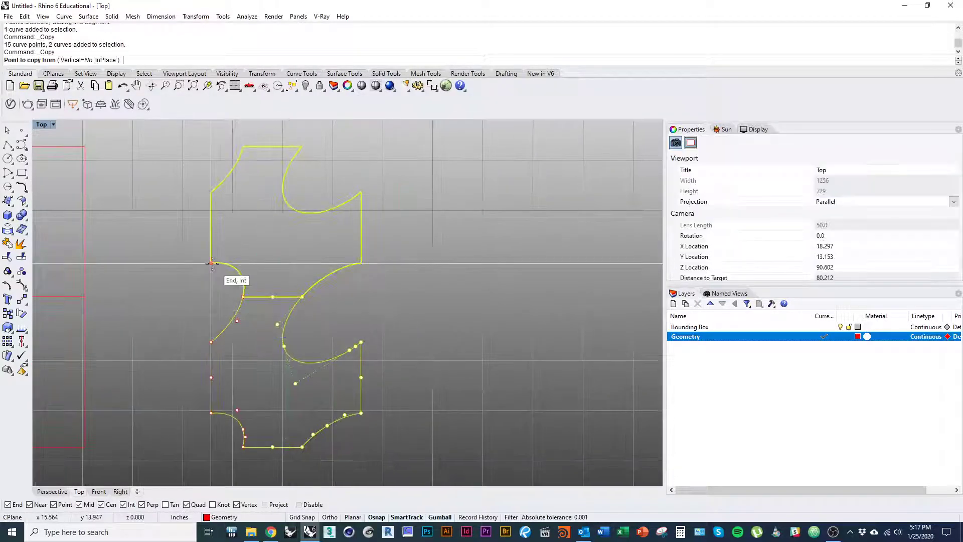
{"action": "left_click", "coordinate": [212, 262]}
{"action": "left_click", "coordinate": [361, 263]}
{"action": "key", "text": "Return"}
{"action": "key", "text": "Escape"}
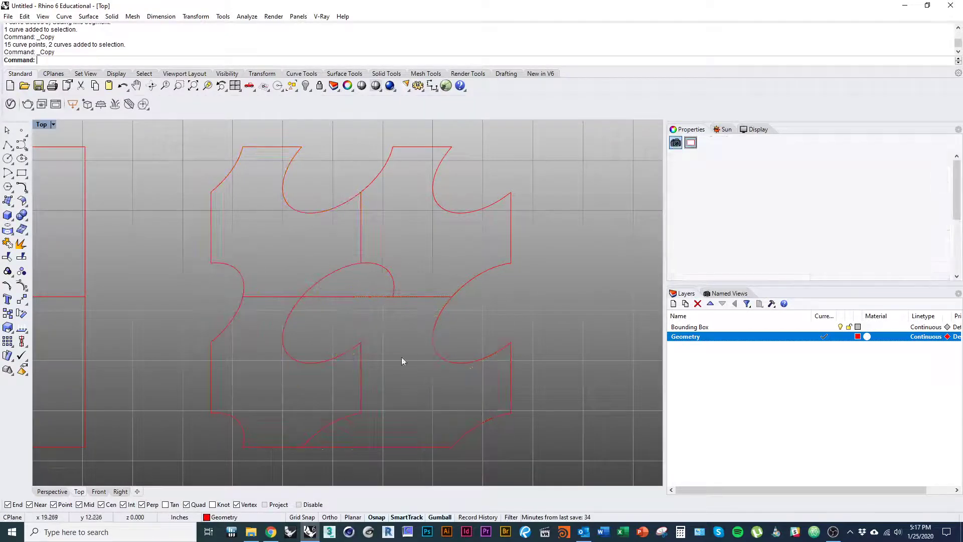
{"action": "key", "text": "ctrl+z"}
Copy both stacked modules from their left edge endpoint to the matching endpoint on their right edge.
{"action": "left_click_drag", "start_coordinate": [489, 472], "coordinate": [266, 222]}
{"action": "key", "text": "Return"}
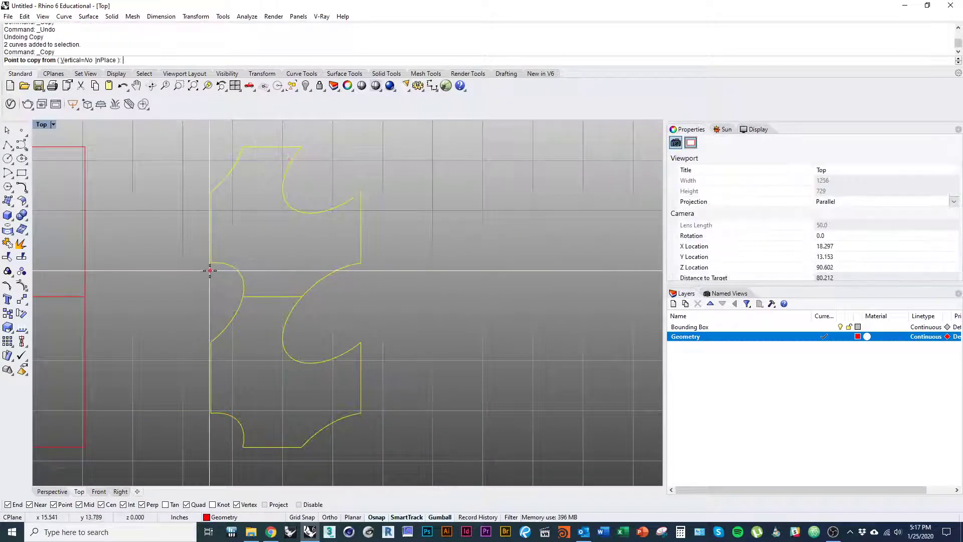
{"action": "left_click", "coordinate": [210, 263]}
{"action": "left_click", "coordinate": [361, 263]}
{"action": "right_click", "coordinate": [376, 284]}
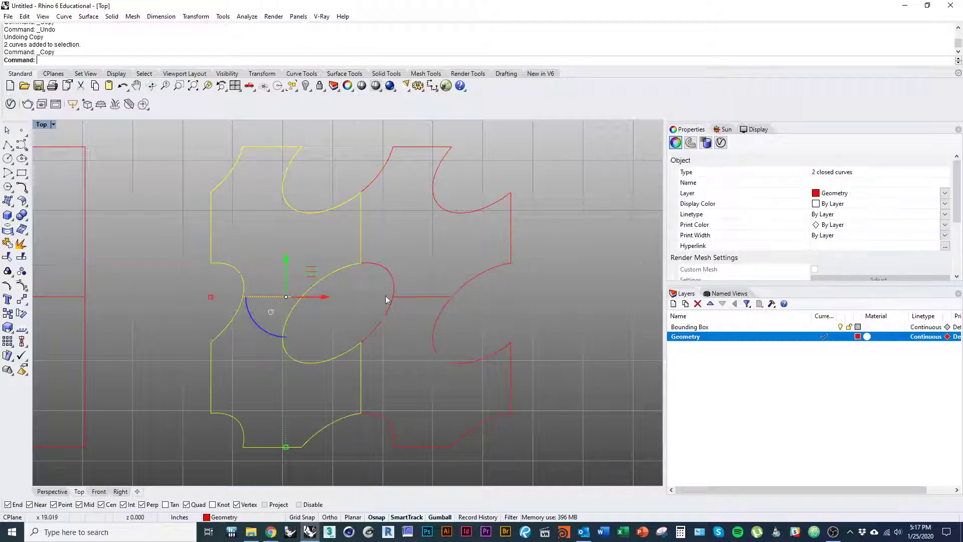
Select all four tiled modules and fill them with a solid hatch.
{"action": "scroll", "coordinate": [388, 305], "scroll_direction": "down", "scroll_amount": 6}
{"action": "left_click_drag", "start_coordinate": [431, 389], "coordinate": [309, 207]}
{"action": "type", "text": "Hatch"}
{"action": "key", "text": "Return"}
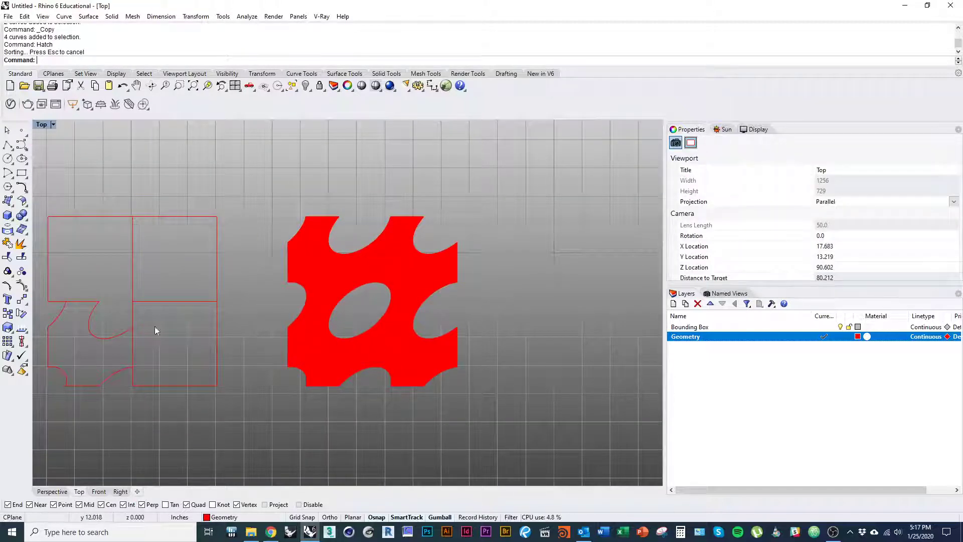
Delete the four hatches together with their module outlines.
{"action": "left_click_drag", "start_coordinate": [441, 430], "coordinate": [303, 234]}
{"action": "type", "text": "d"}
{"action": "key", "text": "Return"}
{"action": "right_click_drag", "start_coordinate": [284, 294], "coordinate": [366, 276]}
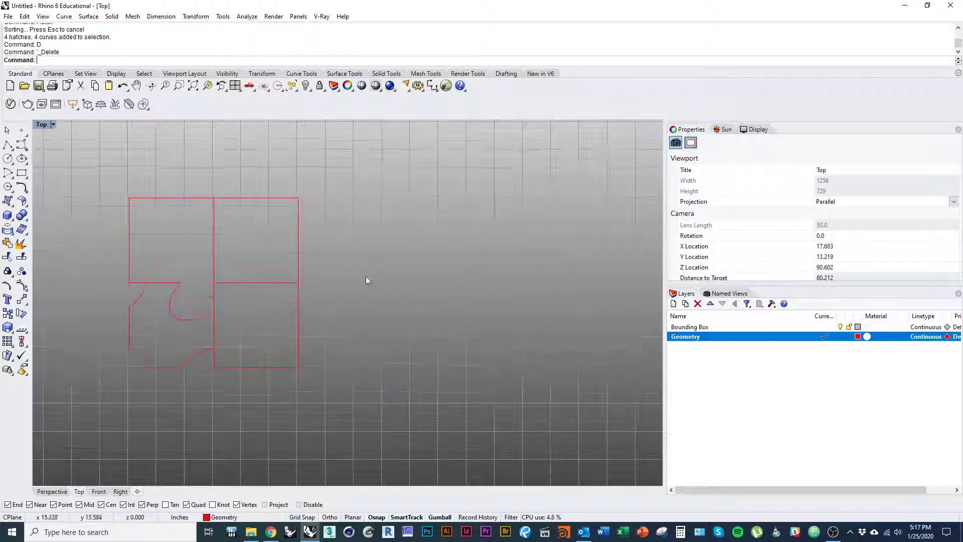
Undo the deletion, hatch, copies, CloseCrv, join and trims back to the untrimmed squares and four whole ellipses.
{"action": "scroll", "coordinate": [179, 302], "scroll_direction": "up", "scroll_amount": 6}
{"action": "right_click_drag", "start_coordinate": [177, 321], "coordinate": [225, 293]}
{"action": "key", "text": "ctrl+z"}
{"action": "key", "text": "ctrl+z"}
{"action": "key", "text": "ctrl+z"}
{"action": "key", "text": "ctrl+z"}
{"action": "key", "text": "ctrl+z"}
{"action": "key", "text": "ctrl+z"}
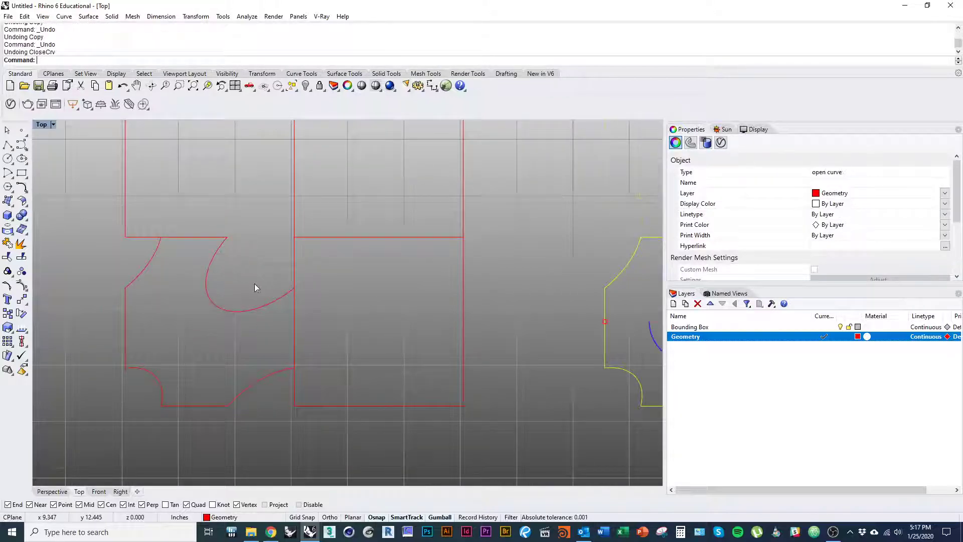
{"action": "scroll", "coordinate": [228, 301], "scroll_direction": "down", "scroll_amount": 7}
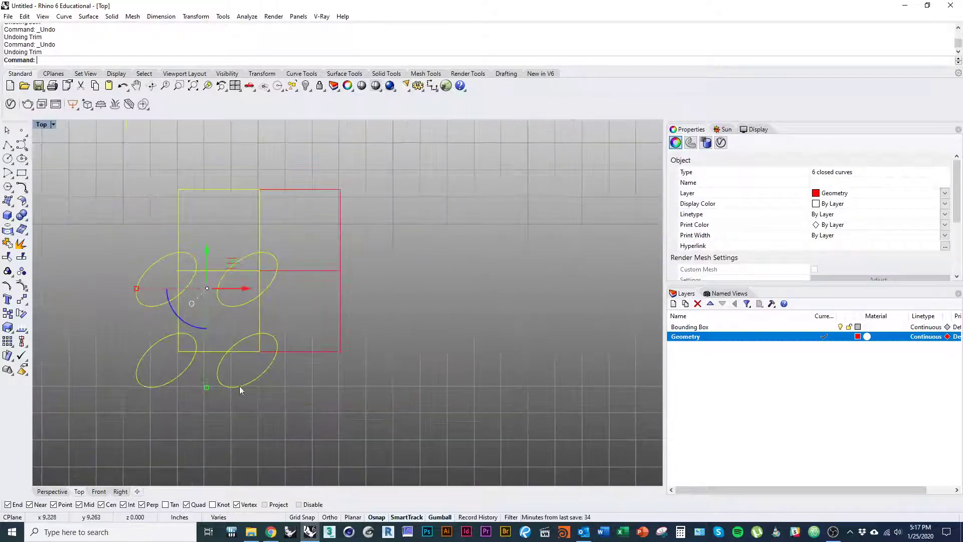
Delete the two lower ellipses and the upper-left one, keeping only the ellipse at the center of the square grid.
{"action": "left_click_drag", "start_coordinate": [239, 389], "coordinate": [151, 365]}
{"action": "type", "text": "d"}
{"action": "key", "text": "Return"}
{"action": "left_click", "coordinate": [189, 284]}
{"action": "key", "text": "Delete"}
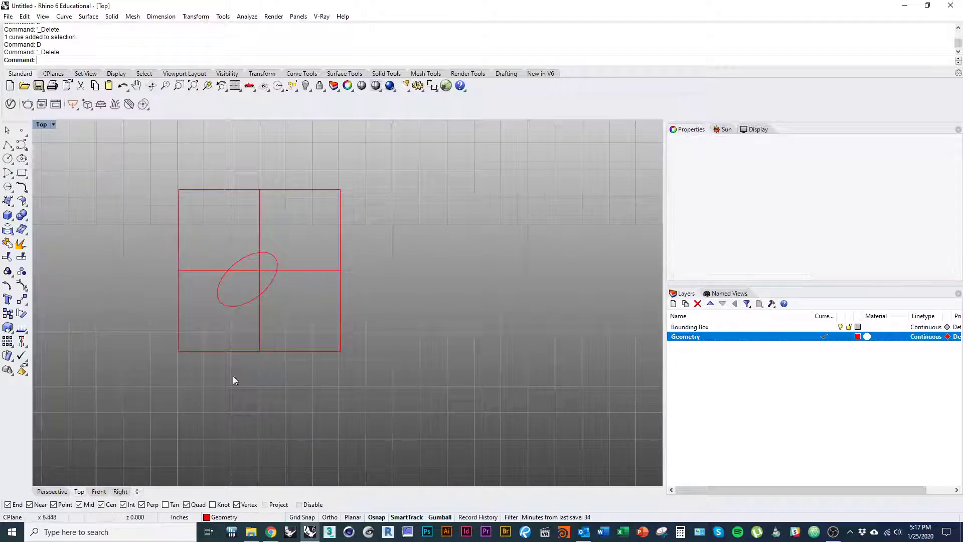
{"action": "right_click_drag", "start_coordinate": [233, 376], "coordinate": [221, 329]}
{"action": "scroll", "coordinate": [224, 366], "scroll_direction": "down", "scroll_amount": 3}
{"action": "right_click_drag", "start_coordinate": [224, 365], "coordinate": [281, 376]}
{"action": "scroll", "coordinate": [279, 374], "scroll_direction": "up", "scroll_amount": 4}
{"action": "right_click_drag", "start_coordinate": [266, 324], "coordinate": [266, 358]}
{"action": "scroll", "coordinate": [260, 316], "scroll_direction": "up", "scroll_amount": 3}
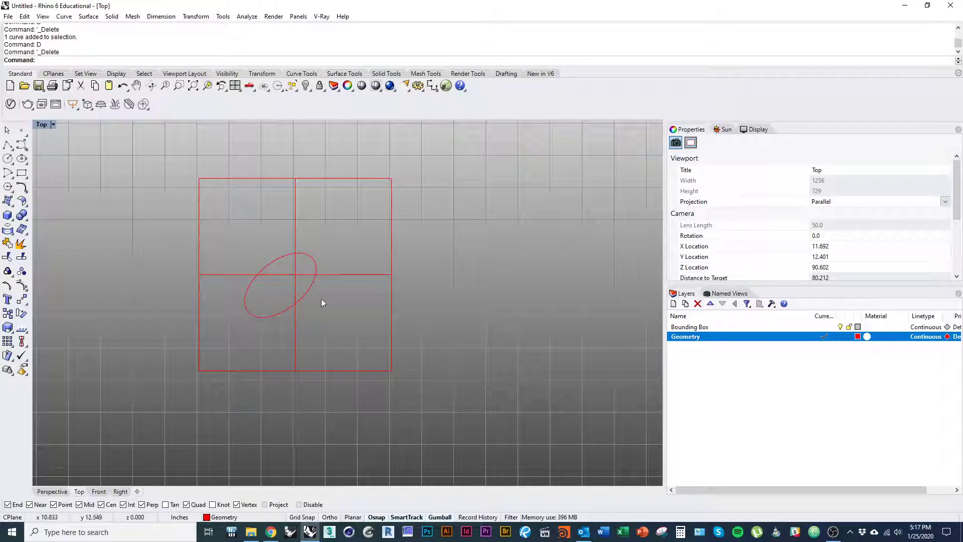
{"action": "left_click_drag", "start_coordinate": [438, 396], "coordinate": [258, 358]}
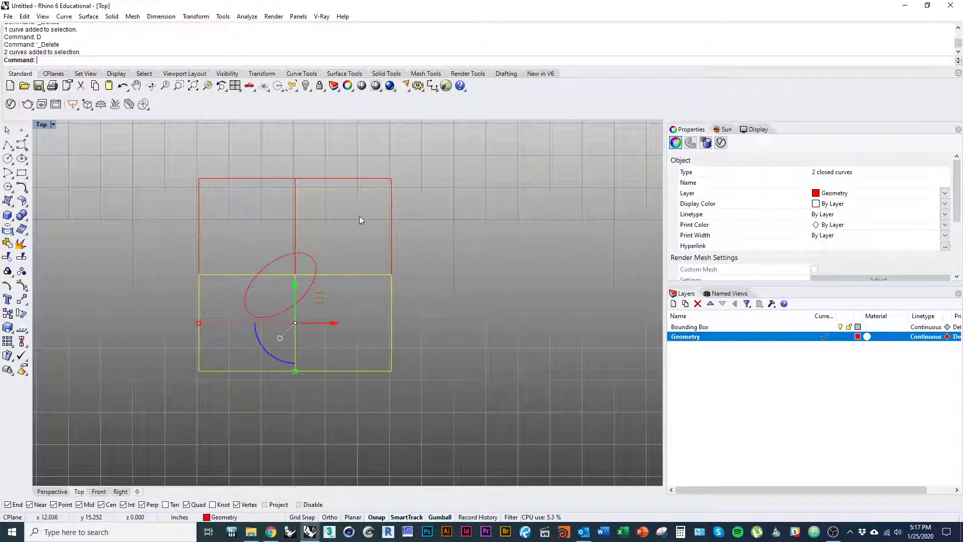
{"action": "key", "text": "Escape"}
{"action": "right_click_drag", "start_coordinate": [292, 395], "coordinate": [316, 252]}
{"action": "scroll", "coordinate": [316, 252], "scroll_direction": "down", "scroll_amount": 6}
{"action": "right_click_drag", "start_coordinate": [298, 265], "coordinate": [281, 399]}
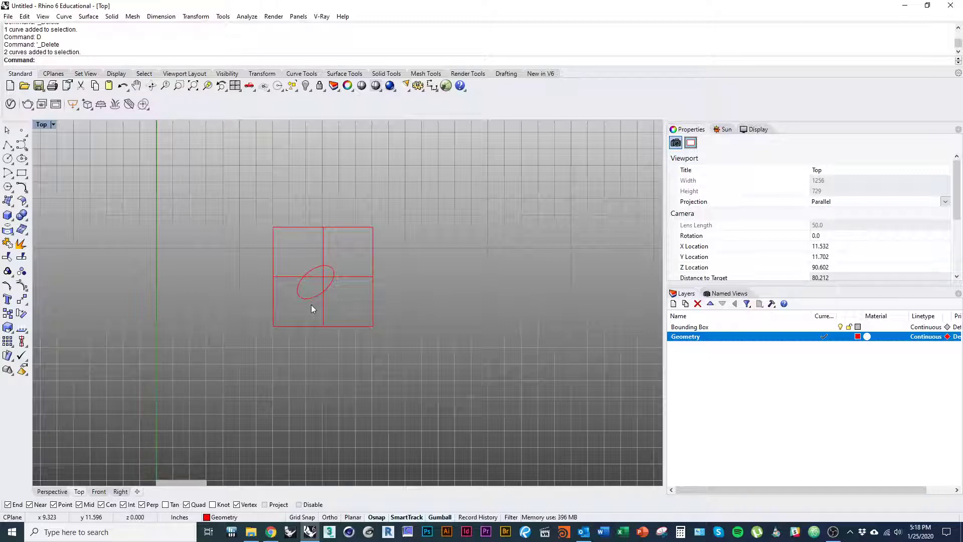
{"action": "right_click_drag", "start_coordinate": [313, 319], "coordinate": [259, 300]}
{"action": "scroll", "coordinate": [324, 256], "scroll_direction": "up", "scroll_amount": 9}
{"action": "left_click", "coordinate": [331, 246]}
Switch to the Front view, clear the selection and frame the bounding box.
{"action": "scroll", "coordinate": [260, 300], "scroll_direction": "down", "scroll_amount": 10}
{"action": "right_click_drag", "start_coordinate": [273, 348], "coordinate": [333, 275]}
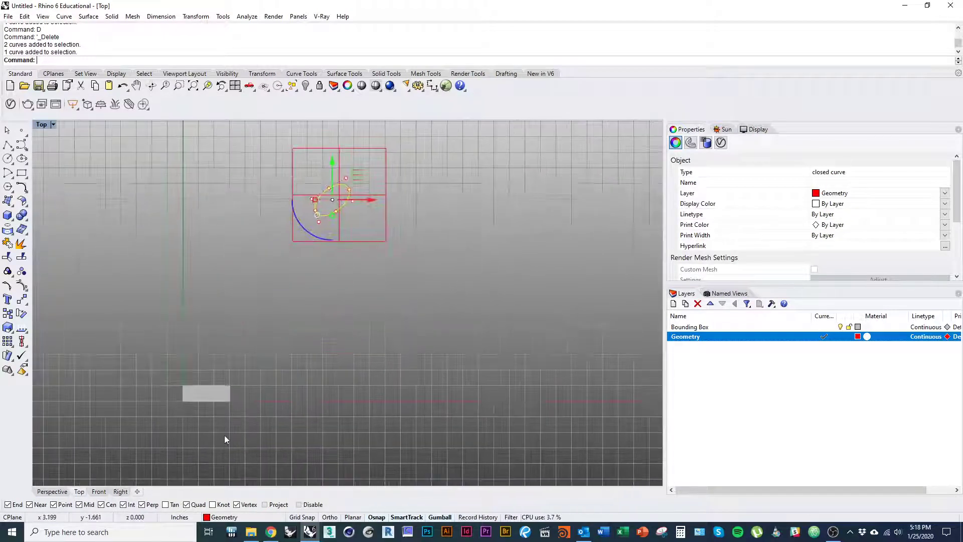
{"action": "left_click", "coordinate": [98, 492]}
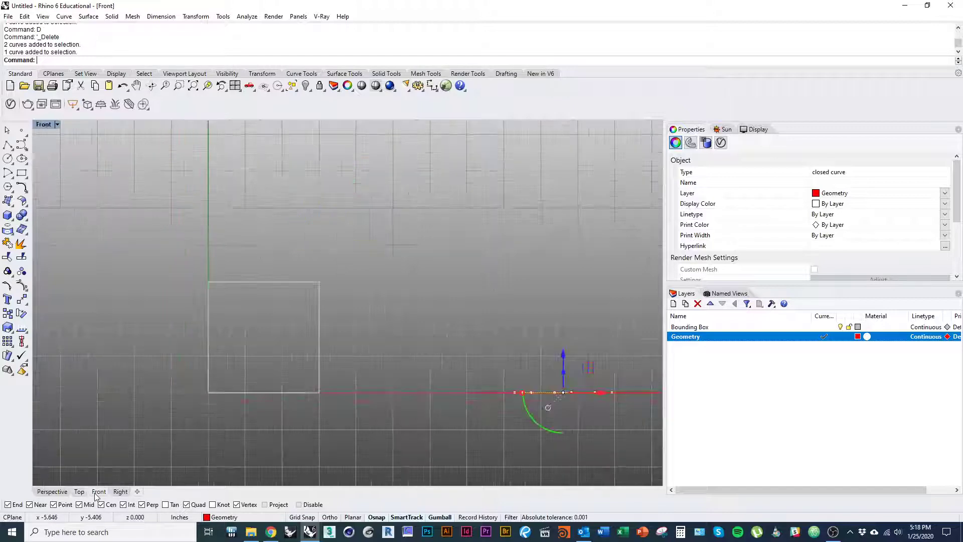
{"action": "left_click", "coordinate": [297, 384]}
{"action": "scroll", "coordinate": [331, 414], "scroll_direction": "up", "scroll_amount": 2}
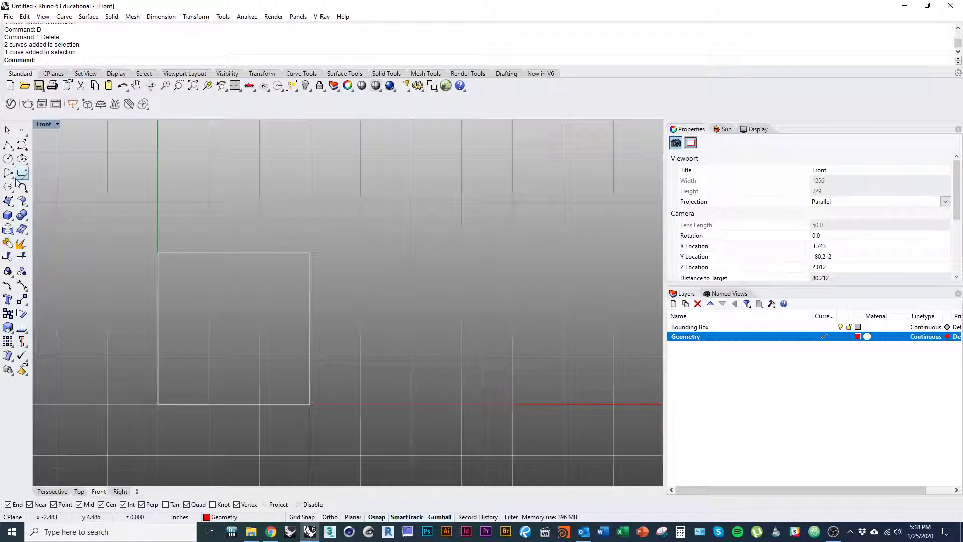
{"action": "scroll", "coordinate": [75, 193], "scroll_direction": "up", "scroll_amount": 1}
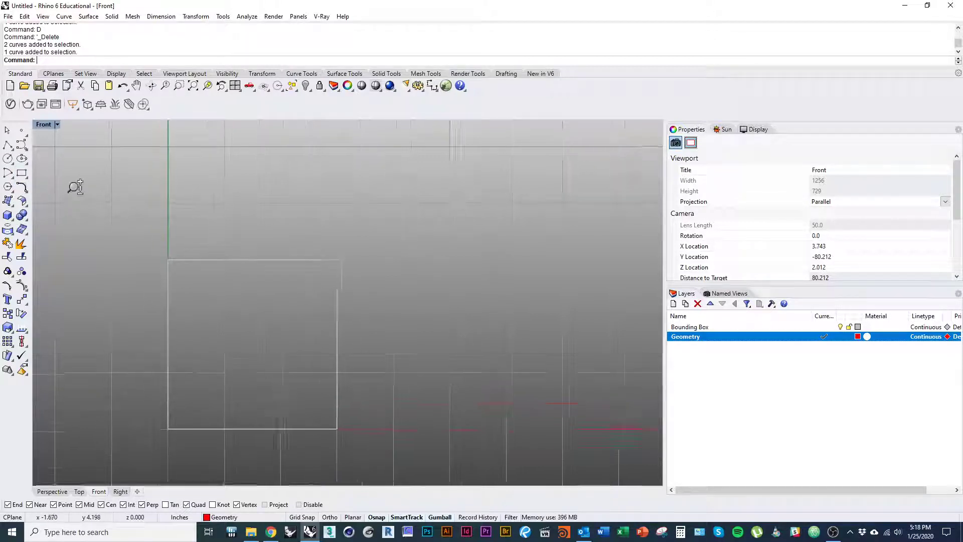
Draw a closed, wavy degree-3 control point curve around the upper-right corner of the bounding box.
{"action": "left_click", "coordinate": [22, 147]}
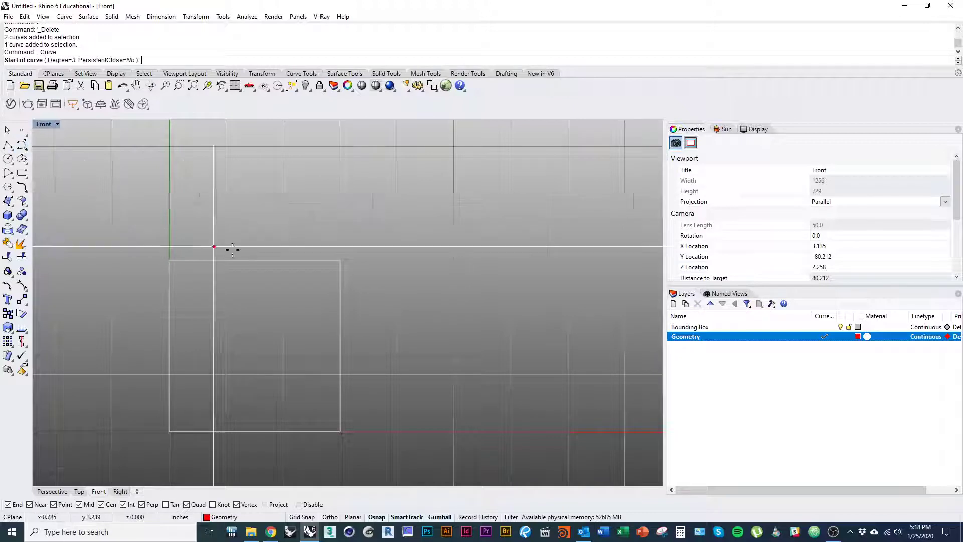
{"action": "scroll", "coordinate": [301, 224], "scroll_direction": "up", "scroll_amount": 3}
{"action": "left_click", "coordinate": [328, 173]}
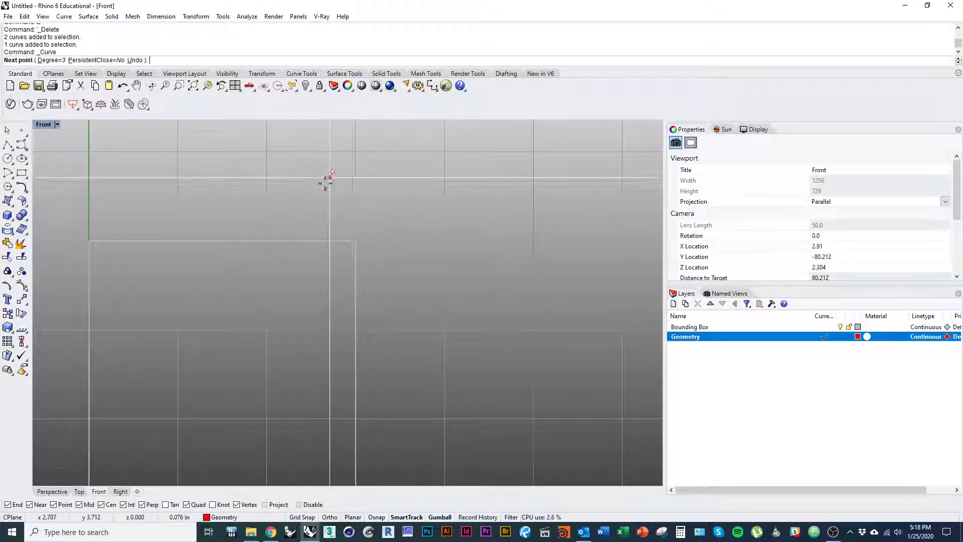
{"action": "left_click", "coordinate": [277, 207]}
{"action": "left_click", "coordinate": [285, 232]}
{"action": "left_click", "coordinate": [238, 253]}
{"action": "left_click", "coordinate": [253, 276]}
{"action": "left_click", "coordinate": [266, 299]}
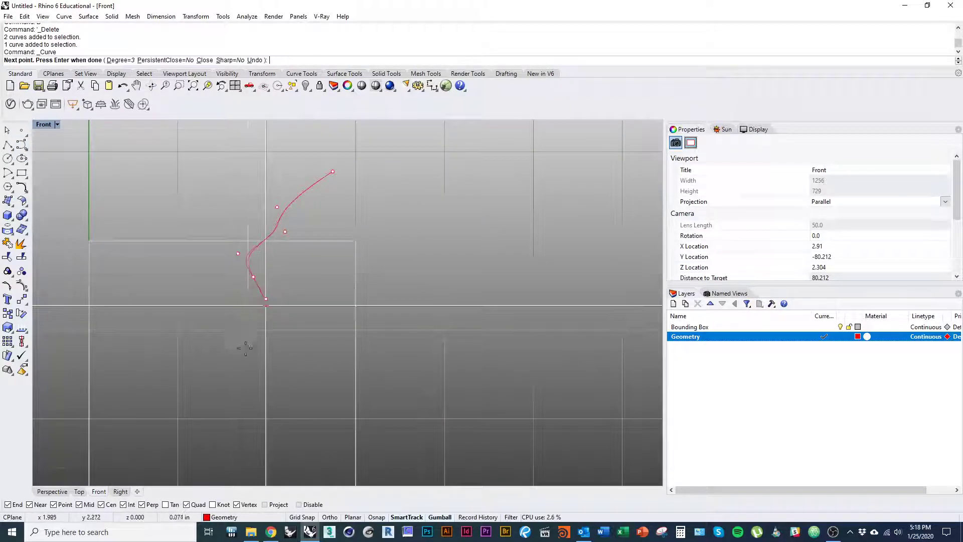
{"action": "left_click", "coordinate": [247, 328]}
{"action": "left_click", "coordinate": [256, 355]}
{"action": "left_click", "coordinate": [315, 387]}
{"action": "left_click", "coordinate": [326, 373]}
{"action": "left_click", "coordinate": [328, 356]}
{"action": "left_click", "coordinate": [362, 359]}
{"action": "left_click", "coordinate": [408, 379]}
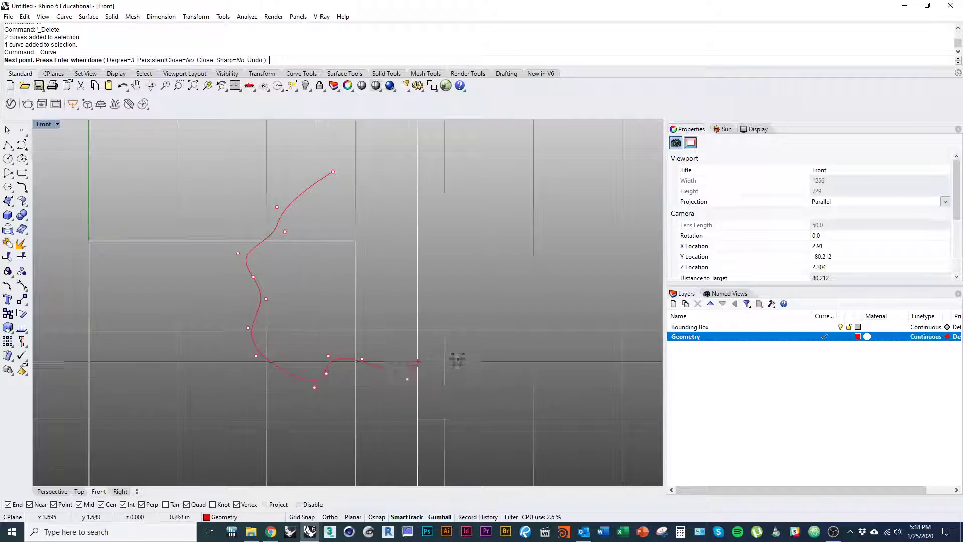
{"action": "left_click", "coordinate": [416, 351]}
{"action": "left_click", "coordinate": [390, 317]}
{"action": "left_click", "coordinate": [404, 307]}
{"action": "left_click", "coordinate": [456, 320]}
{"action": "left_click", "coordinate": [463, 357]}
{"action": "left_click", "coordinate": [431, 305]}
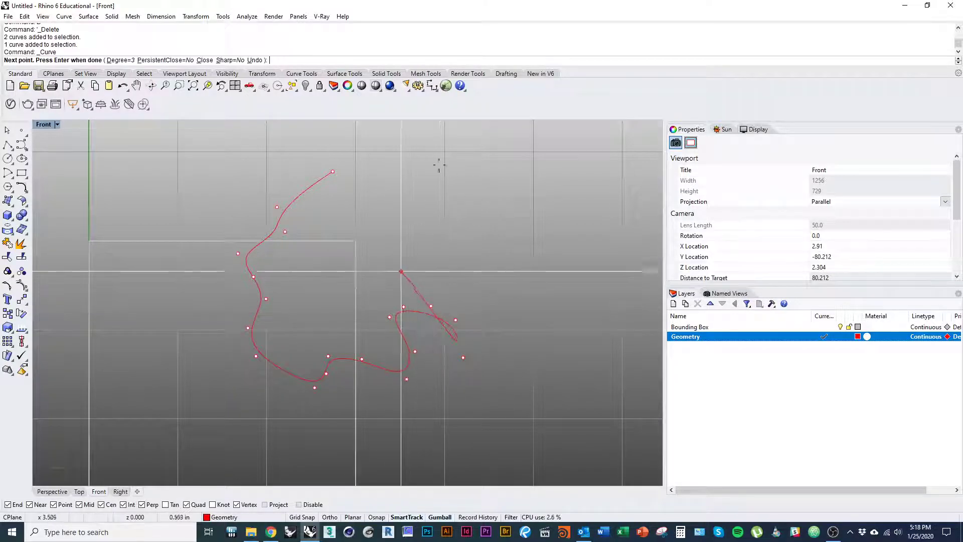
{"action": "left_click", "coordinate": [397, 266]}
{"action": "left_click", "coordinate": [405, 247]}
{"action": "left_click", "coordinate": [451, 249]}
{"action": "left_click", "coordinate": [465, 246]}
{"action": "left_click", "coordinate": [475, 240]}
{"action": "left_click", "coordinate": [479, 237]}
{"action": "left_click", "coordinate": [482, 215]}
{"action": "left_click", "coordinate": [474, 194]}
{"action": "left_click", "coordinate": [457, 178]}
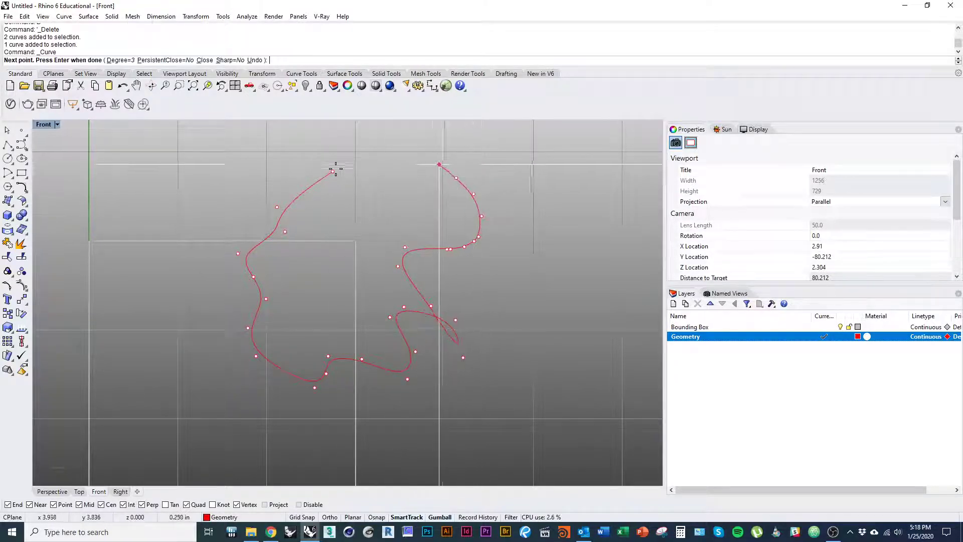
{"action": "left_click", "coordinate": [435, 160]}
{"action": "left_click", "coordinate": [406, 160]}
{"action": "left_click", "coordinate": [380, 169]}
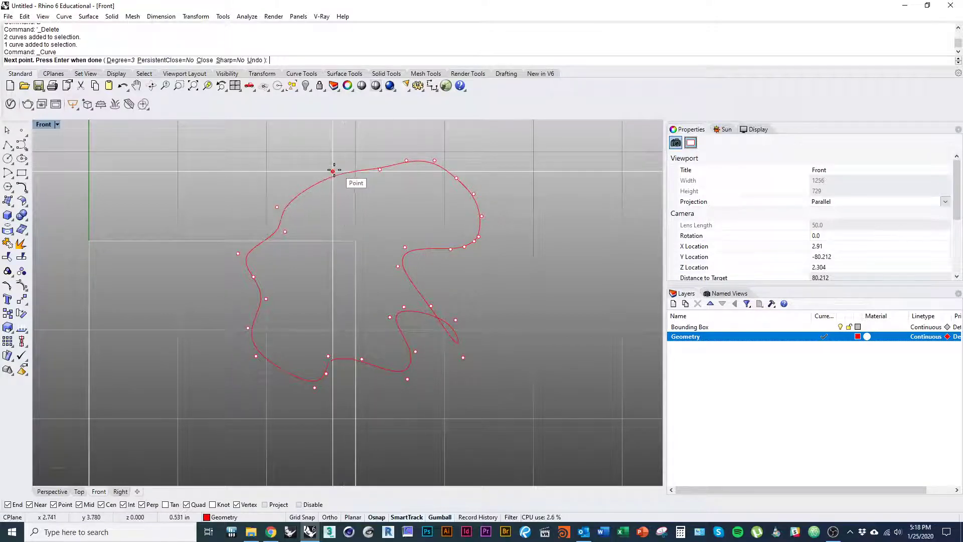
{"action": "left_click", "coordinate": [332, 171]}
Delete the curve's outermost control point at the self-crossing loop on its right side.
{"action": "right_click_drag", "start_coordinate": [397, 291], "coordinate": [349, 278]}
{"action": "left_click", "coordinate": [408, 332]}
{"action": "scroll", "coordinate": [422, 349], "scroll_direction": "up", "scroll_amount": 4}
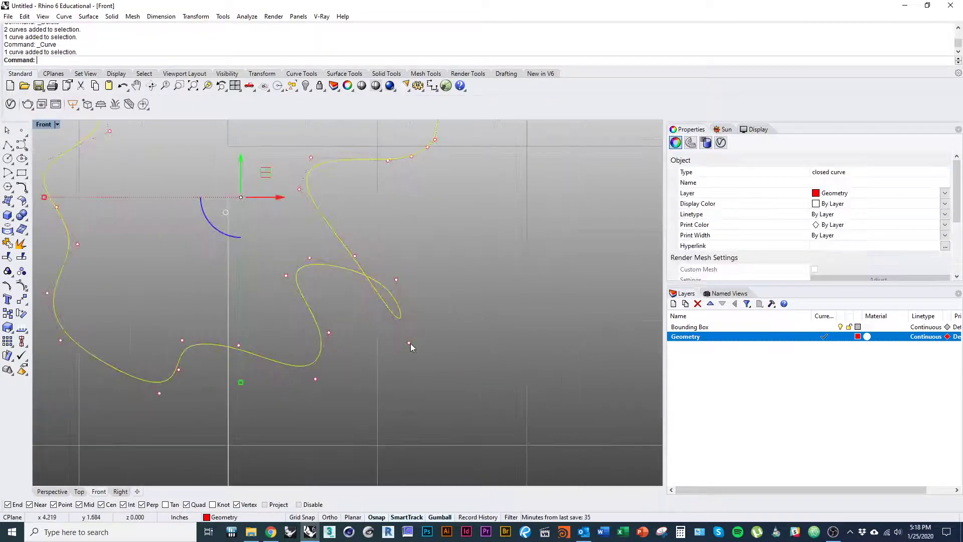
{"action": "left_click", "coordinate": [410, 343]}
{"action": "type", "text": "d"}
{"action": "key", "text": "Return"}
{"action": "scroll", "coordinate": [337, 343], "scroll_direction": "down", "scroll_amount": 6}
{"action": "scroll", "coordinate": [345, 343], "scroll_direction": "up", "scroll_amount": 3}
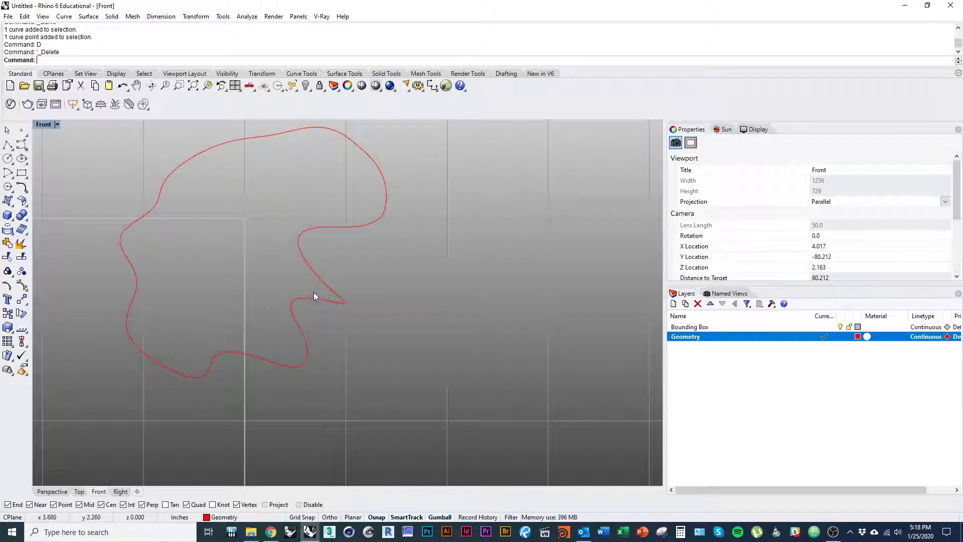
Delete the control point at the sharp tip on the closed curve's right side.
{"action": "scroll", "coordinate": [318, 295], "scroll_direction": "down", "scroll_amount": 6}
{"action": "left_click", "coordinate": [304, 300]}
{"action": "scroll", "coordinate": [303, 304], "scroll_direction": "up", "scroll_amount": 3}
{"action": "right_click_drag", "start_coordinate": [304, 298], "coordinate": [347, 312]}
{"action": "left_click", "coordinate": [331, 320]}
{"action": "left_click", "coordinate": [346, 324]}
{"action": "left_click", "coordinate": [395, 319]}
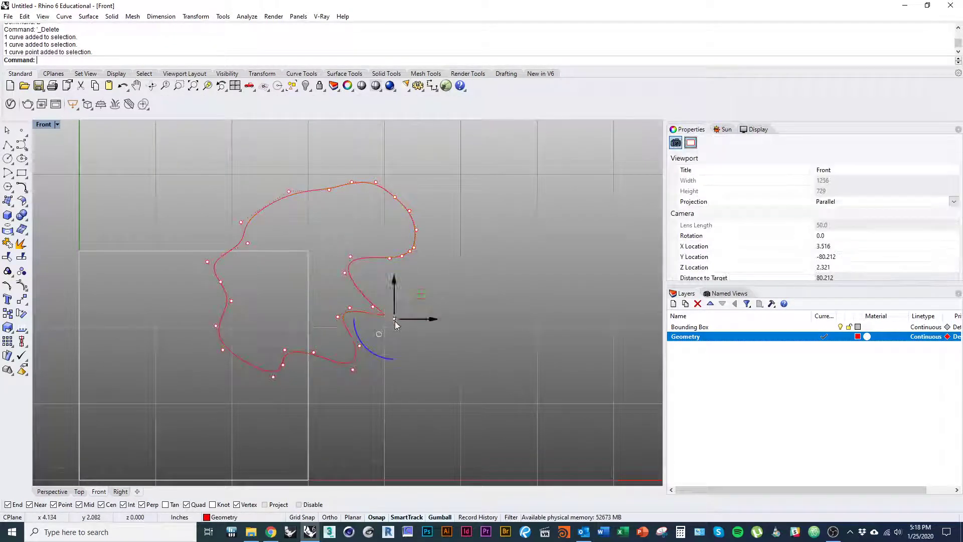
{"action": "type", "text": "d"}
{"action": "key", "text": "space"}
{"action": "scroll", "coordinate": [364, 323], "scroll_direction": "down", "scroll_amount": 4}
{"action": "left_click", "coordinate": [331, 345]}
{"action": "scroll", "coordinate": [322, 362], "scroll_direction": "up", "scroll_amount": 4}
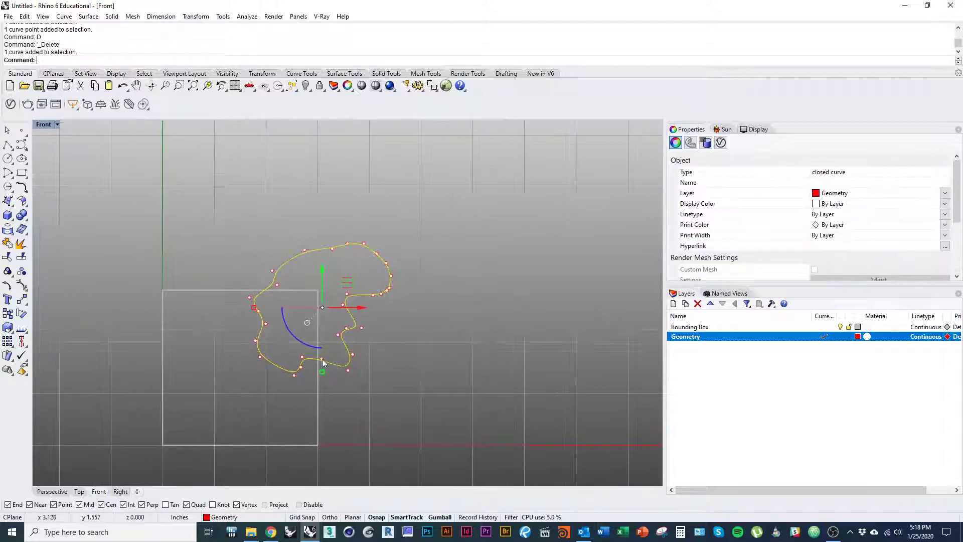
{"action": "right_click_drag", "start_coordinate": [272, 317], "coordinate": [249, 329]}
{"action": "left_click", "coordinate": [236, 326]}
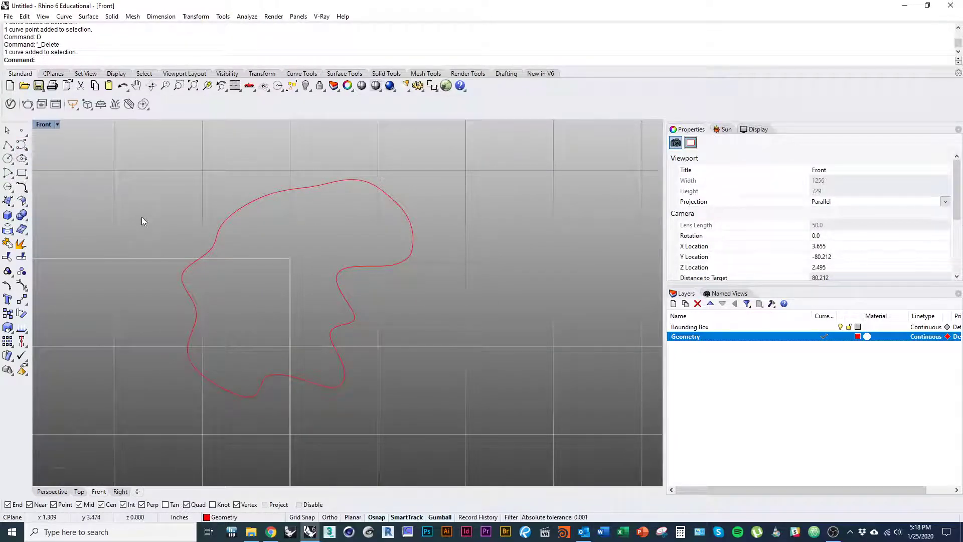
Draw a second closed, wavy degree-3 interpolated curve that loosely follows the first one around the bounding box's upper-right corner.
{"action": "key", "text": "Return"}
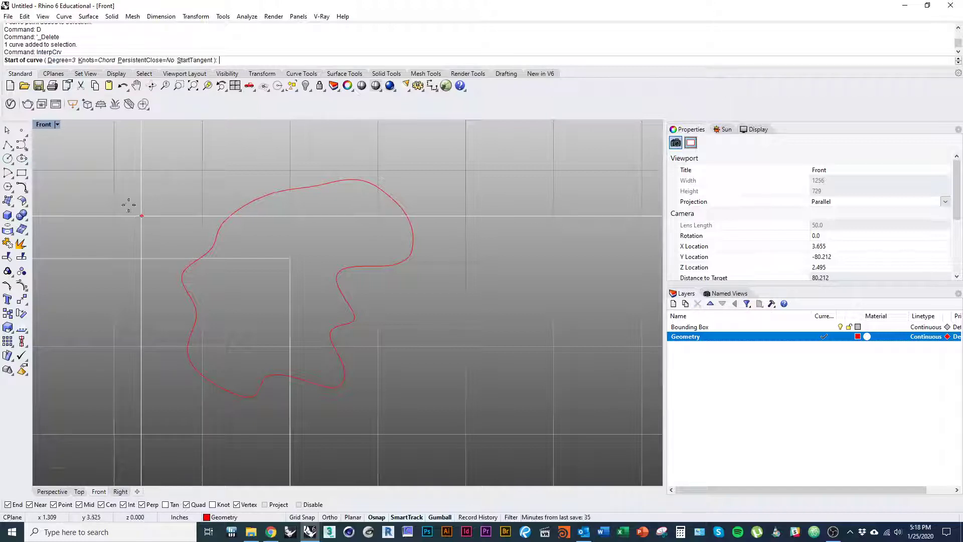
{"action": "left_click", "coordinate": [218, 340]}
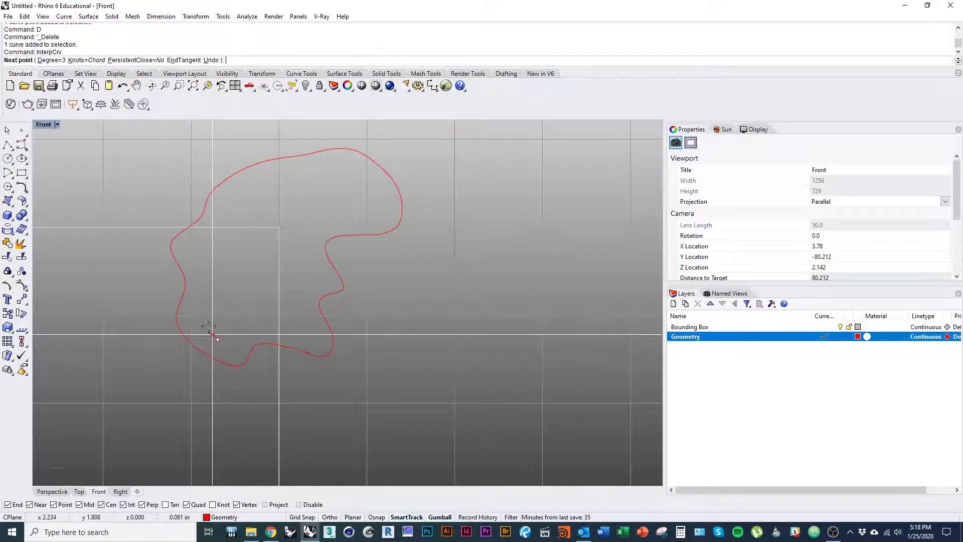
{"action": "left_click", "coordinate": [201, 315]}
{"action": "left_click", "coordinate": [198, 314]}
{"action": "left_click", "coordinate": [192, 312]}
{"action": "left_click", "coordinate": [191, 302]}
{"action": "left_click", "coordinate": [194, 291]}
{"action": "left_click", "coordinate": [194, 282]}
{"action": "left_click", "coordinate": [185, 261]}
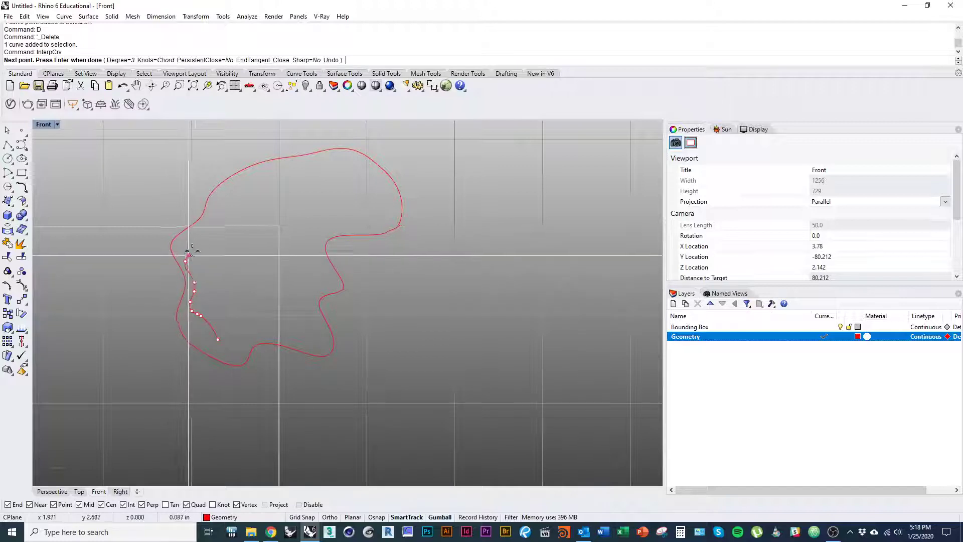
{"action": "left_click", "coordinate": [196, 246]}
{"action": "left_click", "coordinate": [198, 227]}
{"action": "left_click", "coordinate": [191, 207]}
{"action": "left_click", "coordinate": [201, 177]}
{"action": "left_click", "coordinate": [216, 161]}
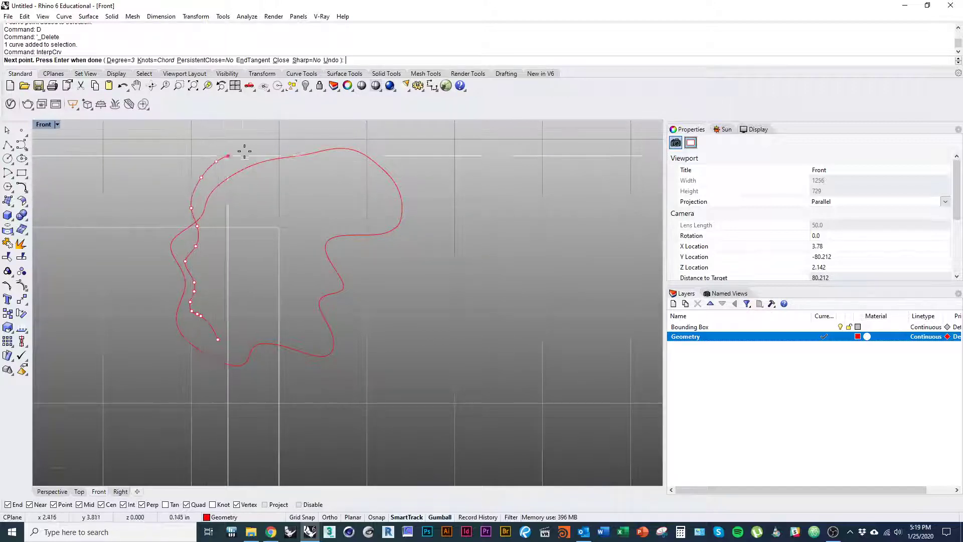
{"action": "left_click", "coordinate": [244, 150]}
{"action": "left_click", "coordinate": [263, 164]}
{"action": "left_click", "coordinate": [278, 177]}
{"action": "left_click", "coordinate": [285, 170]}
{"action": "left_click", "coordinate": [324, 160]}
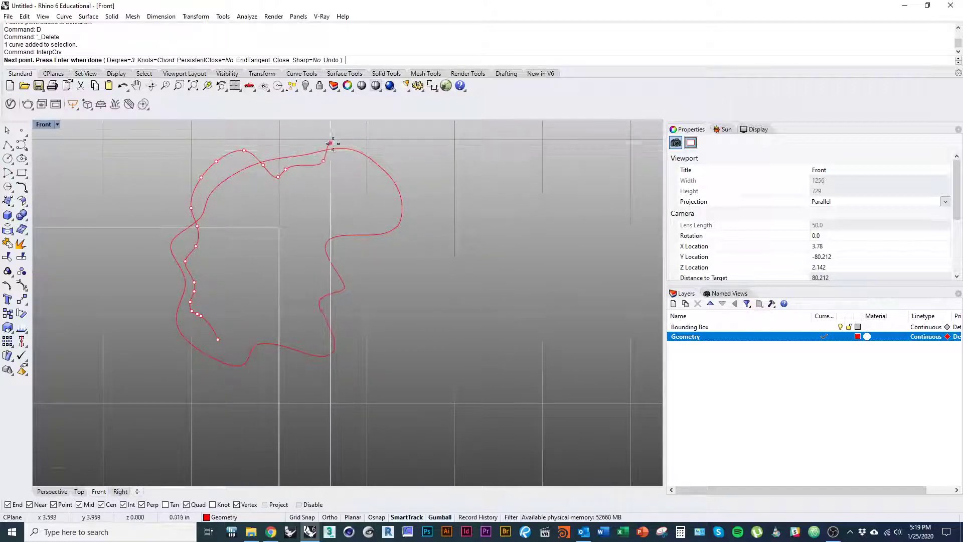
{"action": "left_click", "coordinate": [330, 143]}
{"action": "left_click", "coordinate": [382, 150]}
{"action": "left_click", "coordinate": [405, 167]}
{"action": "left_click", "coordinate": [409, 207]}
{"action": "left_click", "coordinate": [361, 208]}
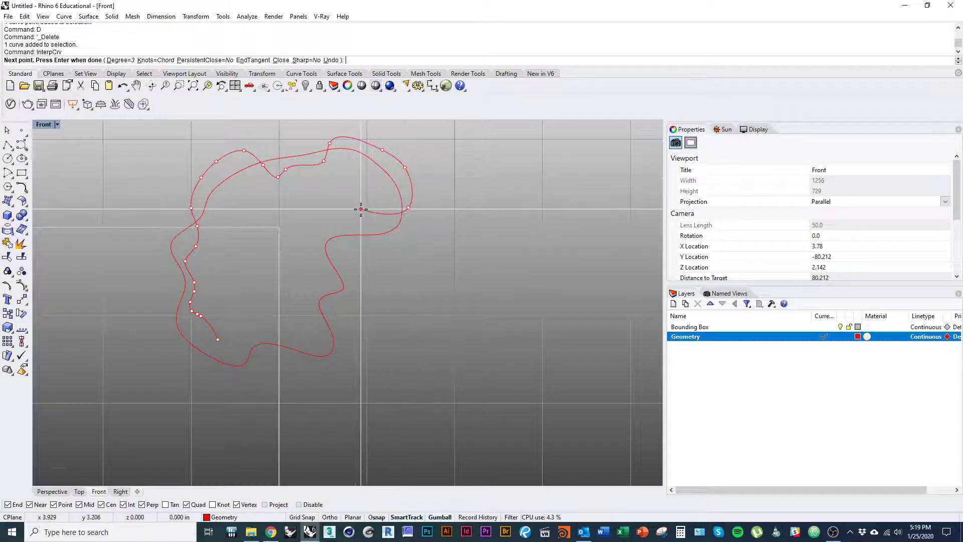
{"action": "left_click", "coordinate": [355, 238]}
{"action": "left_click", "coordinate": [365, 257]}
{"action": "left_click", "coordinate": [361, 276]}
{"action": "left_click", "coordinate": [337, 283]}
{"action": "left_click", "coordinate": [343, 291]}
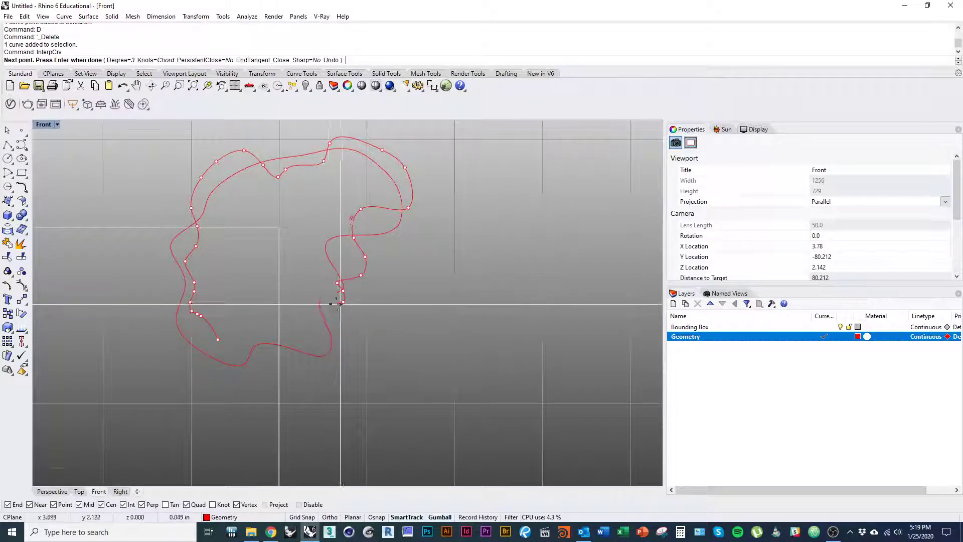
{"action": "left_click", "coordinate": [344, 302]}
{"action": "left_click", "coordinate": [332, 304]}
{"action": "left_click", "coordinate": [327, 310]}
{"action": "left_click", "coordinate": [333, 329]}
{"action": "left_click", "coordinate": [323, 338]}
{"action": "left_click", "coordinate": [315, 338]}
{"action": "left_click", "coordinate": [301, 332]}
{"action": "left_click", "coordinate": [290, 333]}
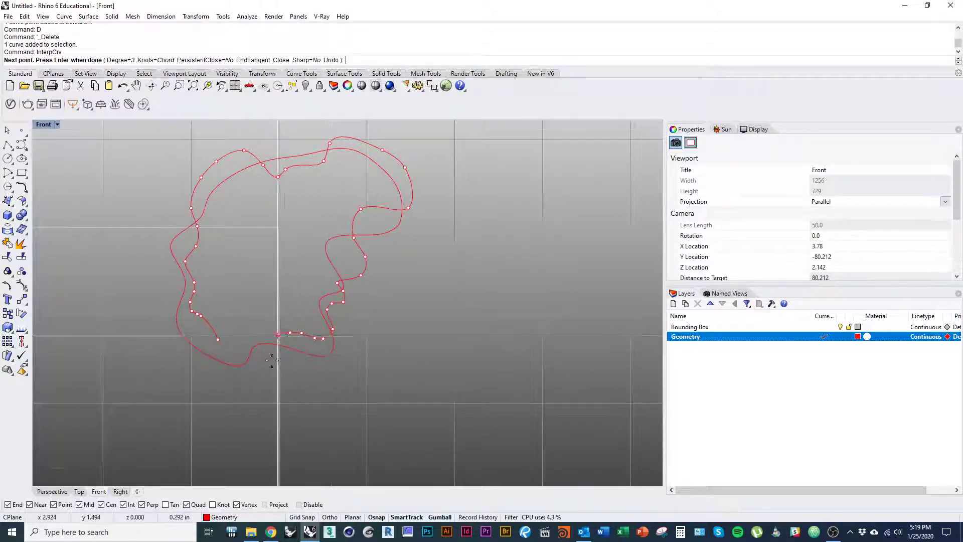
{"action": "left_click", "coordinate": [278, 335]}
{"action": "left_click", "coordinate": [274, 350]}
{"action": "left_click", "coordinate": [268, 363]}
{"action": "left_click", "coordinate": [251, 365]}
{"action": "left_click", "coordinate": [238, 359]}
{"action": "left_click", "coordinate": [234, 355]}
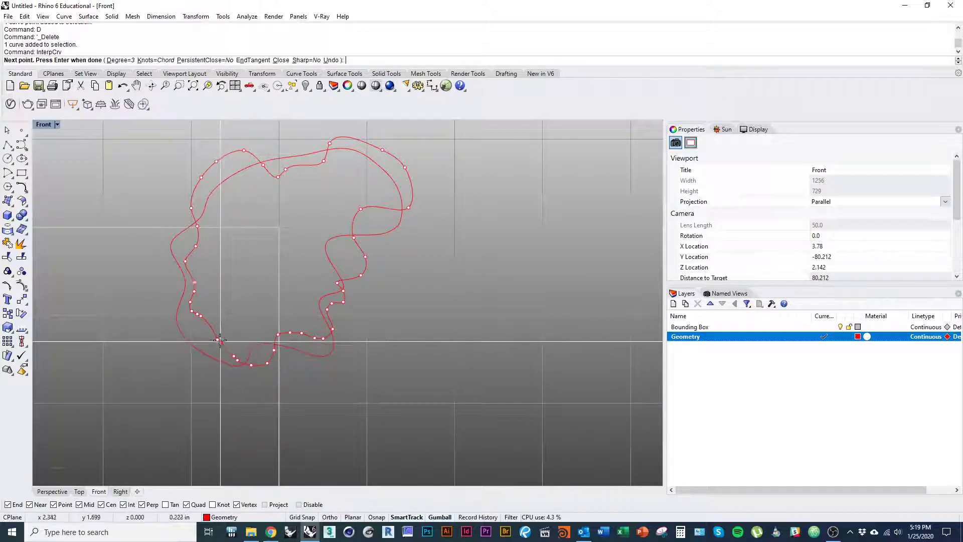
{"action": "left_click", "coordinate": [218, 339]}
{"action": "right_click_drag", "start_coordinate": [232, 337], "coordinate": [221, 344]}
{"action": "scroll", "coordinate": [222, 344], "scroll_direction": "down", "scroll_amount": 3}
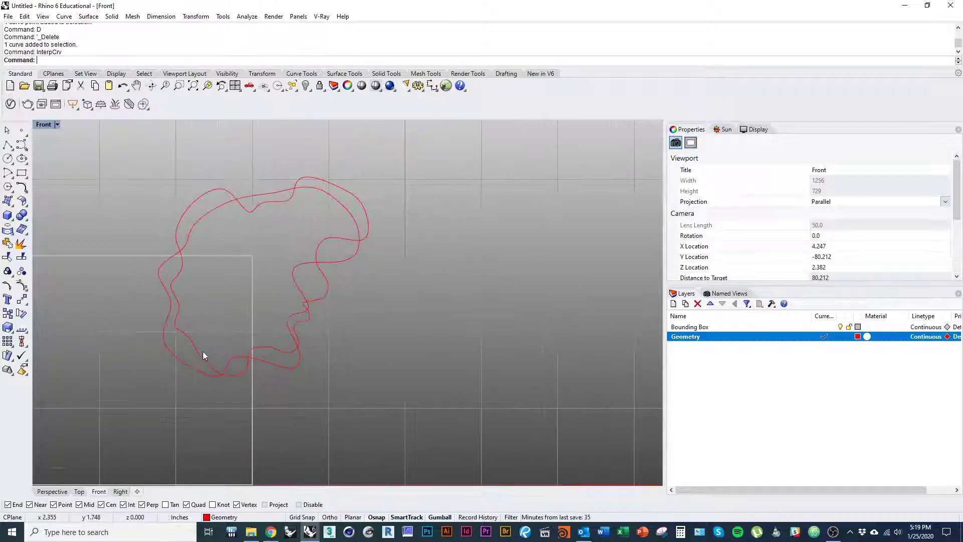
Examine in 3D how both closed curves sit relative to the bounding box and the flat ellipse layout.
{"action": "left_click", "coordinate": [203, 351]}
{"action": "left_click", "coordinate": [323, 389]}
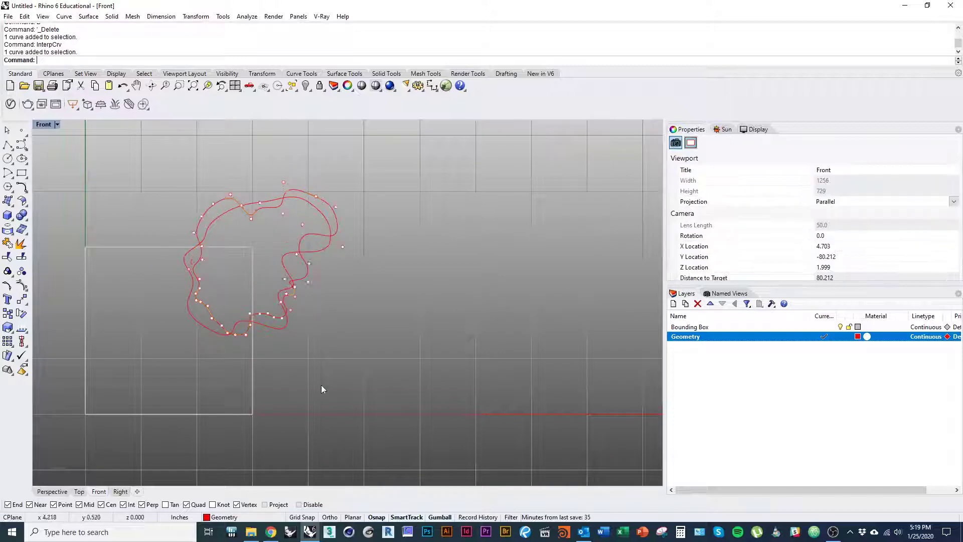
{"action": "left_click", "coordinate": [84, 495]}
{"action": "right_click_drag", "start_coordinate": [255, 390], "coordinate": [260, 338], "text": "ctrl+shift"}
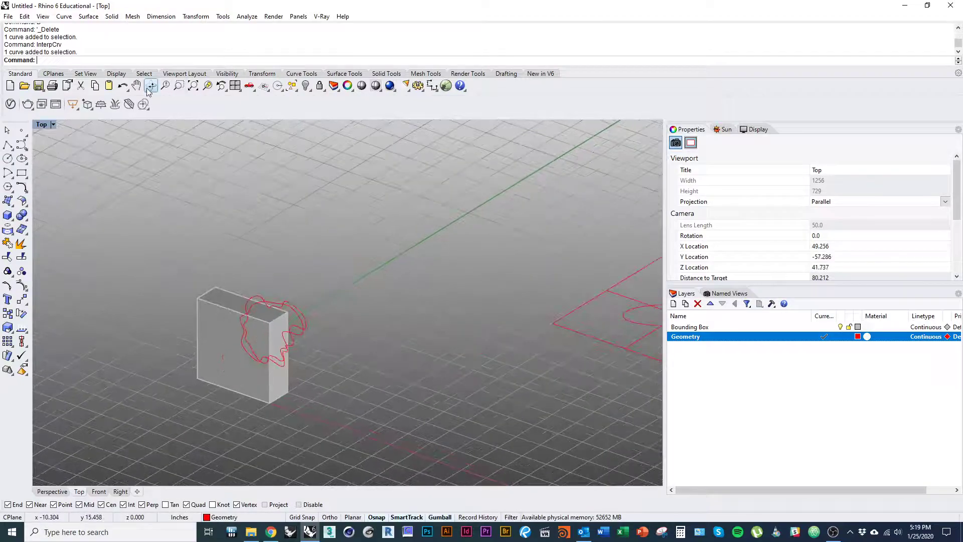
{"action": "scroll", "coordinate": [244, 261], "scroll_direction": "up", "scroll_amount": 5}
{"action": "left_click", "coordinate": [325, 285]}
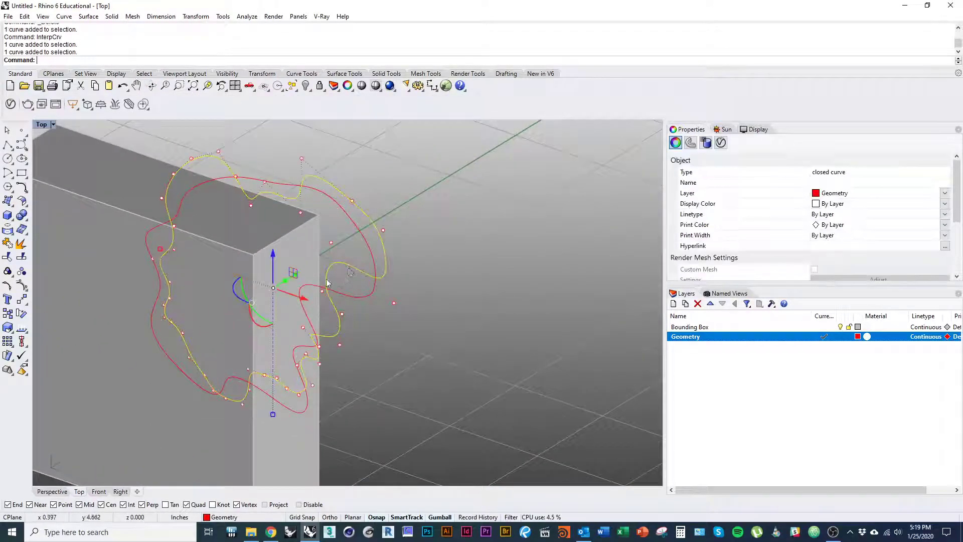
{"action": "scroll", "coordinate": [327, 284], "scroll_direction": "down", "scroll_amount": 5}
{"action": "left_click", "coordinate": [375, 246]}
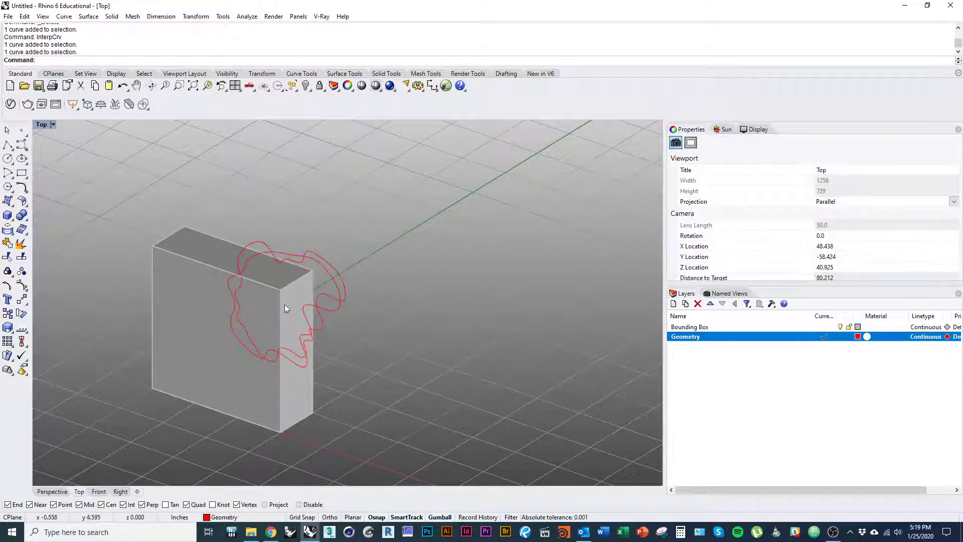
{"action": "right_click_drag", "start_coordinate": [300, 335], "coordinate": [354, 340], "text": "ctrl+shift"}
{"action": "right_click_drag", "start_coordinate": [292, 247], "coordinate": [309, 318], "text": "ctrl"}
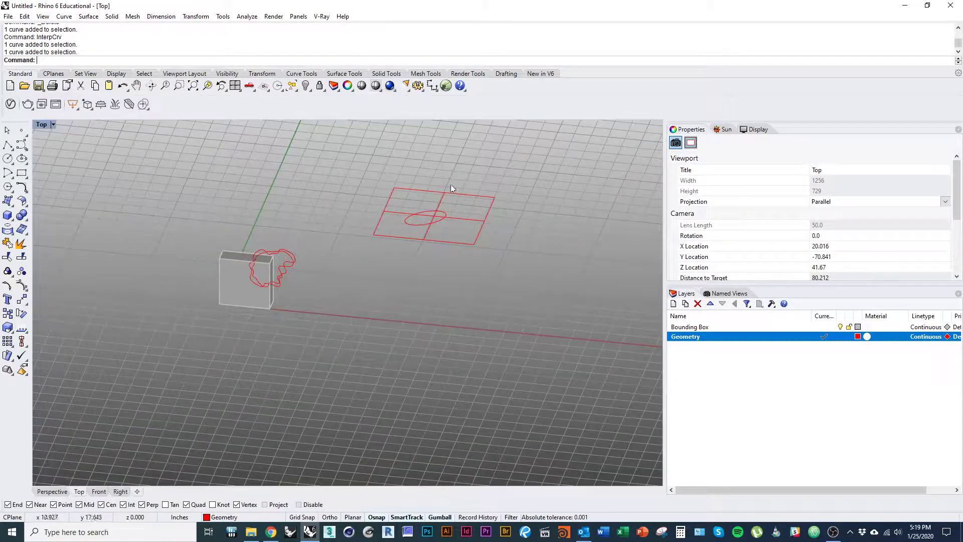
{"action": "scroll", "coordinate": [275, 234], "scroll_direction": "up", "scroll_amount": 5}
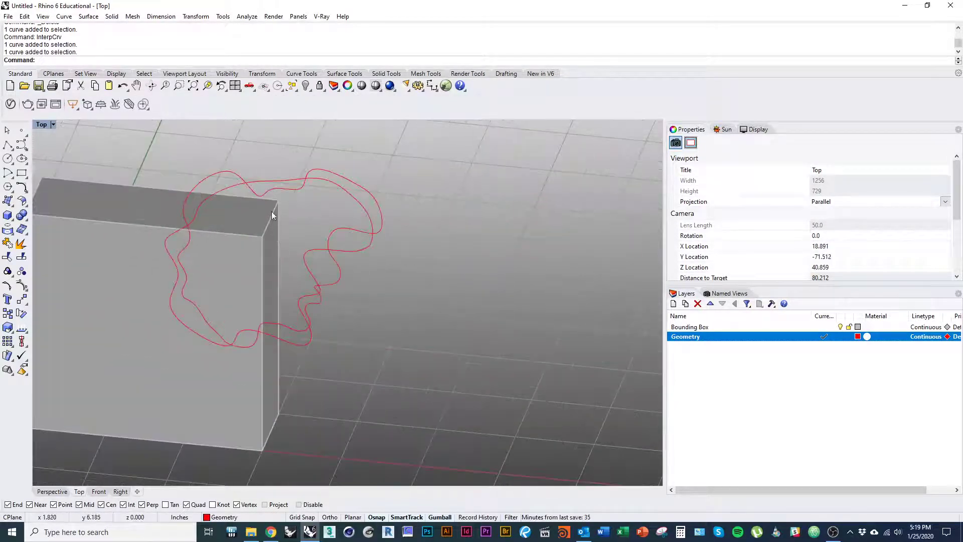
{"action": "right_click_drag", "start_coordinate": [295, 248], "coordinate": [281, 311]}
{"action": "left_click", "coordinate": [326, 312]}
{"action": "right_click_drag", "start_coordinate": [281, 311], "coordinate": [301, 386], "text": "ctrl"}
{"action": "key", "text": "Escape"}
{"action": "key", "text": "Escape"}
{"action": "right_click_drag", "start_coordinate": [511, 259], "coordinate": [370, 274]}
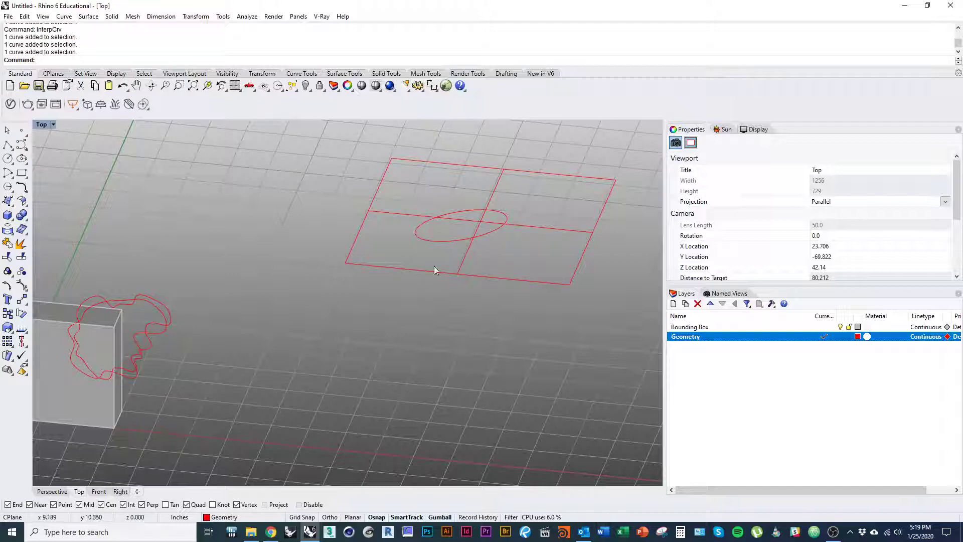
{"action": "right_click_drag", "start_coordinate": [261, 325], "coordinate": [365, 302]}
{"action": "scroll", "coordinate": [233, 282], "scroll_direction": "up", "scroll_amount": 6}
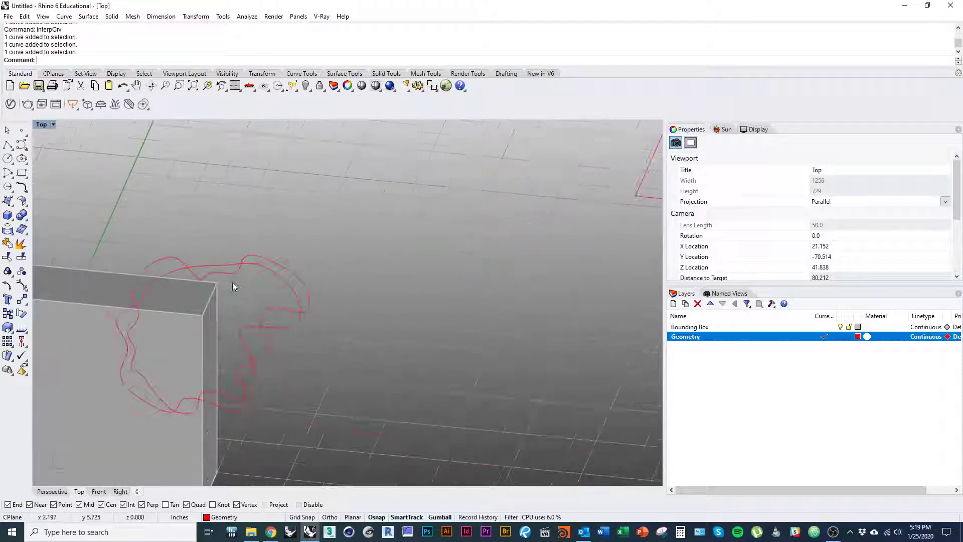
{"action": "left_click", "coordinate": [261, 321]}
{"action": "right_click_drag", "start_coordinate": [260, 332], "coordinate": [264, 315], "text": "ctrl+shift"}
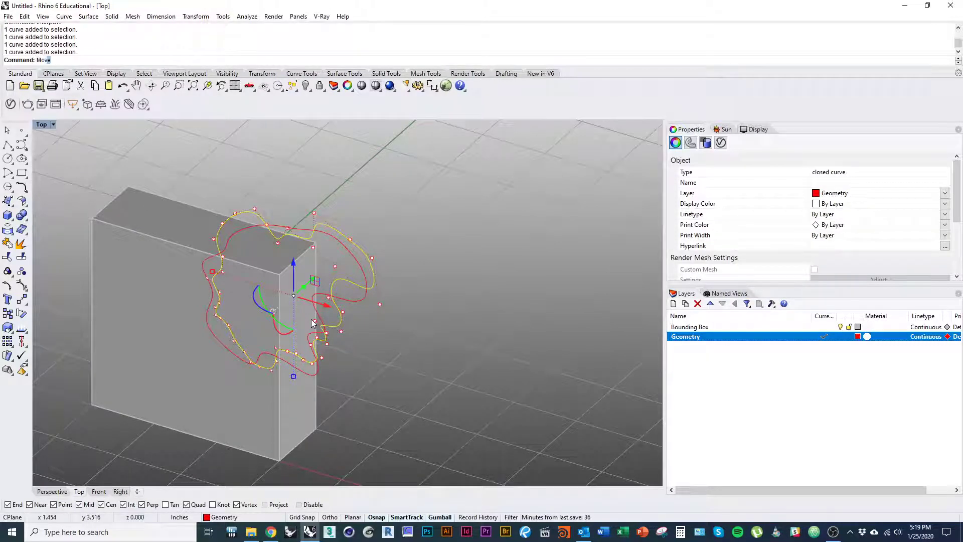
{"action": "key", "text": "Return"}
{"action": "scroll", "coordinate": [271, 275], "scroll_direction": "up", "scroll_amount": 5}
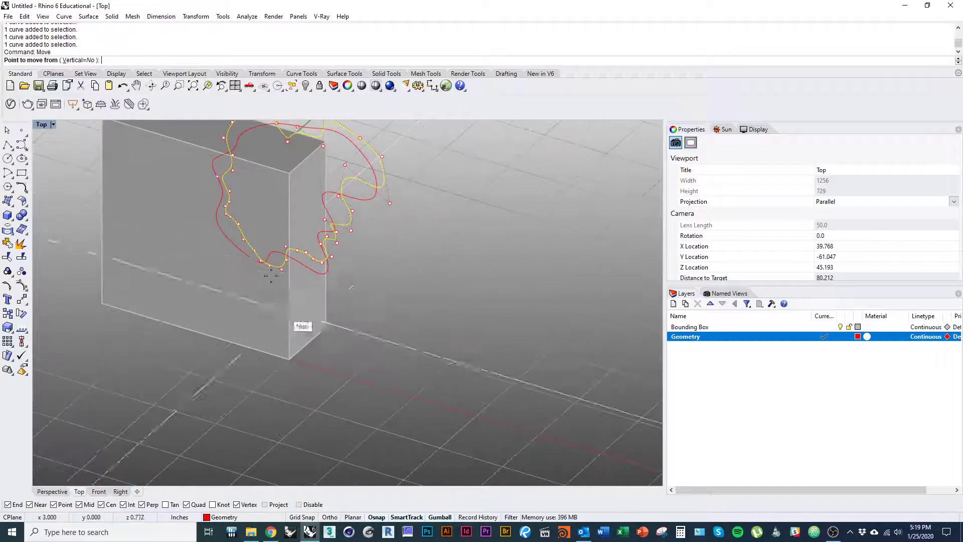
{"action": "right_click_drag", "start_coordinate": [270, 216], "coordinate": [303, 275]}
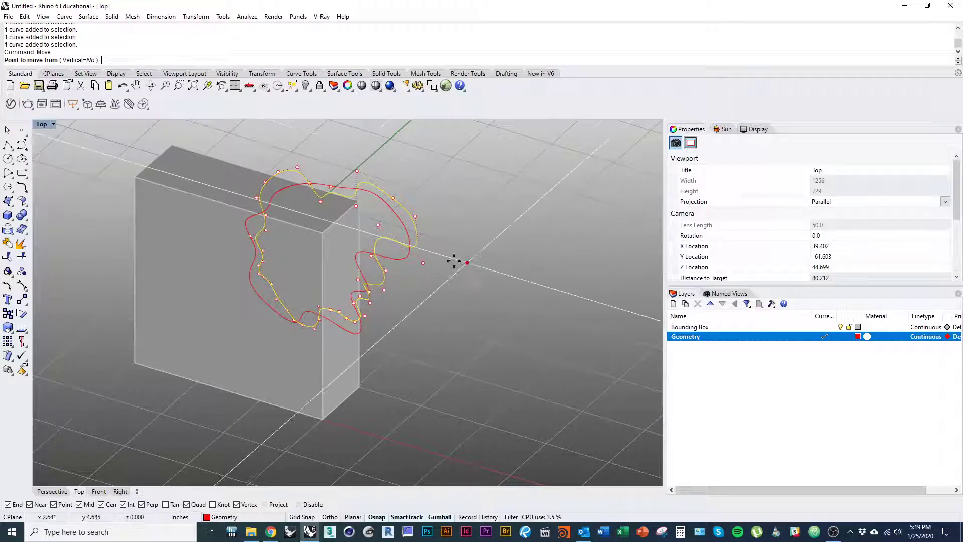
{"action": "right_click_drag", "start_coordinate": [442, 348], "coordinate": [377, 325]}
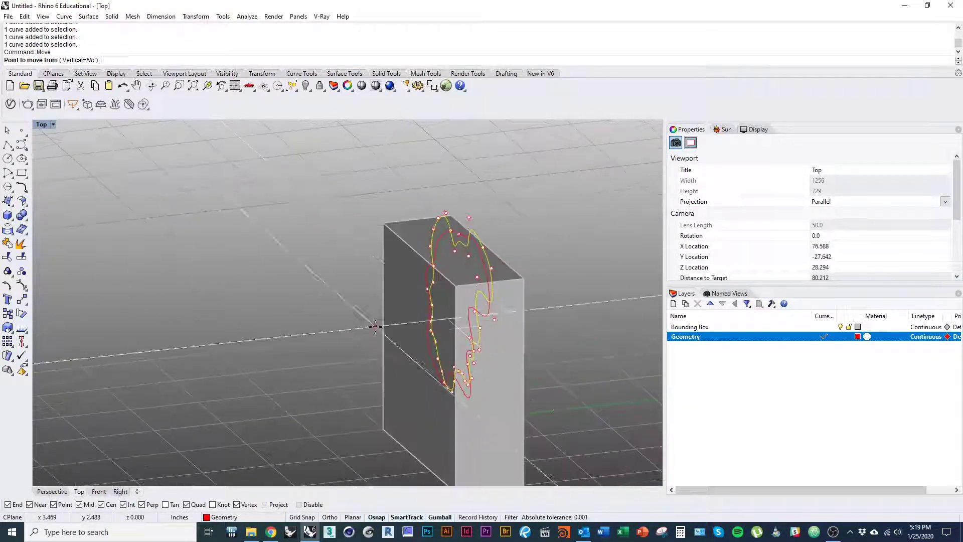
{"action": "key", "text": "Escape"}
Project both closed curves onto the Front view's construction plane, deleting the input curves.
{"action": "left_click", "coordinate": [99, 492]}
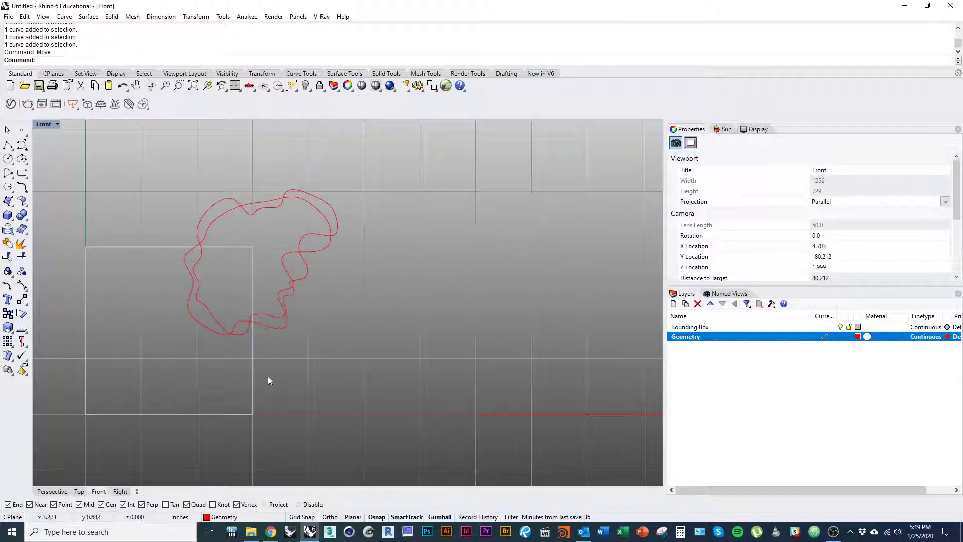
{"action": "scroll", "coordinate": [274, 393], "scroll_direction": "down", "scroll_amount": 3}
{"action": "right_click_drag", "start_coordinate": [274, 393], "coordinate": [260, 408]}
{"action": "scroll", "coordinate": [258, 405], "scroll_direction": "up", "scroll_amount": 4}
{"action": "left_click_drag", "start_coordinate": [311, 399], "coordinate": [259, 326]}
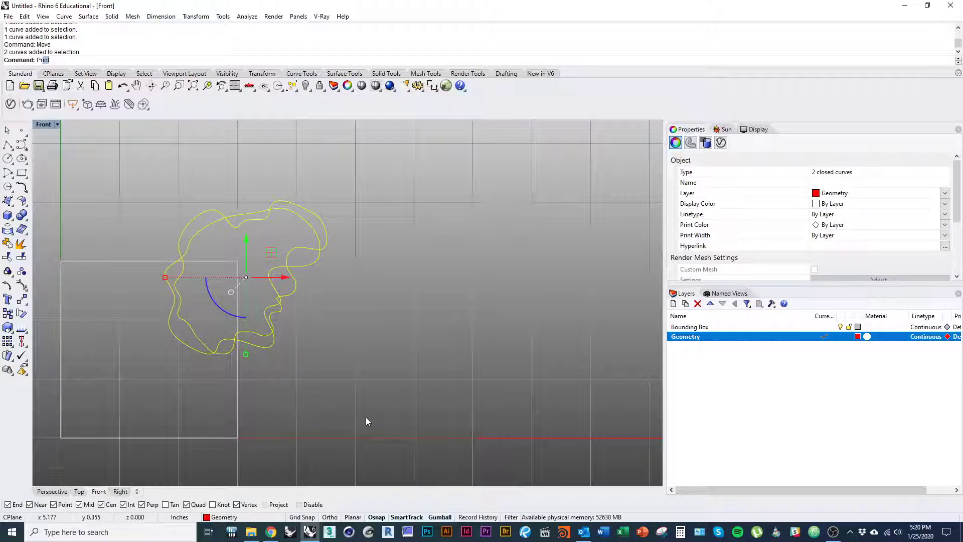
{"action": "type", "text": "ToCPlane"}
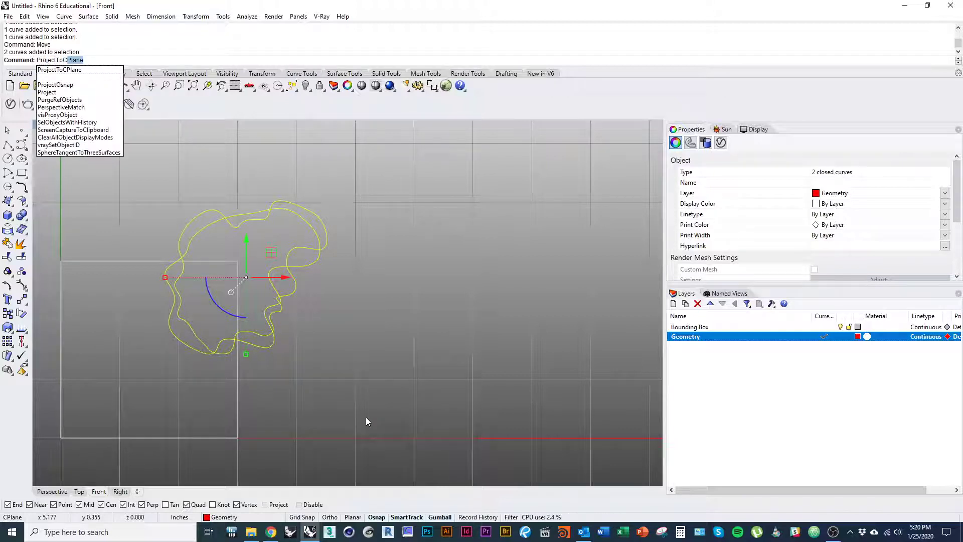
{"action": "key", "text": "Return"}
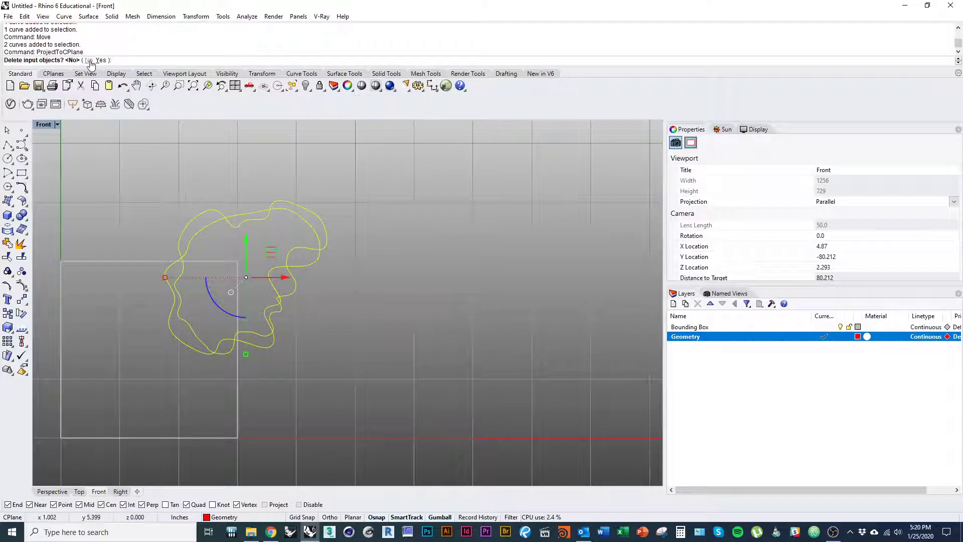
{"action": "left_click", "coordinate": [185, 172]}
{"action": "right_click_drag", "start_coordinate": [341, 229], "coordinate": [272, 303], "text": "ctrl+shift"}
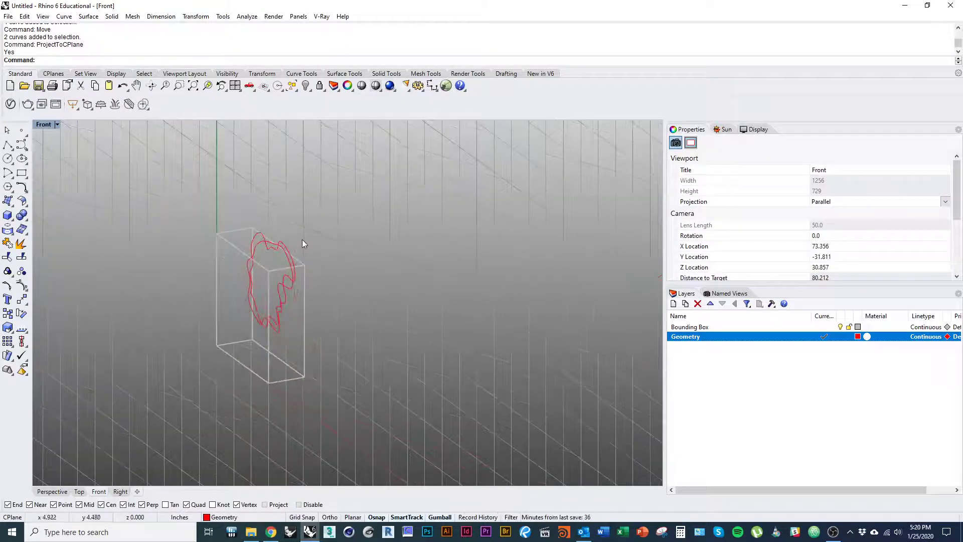
Move the interpolated curve from the front to the back corner of the bounding box's short top edge.
{"action": "left_click", "coordinate": [79, 492]}
{"action": "left_click", "coordinate": [457, 276]}
{"action": "right_click_drag", "start_coordinate": [447, 276], "coordinate": [422, 314]}
{"action": "type", "text": "m"}
{"action": "key", "text": "Return"}
{"action": "left_click", "coordinate": [383, 303]}
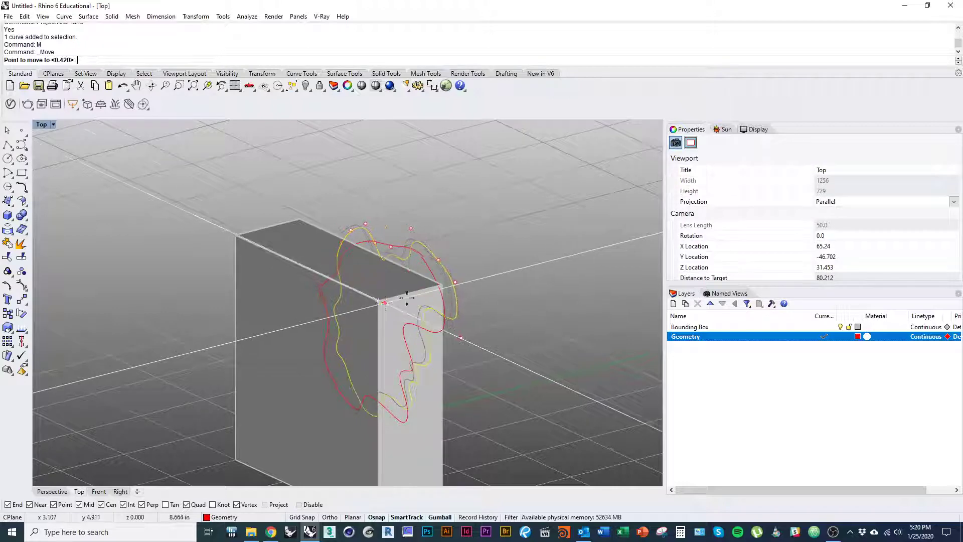
{"action": "left_click", "coordinate": [449, 287]}
{"action": "scroll", "coordinate": [475, 371], "scroll_direction": "down", "scroll_amount": 4}
{"action": "key", "text": "Escape"}
{"action": "key", "text": "Escape"}
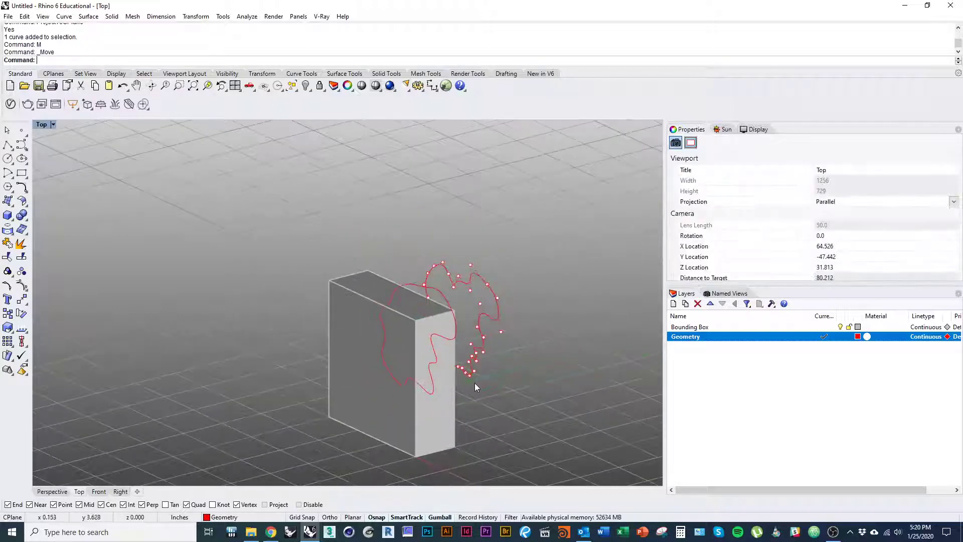
Preview a Normal-style Loft between the two closed curves without simplifying the cross-section curves.
{"action": "right_click_drag", "start_coordinate": [475, 383], "coordinate": [506, 386], "text": "ctrl+shift"}
{"action": "left_click", "coordinate": [427, 336]}
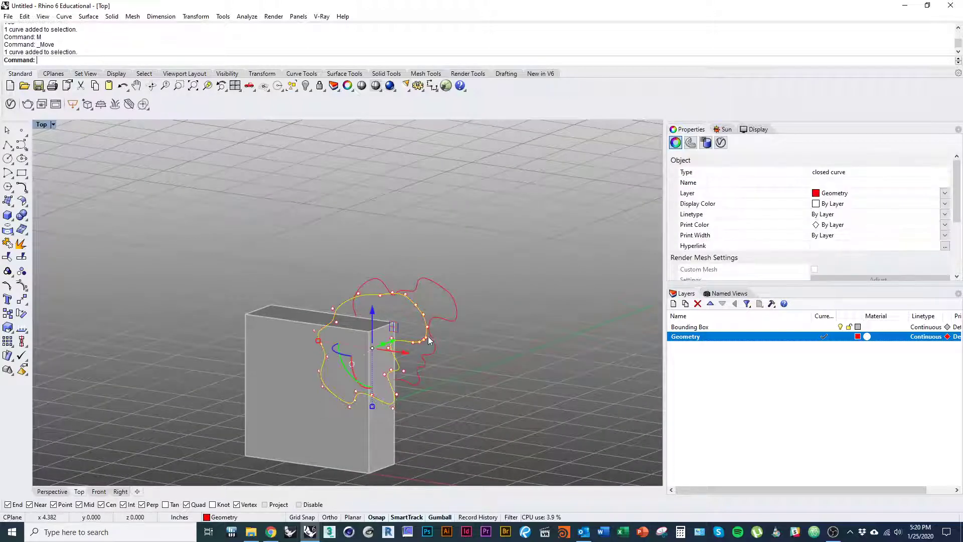
{"action": "left_click", "coordinate": [434, 347]}
{"action": "left_click", "coordinate": [471, 369]}
{"action": "left_click", "coordinate": [428, 342]}
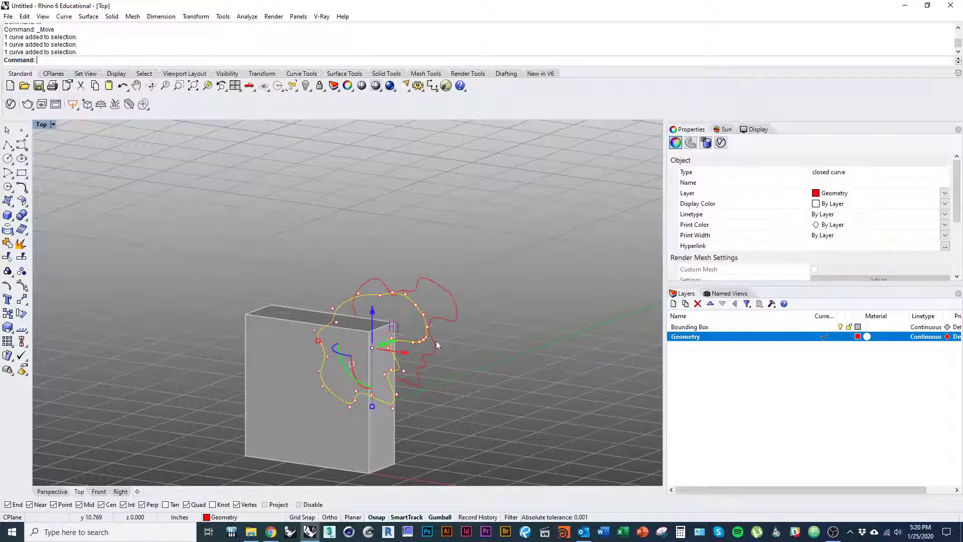
{"action": "left_click", "coordinate": [457, 324], "text": "shift"}
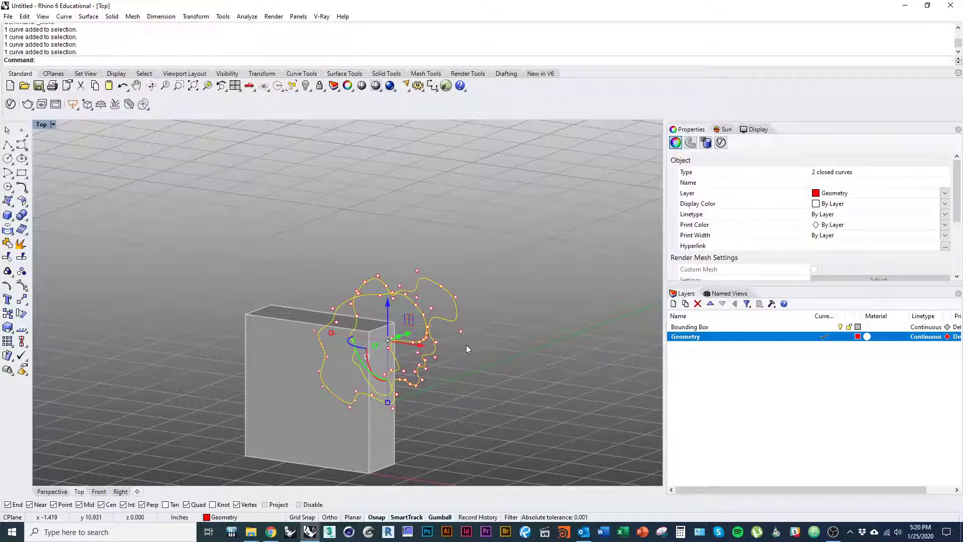
{"action": "type", "text": "loft"}
{"action": "key", "text": "Return"}
{"action": "key", "text": "Return"}
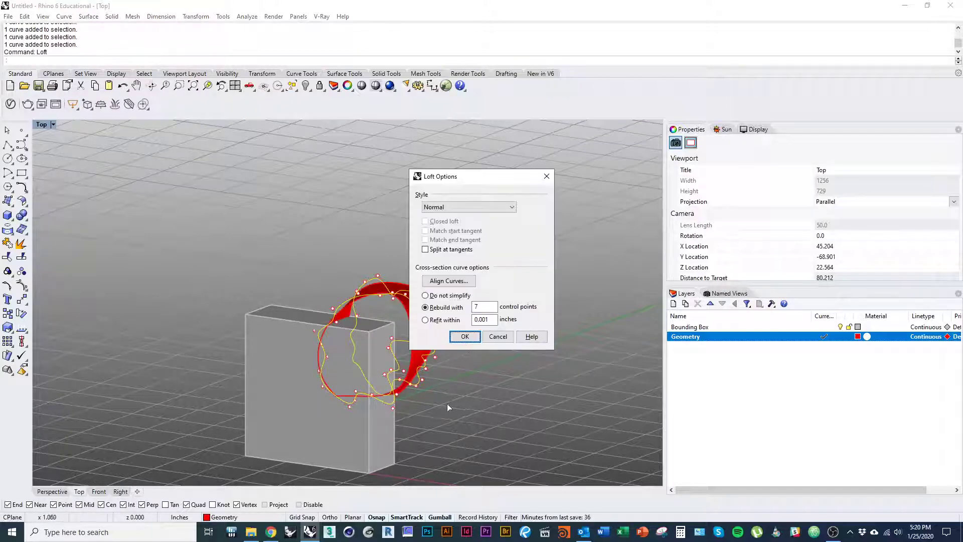
{"action": "scroll", "coordinate": [448, 408], "scroll_direction": "up", "scroll_amount": 2}
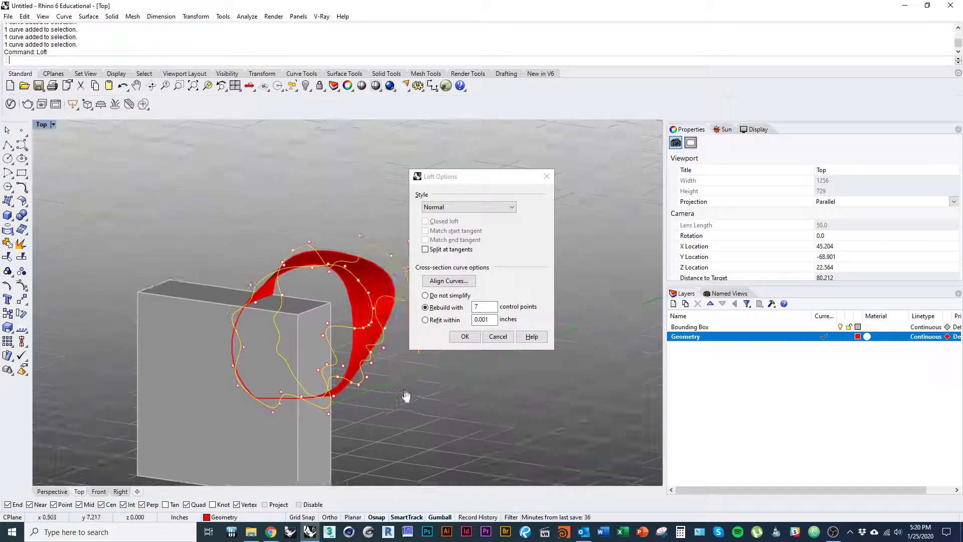
{"action": "left_click", "coordinate": [436, 299]}
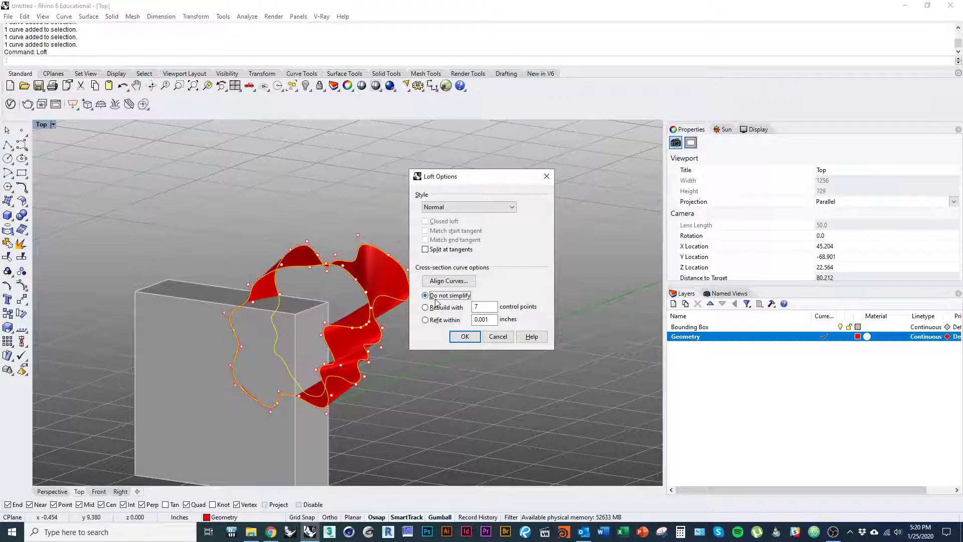
Examine the loft preview's surface from several angles, including near the bounding box corner, and cancel the loft.
{"action": "mouse_move", "coordinate": [337, 284]}
{"action": "right_mouse_down"}
{"action": "mouse_move", "coordinate": [368, 247]}
{"action": "mouse_move", "coordinate": [378, 251]}
{"action": "mouse_move", "coordinate": [349, 278]}
{"action": "right_mouse_up"}
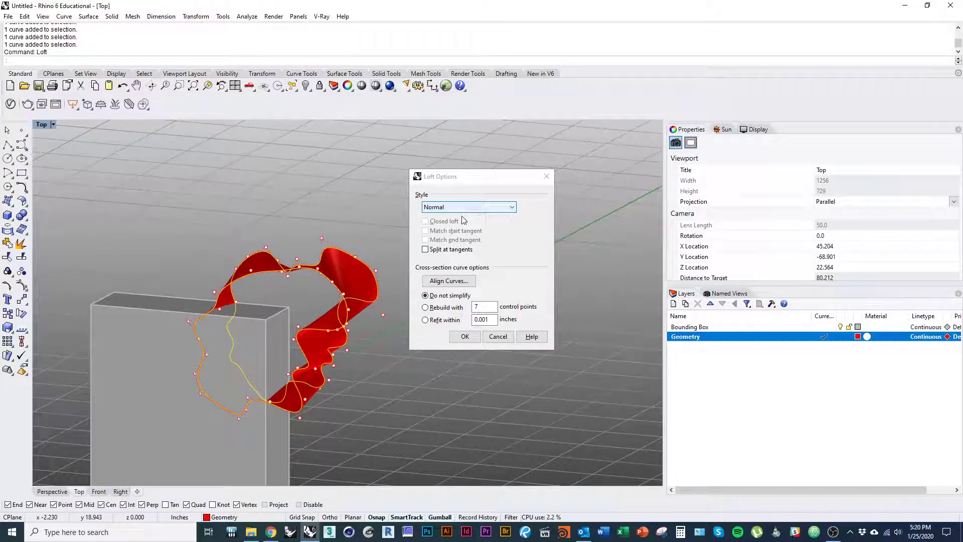
{"action": "scroll", "coordinate": [289, 289], "scroll_direction": "up", "scroll_amount": 6}
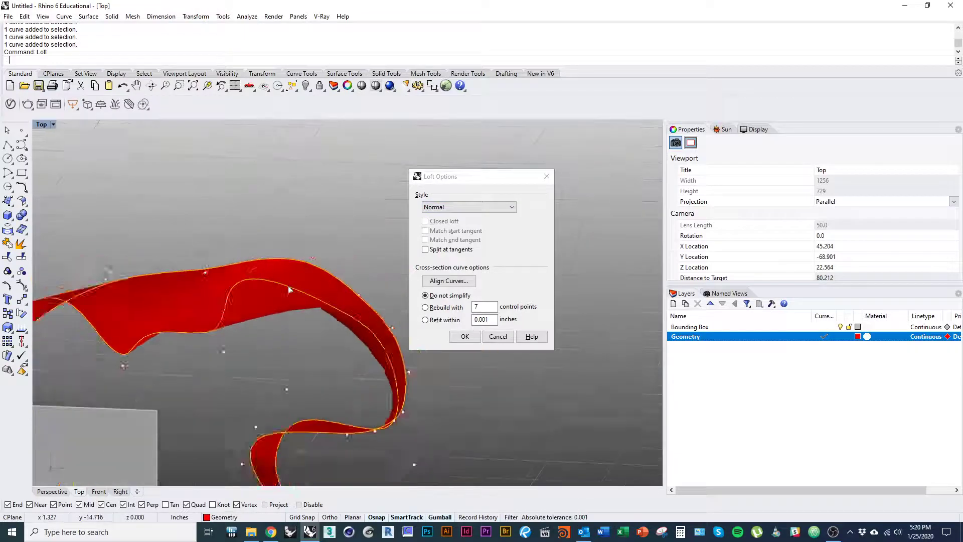
{"action": "scroll", "coordinate": [289, 289], "scroll_direction": "down", "scroll_amount": 10}
{"action": "right_click_drag", "start_coordinate": [288, 289], "coordinate": [278, 309]}
{"action": "right_click_drag", "start_coordinate": [240, 345], "coordinate": [290, 327]}
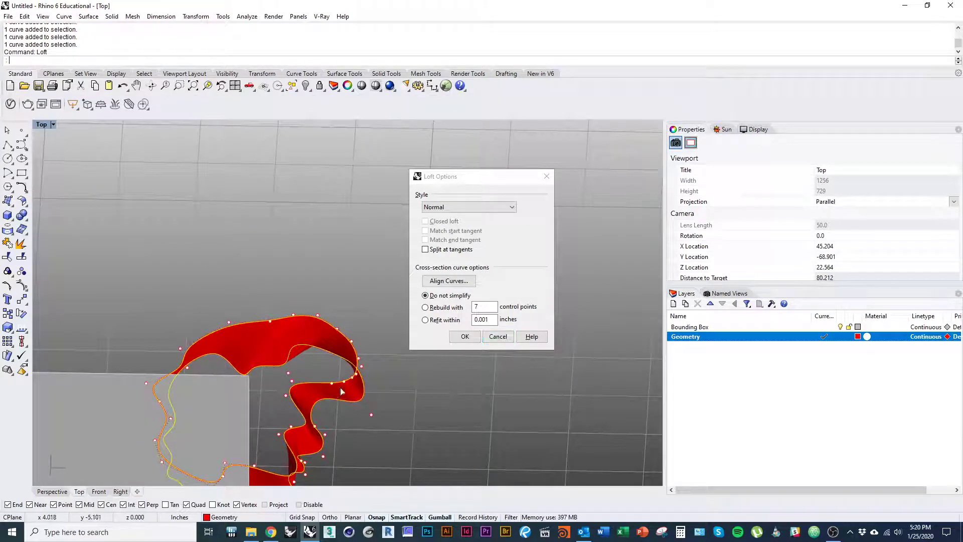
{"action": "right_click_drag", "start_coordinate": [342, 391], "coordinate": [378, 376]}
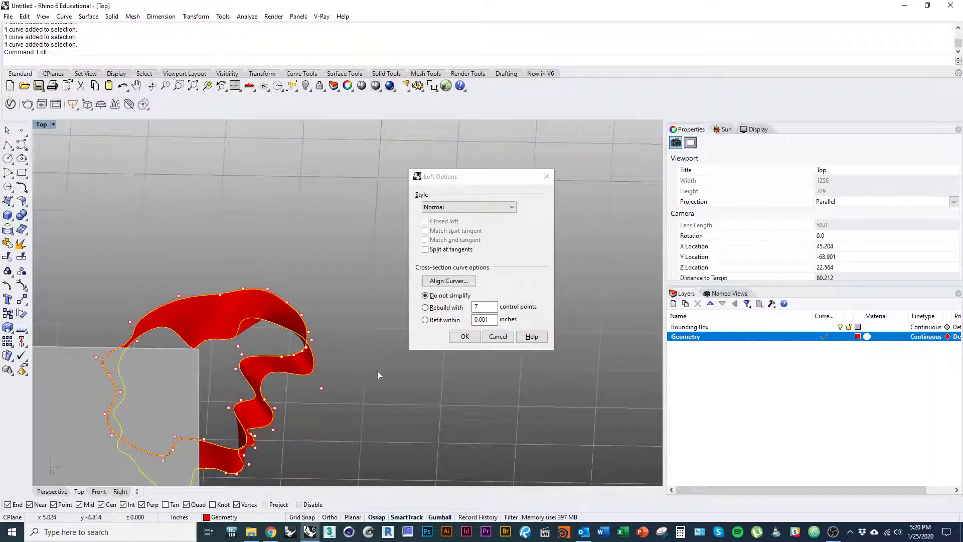
{"action": "left_click", "coordinate": [498, 337]}
{"action": "right_click_drag", "start_coordinate": [498, 335], "coordinate": [344, 384]}
Compare the number and spacing of control points on each of the two closed curves.
{"action": "left_click", "coordinate": [345, 383]}
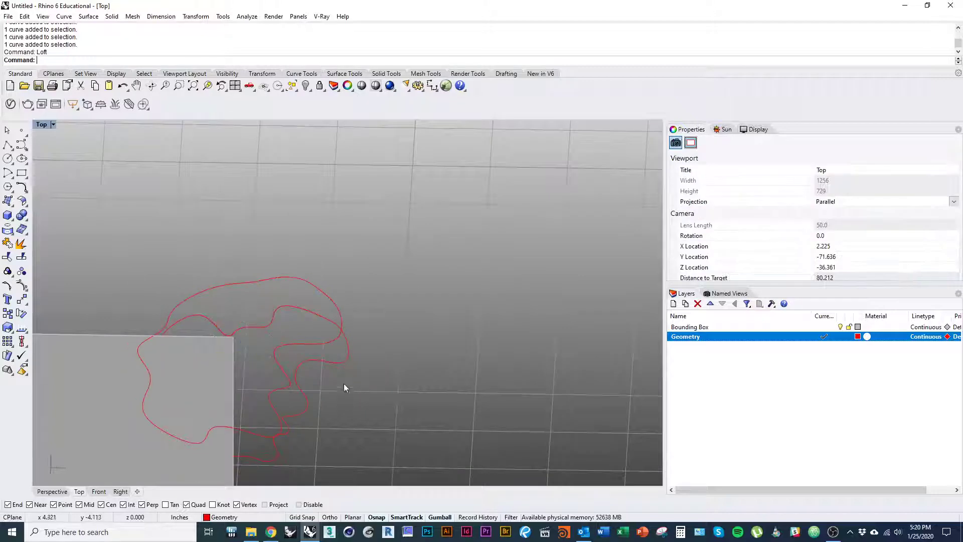
{"action": "left_click", "coordinate": [340, 326]}
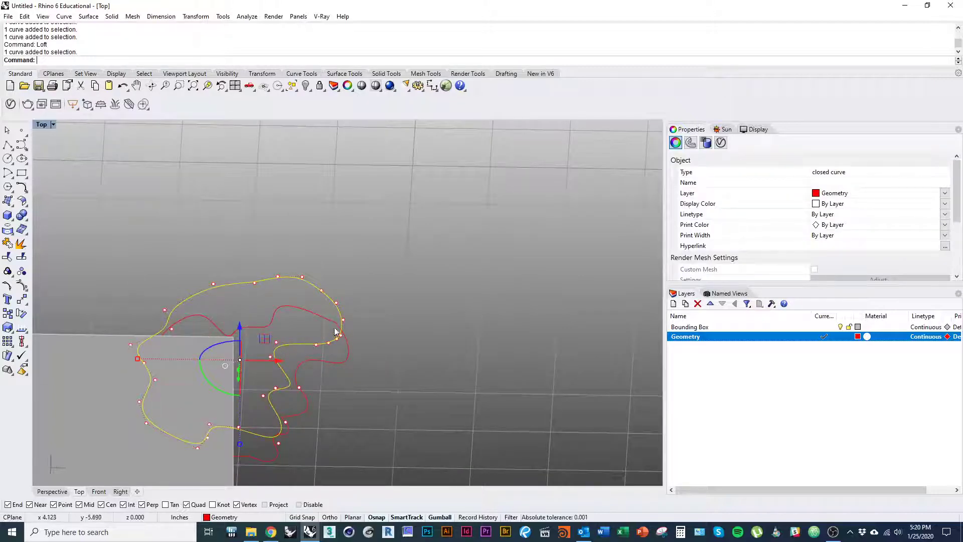
{"action": "left_click", "coordinate": [345, 365]}
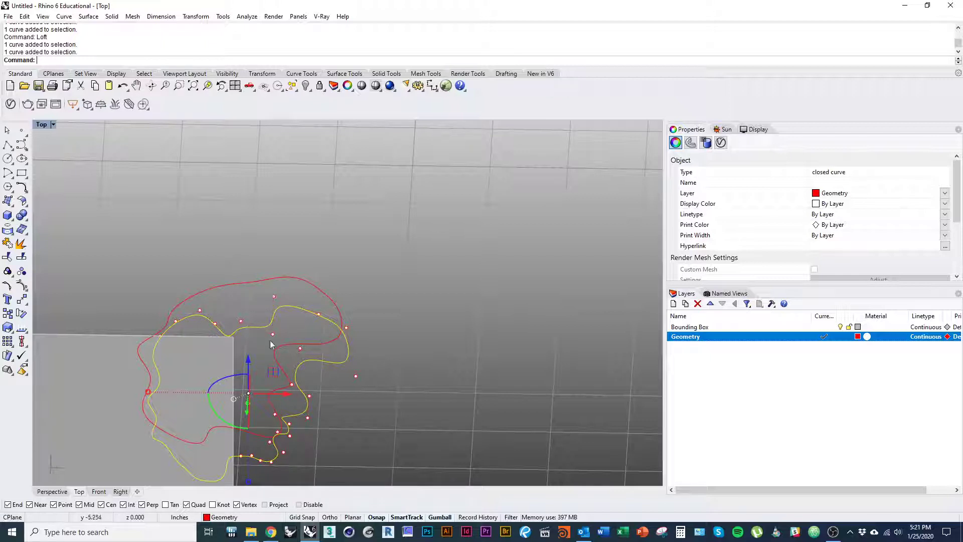
{"action": "left_click", "coordinate": [317, 450]}
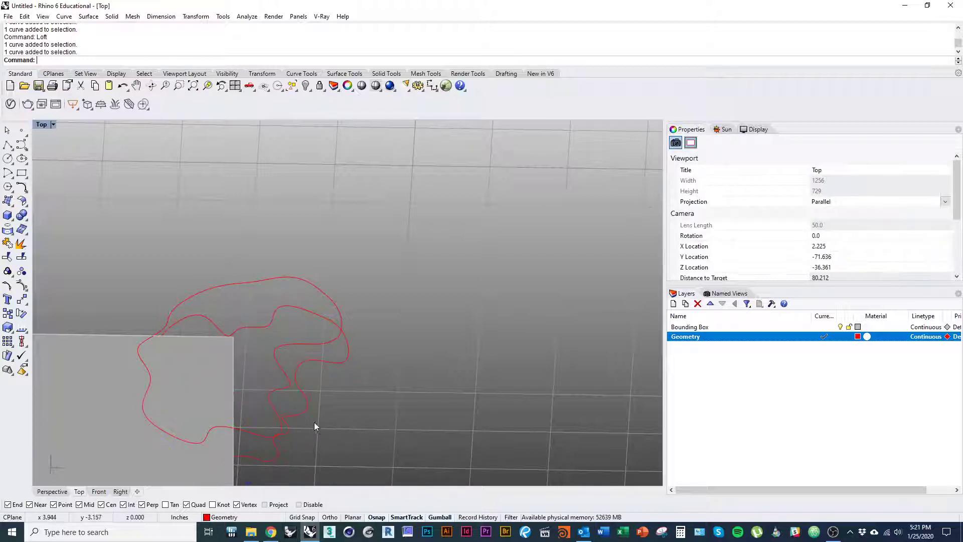
Start rebuilding both closed curves at degree 3 and preview the result with a point count of 20.
{"action": "left_click_drag", "start_coordinate": [365, 425], "coordinate": [299, 334]}
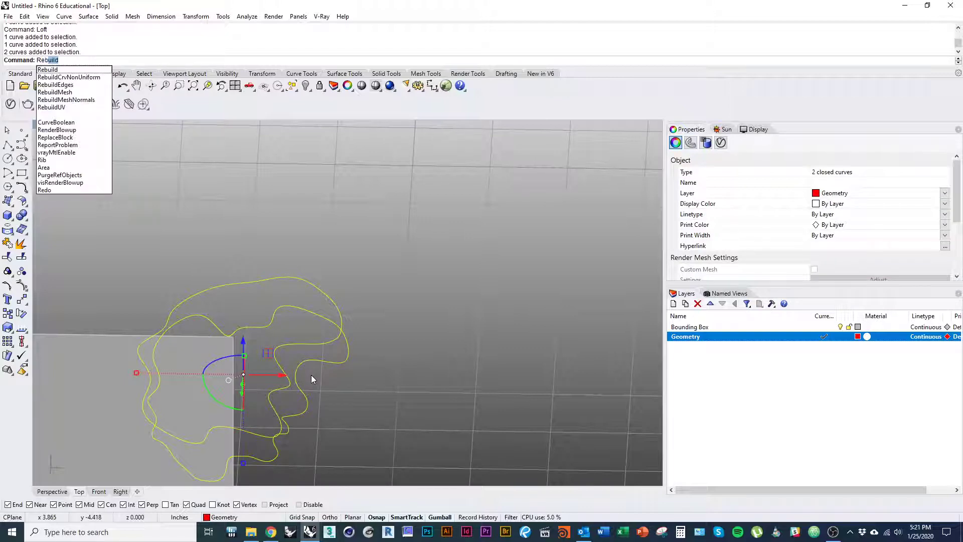
{"action": "key", "text": "Return"}
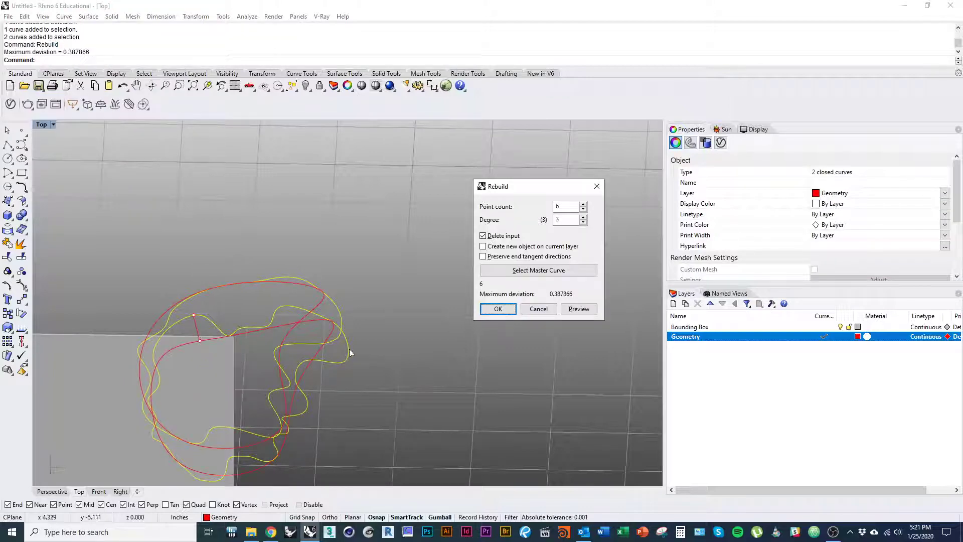
{"action": "right_click_drag", "start_coordinate": [350, 353], "coordinate": [333, 315]}
{"action": "left_click_drag", "start_coordinate": [561, 190], "coordinate": [488, 221]}
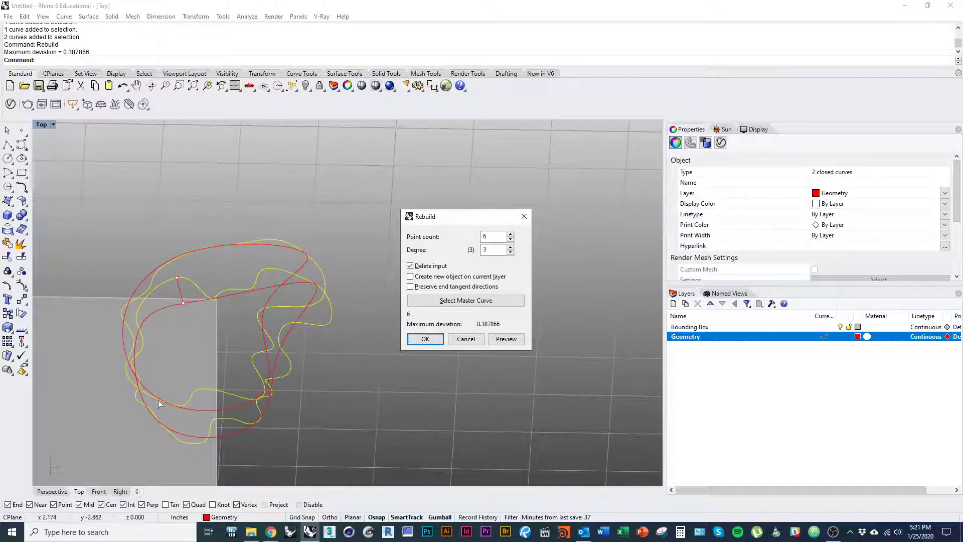
{"action": "left_click_drag", "start_coordinate": [498, 237], "coordinate": [430, 251]}
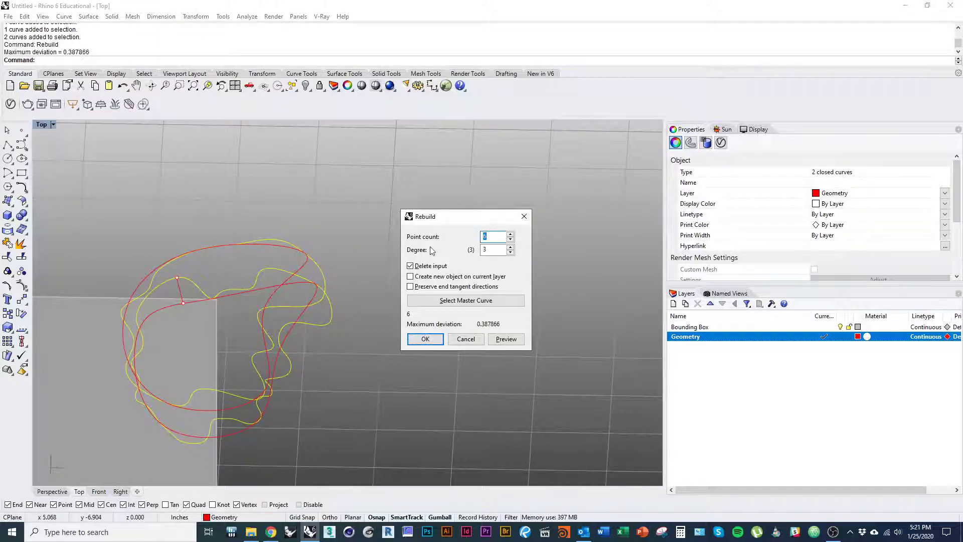
{"action": "type", "text": "2"}
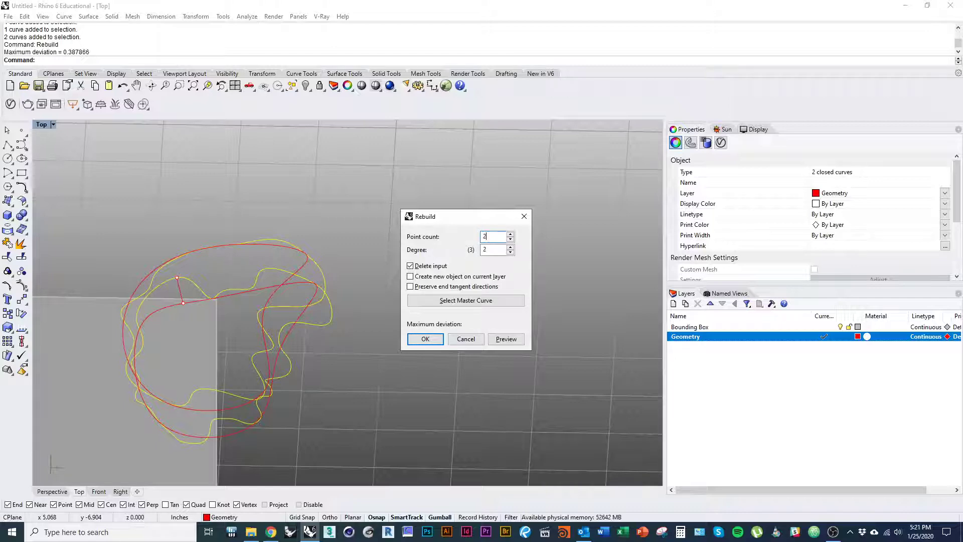
{"action": "type", "text": "0"}
{"action": "left_click", "coordinate": [505, 342]}
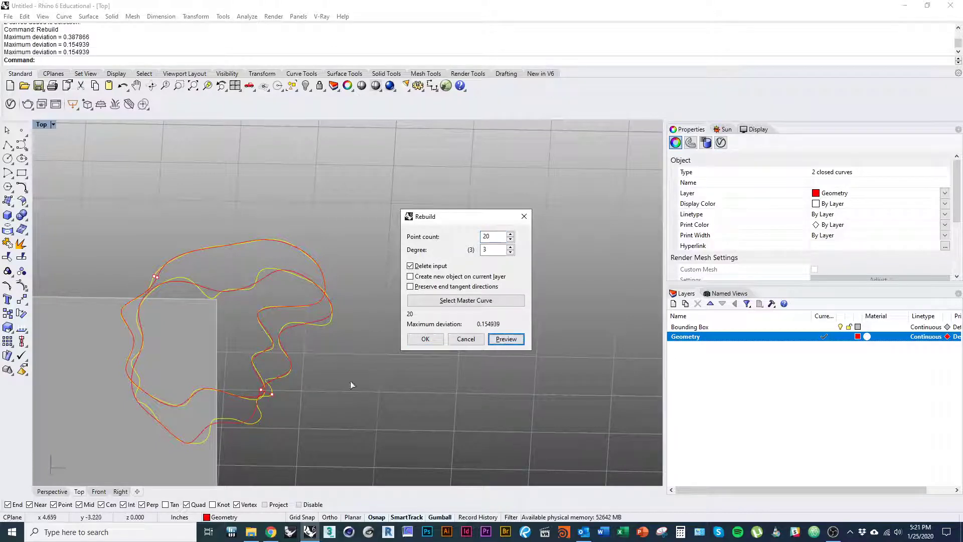
{"action": "right_click_drag", "start_coordinate": [350, 381], "coordinate": [327, 372]}
{"action": "scroll", "coordinate": [254, 330], "scroll_direction": "up", "scroll_amount": 2}
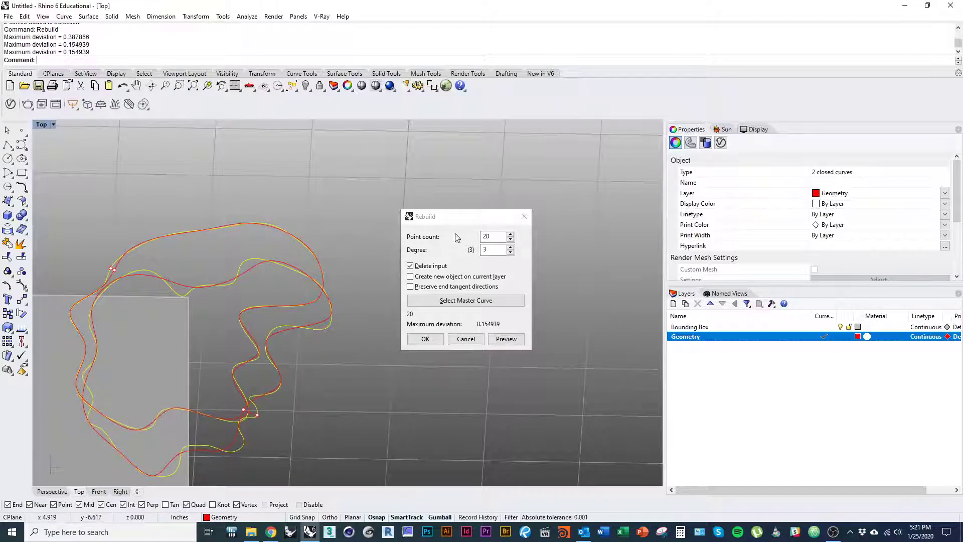
Try a rebuild point count of 30 and compare the preview with the original curves in 3D.
{"action": "left_click_drag", "start_coordinate": [500, 236], "coordinate": [436, 251]}
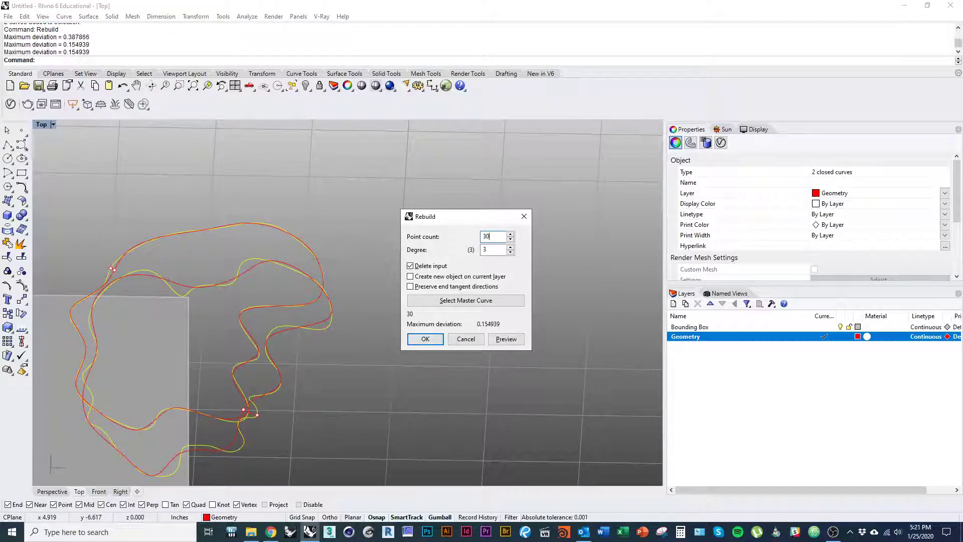
{"action": "right_click_drag", "start_coordinate": [300, 341], "coordinate": [304, 314]}
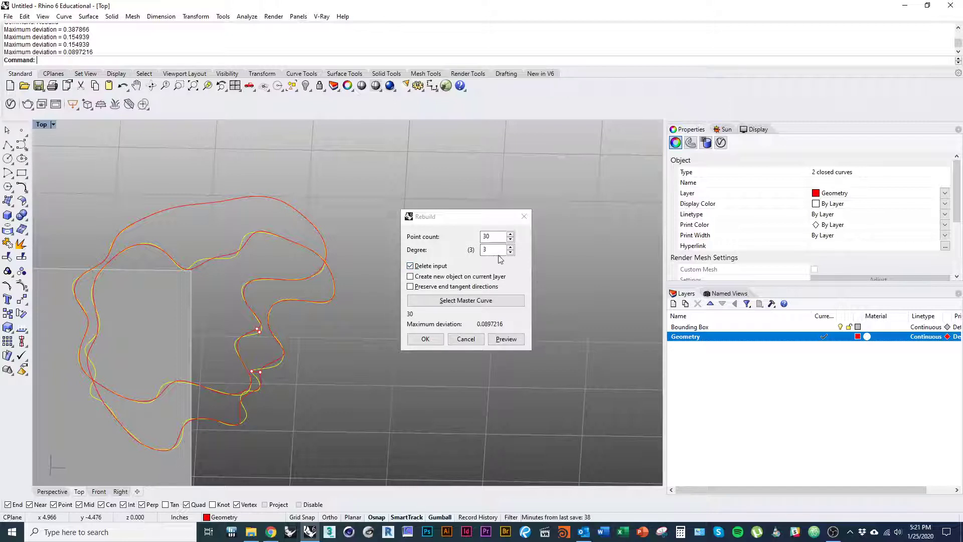
{"action": "mouse_move", "coordinate": [311, 317]}
{"action": "right_mouse_down", "text": "ctrl+shift"}
{"action": "mouse_move", "coordinate": [336, 315]}
{"action": "mouse_move", "coordinate": [323, 314]}
{"action": "right_mouse_up", "text": "ctrl+shift"}
{"action": "right_click_drag", "start_coordinate": [326, 351], "coordinate": [278, 229], "text": "ctrl+shift"}
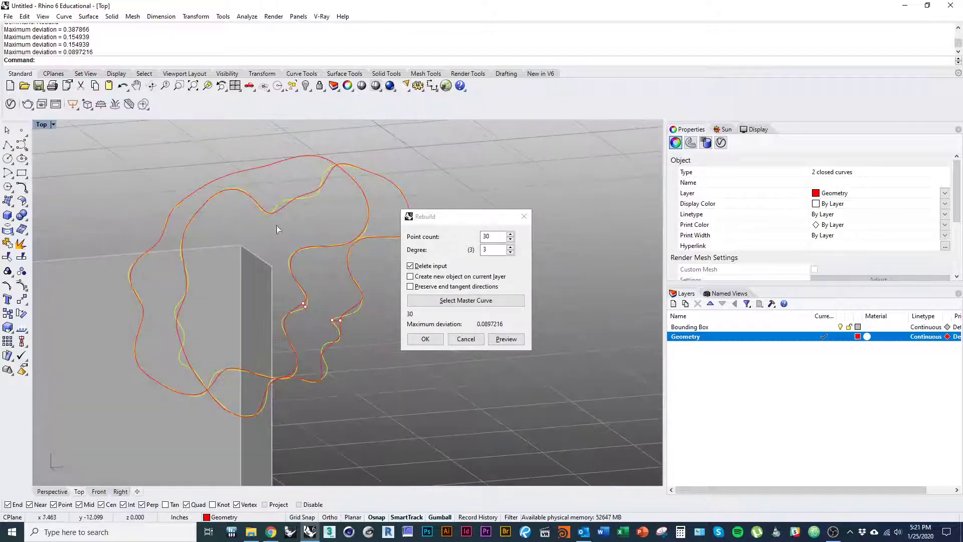
Rebuild both closed curves with 50 points at degree 3, deleting the input curves.
{"action": "left_click", "coordinate": [479, 266]}
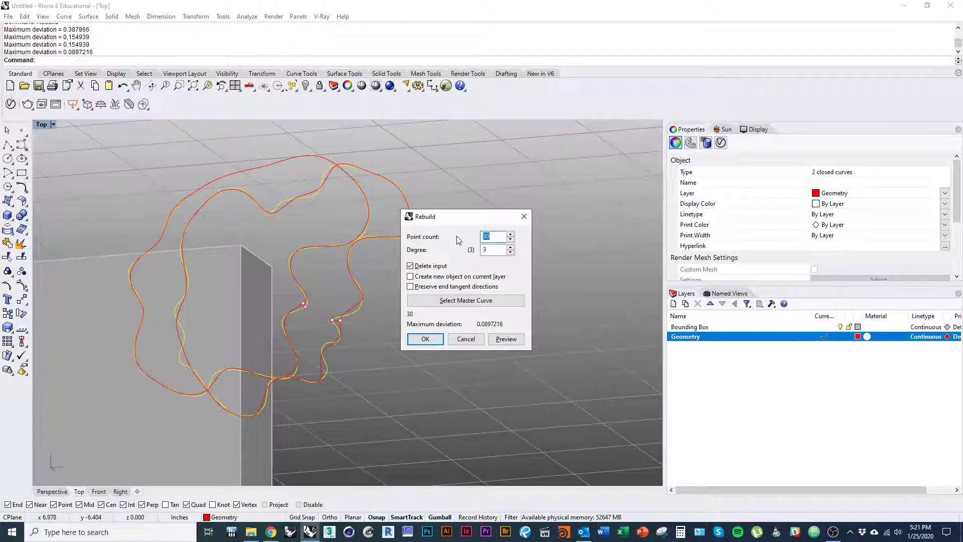
{"action": "type", "text": "50"}
{"action": "left_click", "coordinate": [506, 339]}
{"action": "left_click", "coordinate": [425, 339]}
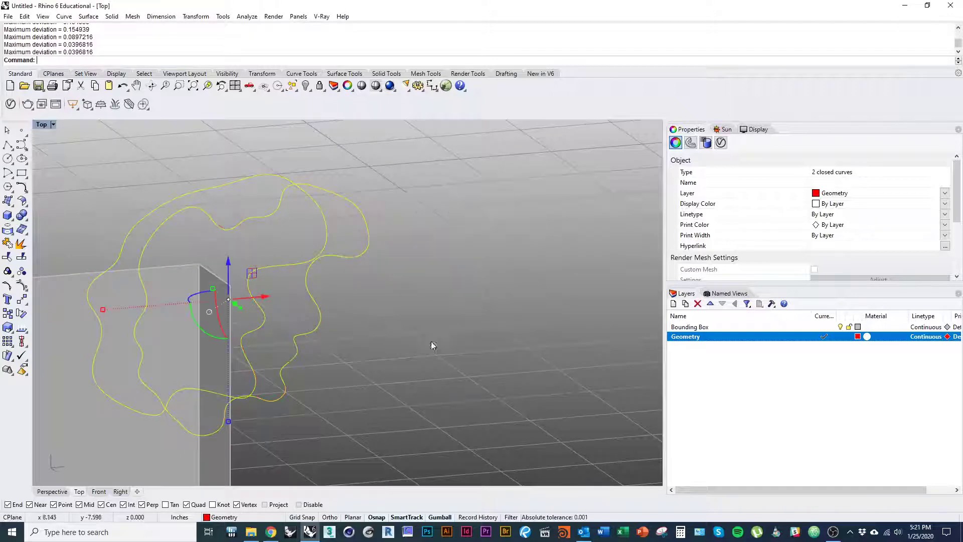
{"action": "left_click", "coordinate": [397, 380]}
Examine the control point distribution on both rebuilt curves, individually and together.
{"action": "left_click_drag", "start_coordinate": [366, 354], "coordinate": [282, 285]}
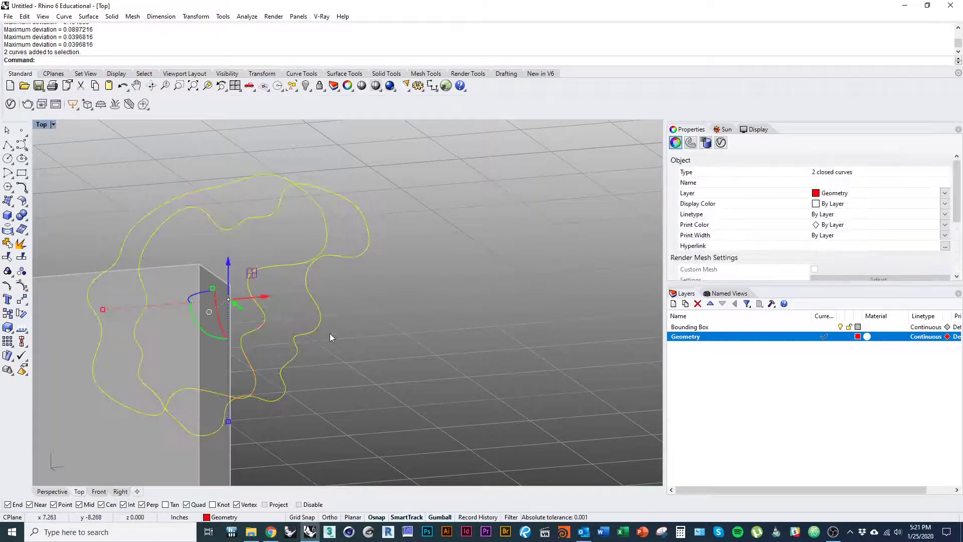
{"action": "left_click", "coordinate": [240, 253]}
{"action": "left_click", "coordinate": [274, 265]}
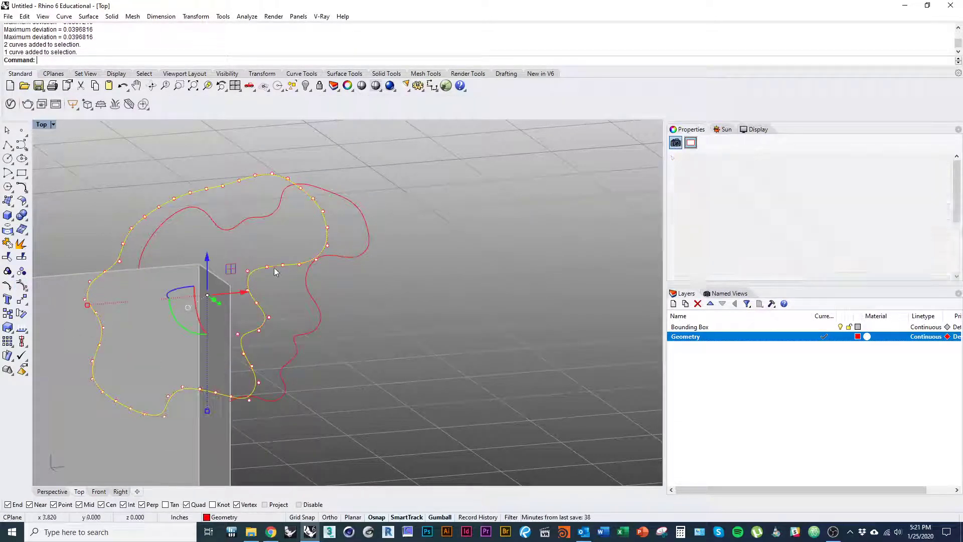
{"action": "left_click", "coordinate": [348, 256], "text": "shift"}
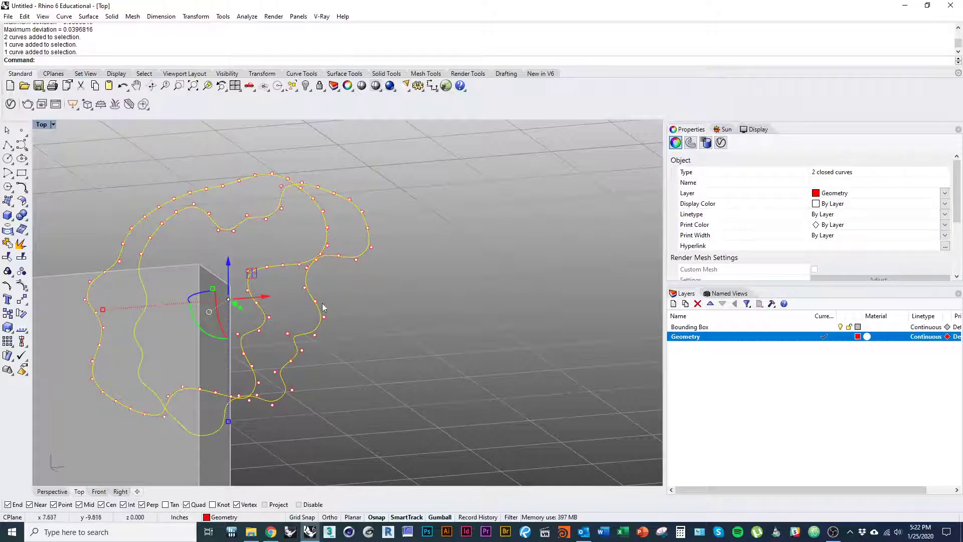
{"action": "left_click", "coordinate": [342, 395]}
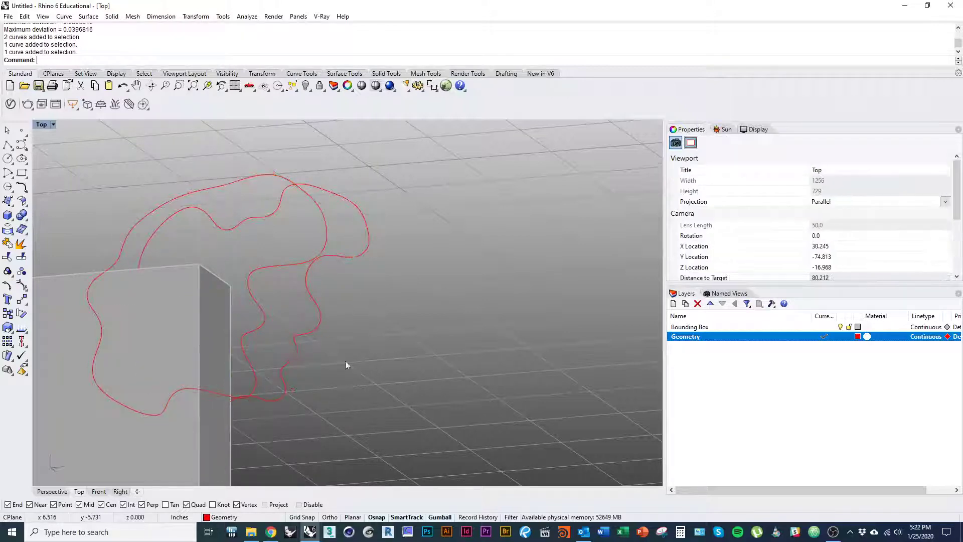
{"action": "left_click", "coordinate": [309, 199]}
{"action": "left_click", "coordinate": [329, 201]}
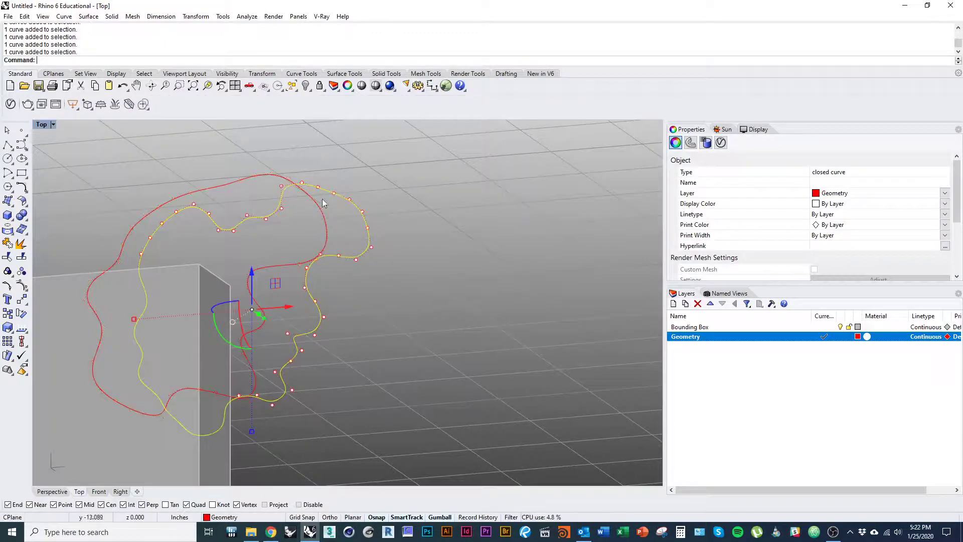
{"action": "left_click", "coordinate": [349, 407]}
Loft between the two rebuilt curves, keeping the seam points as placed, with Normal style and no simplification.
{"action": "left_click_drag", "start_coordinate": [379, 393], "coordinate": [293, 260]}
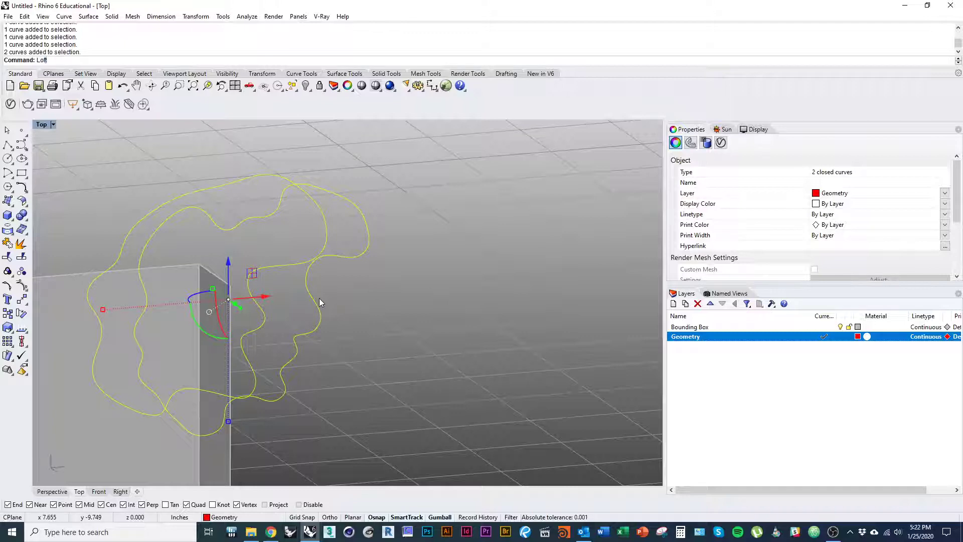
{"action": "key", "text": "Return"}
{"action": "right_click_drag", "start_coordinate": [359, 355], "coordinate": [337, 414]}
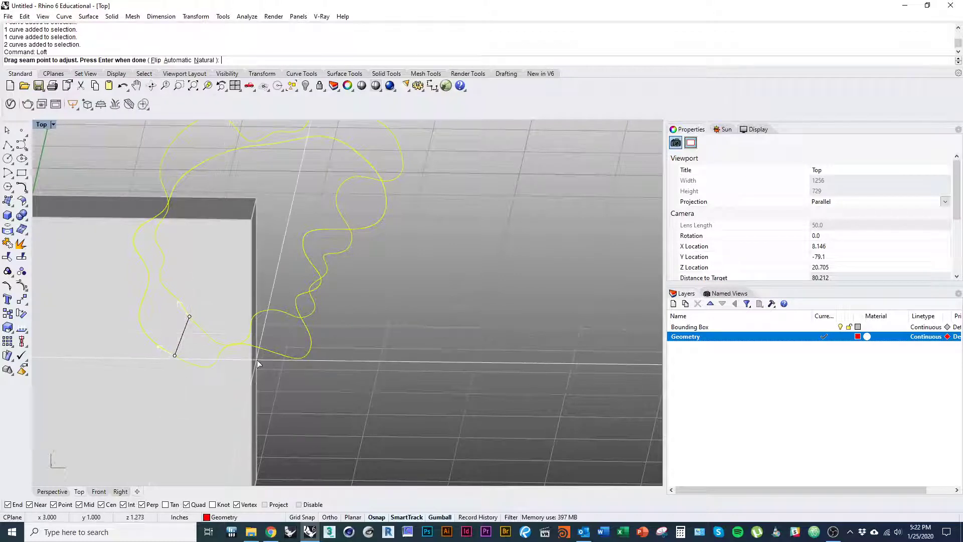
{"action": "key", "text": "Return"}
{"action": "mouse_move", "coordinate": [259, 363]}
{"action": "right_mouse_down"}
{"action": "mouse_move", "coordinate": [343, 366]}
{"action": "mouse_move", "coordinate": [301, 361]}
{"action": "mouse_move", "coordinate": [319, 290]}
{"action": "mouse_move", "coordinate": [301, 280]}
{"action": "mouse_move", "coordinate": [267, 309]}
{"action": "mouse_move", "coordinate": [454, 348]}
{"action": "right_mouse_up"}
{"action": "left_click", "coordinate": [447, 295]}
{"action": "right_click_drag", "start_coordinate": [329, 316], "coordinate": [284, 302]}
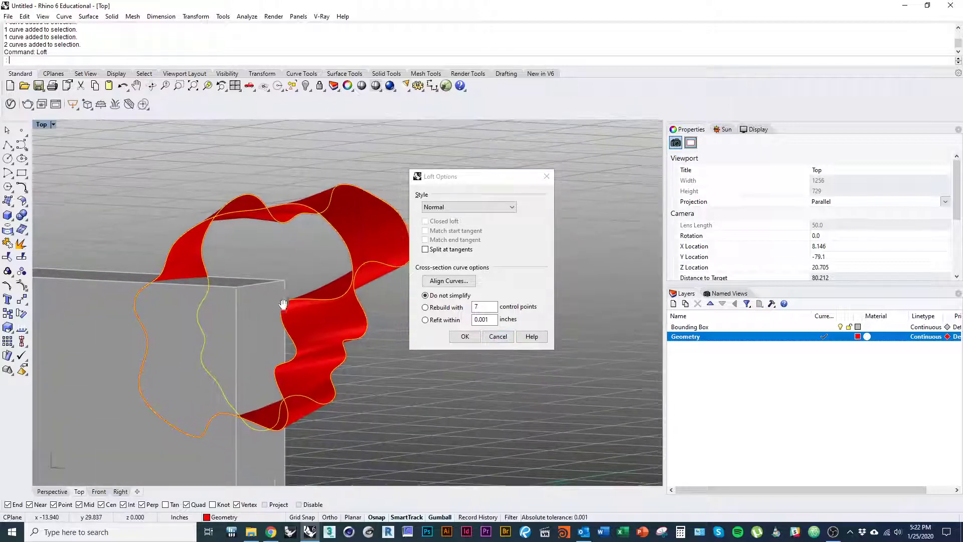
Try reversing the directions of the two closed curves with Align Curves in the loft preview.
{"action": "left_click", "coordinate": [457, 282]}
{"action": "left_click", "coordinate": [171, 421]}
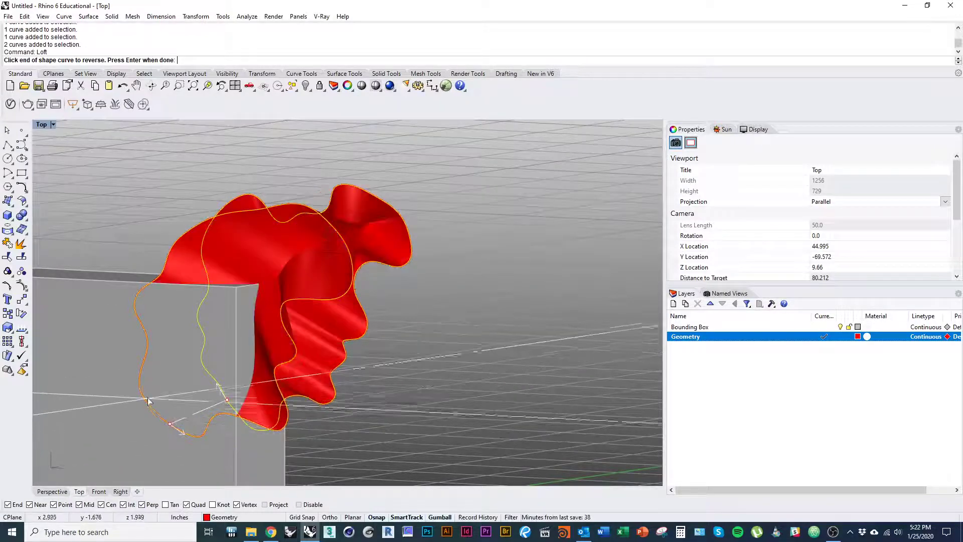
{"action": "right_click_drag", "start_coordinate": [281, 384], "coordinate": [348, 373], "text": "ctrl+shift"}
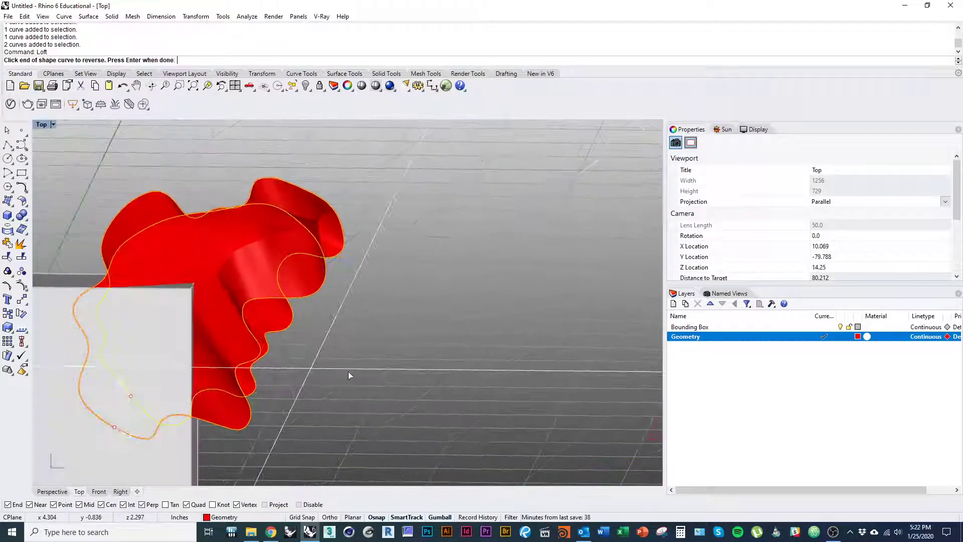
{"action": "left_click", "coordinate": [131, 395]}
{"action": "right_click", "coordinate": [300, 442]}
{"action": "left_click", "coordinate": [509, 340]}
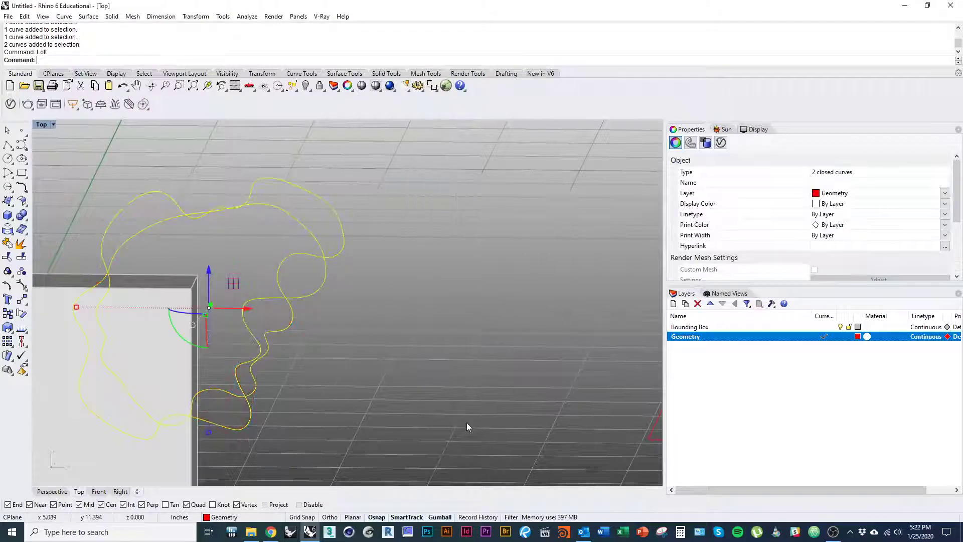
Try lofting the two closed curves with one seam point moved along its curve, using Normal style and no simplification.
{"action": "type", "text": "Loft"}
{"action": "key", "text": "Return"}
{"action": "right_click_drag", "start_coordinate": [425, 436], "coordinate": [449, 360]}
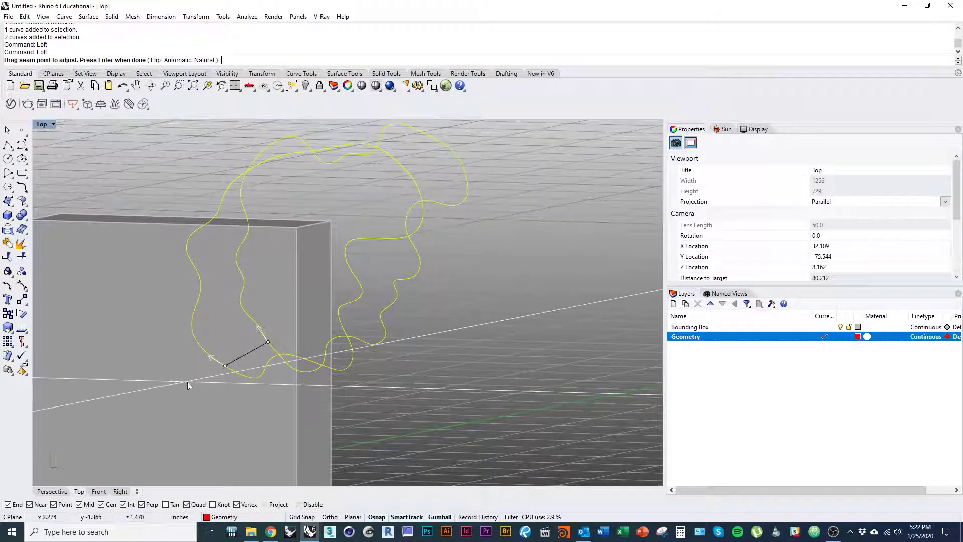
{"action": "left_click_drag", "start_coordinate": [225, 365], "coordinate": [195, 306]}
{"action": "key", "text": "Return"}
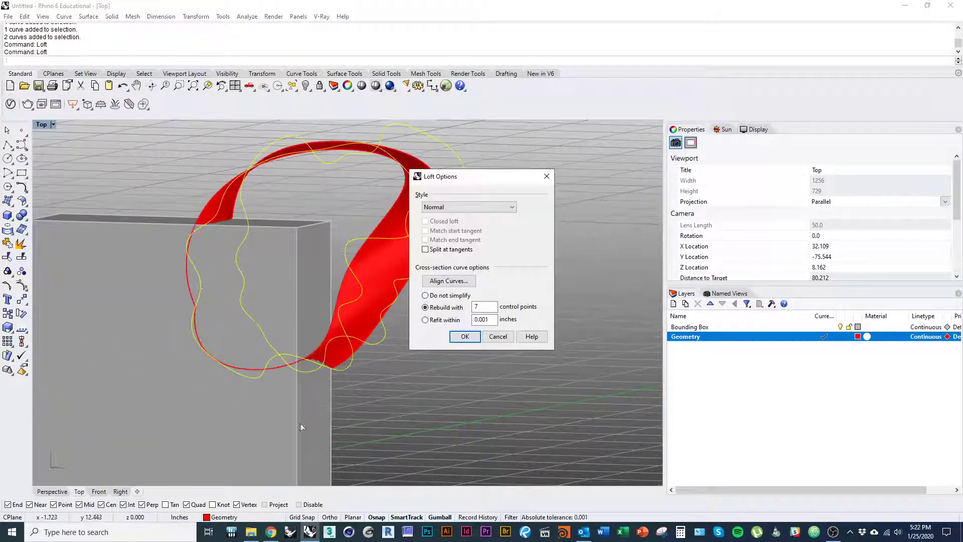
{"action": "right_click_drag", "start_coordinate": [347, 393], "coordinate": [302, 420]}
{"action": "left_click", "coordinate": [456, 297]}
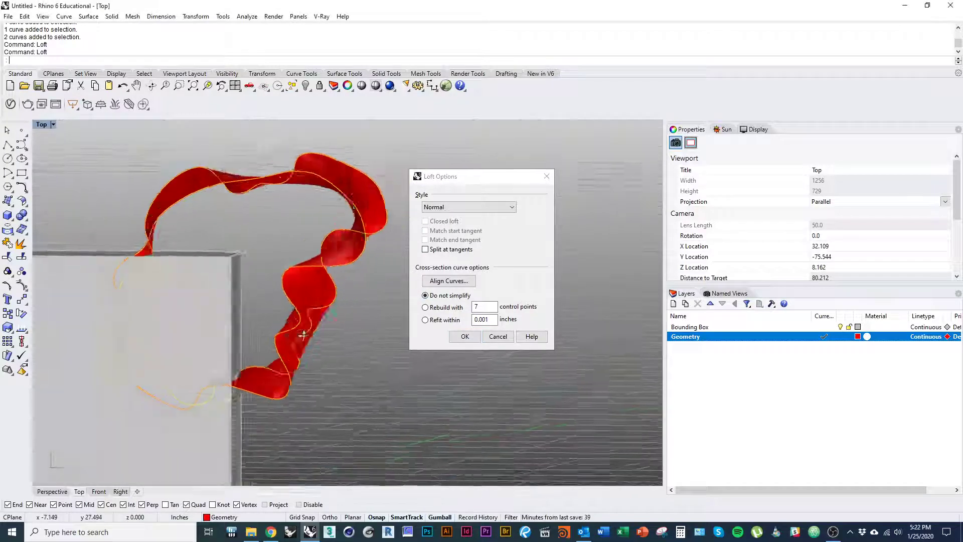
{"action": "right_click_drag", "start_coordinate": [381, 396], "coordinate": [238, 271]}
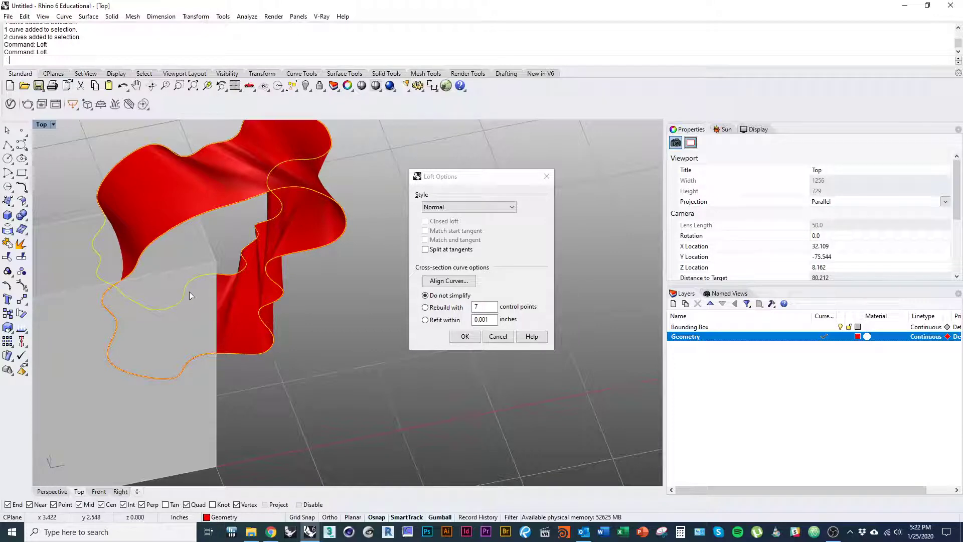
{"action": "right_click_drag", "start_coordinate": [272, 374], "coordinate": [264, 353]}
{"action": "key", "text": "ctrl+z"}
{"action": "left_click", "coordinate": [488, 339]}
Loft the two closed curves with the default seam points, Normal style and Do not simplify.
{"action": "right_click_drag", "start_coordinate": [311, 404], "coordinate": [314, 377]}
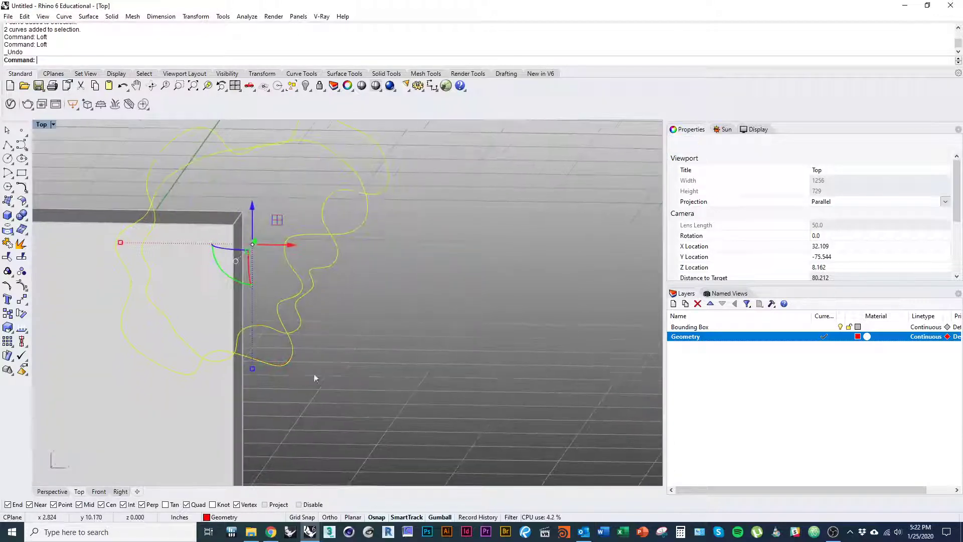
{"action": "right_click", "coordinate": [315, 389]}
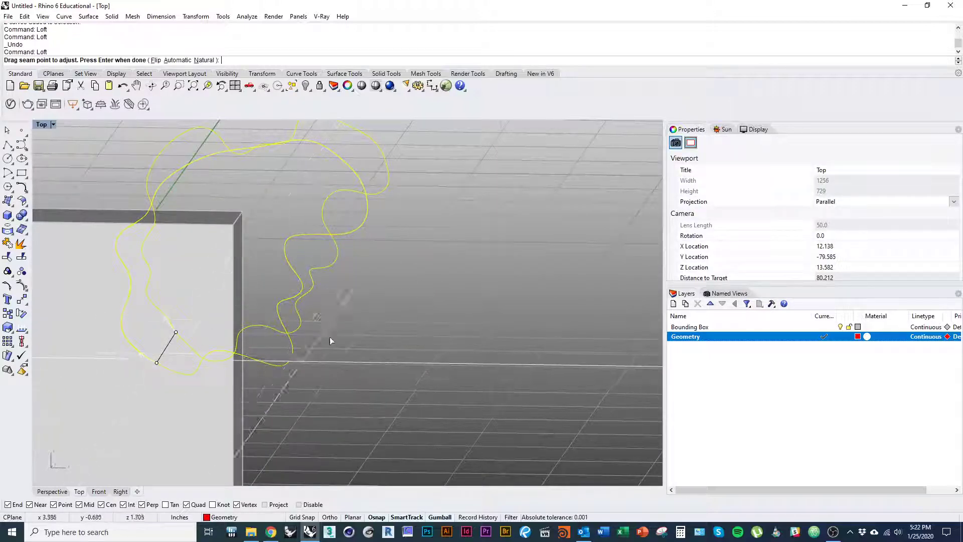
{"action": "mouse_move", "coordinate": [333, 340]}
{"action": "right_mouse_down"}
{"action": "mouse_move", "coordinate": [317, 350]}
{"action": "mouse_move", "coordinate": [365, 389]}
{"action": "mouse_move", "coordinate": [420, 381]}
{"action": "right_mouse_up"}
{"action": "key", "text": "Return"}
{"action": "left_click", "coordinate": [456, 300]}
{"action": "left_click", "coordinate": [465, 336]}
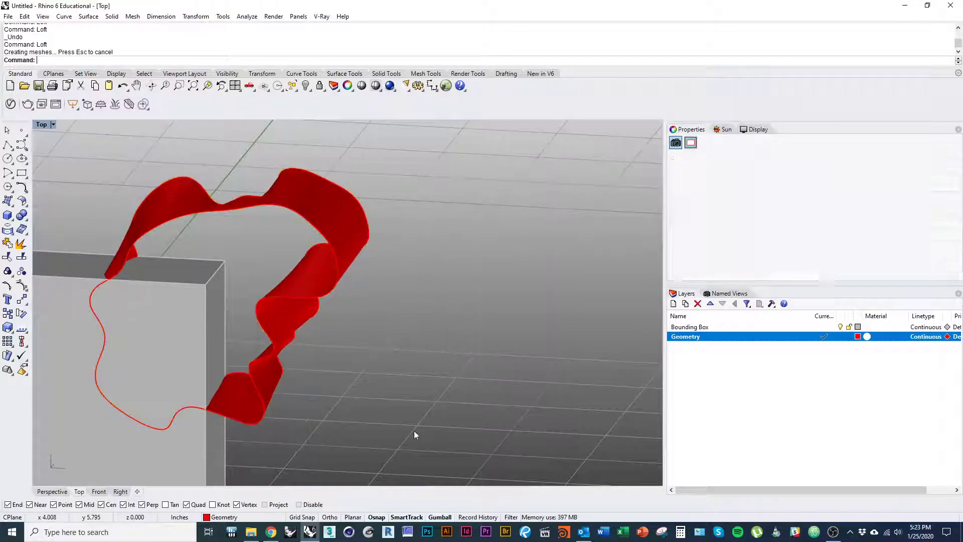
{"action": "right_click_drag", "start_coordinate": [414, 431], "coordinate": [311, 382]}
{"action": "left_click", "coordinate": [289, 378]}
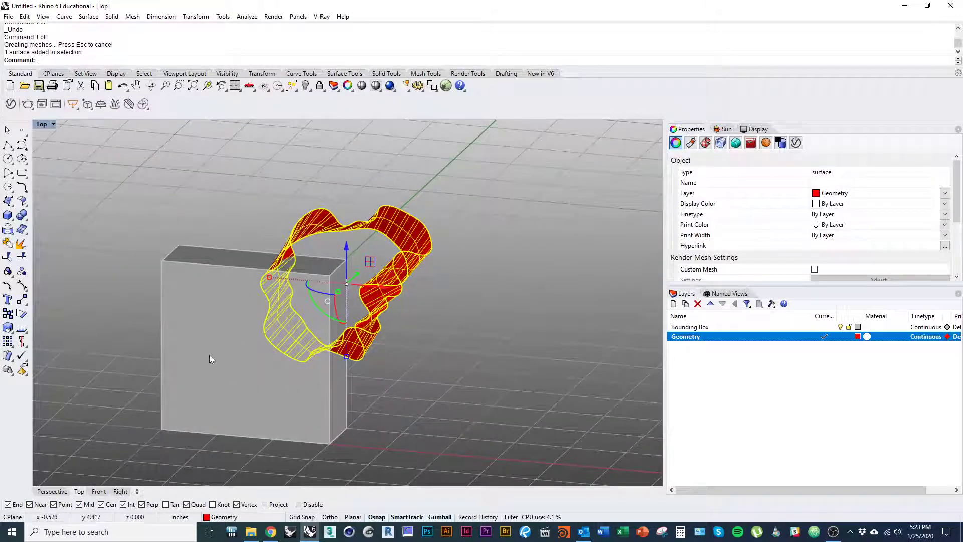
{"action": "left_click", "coordinate": [219, 375]}
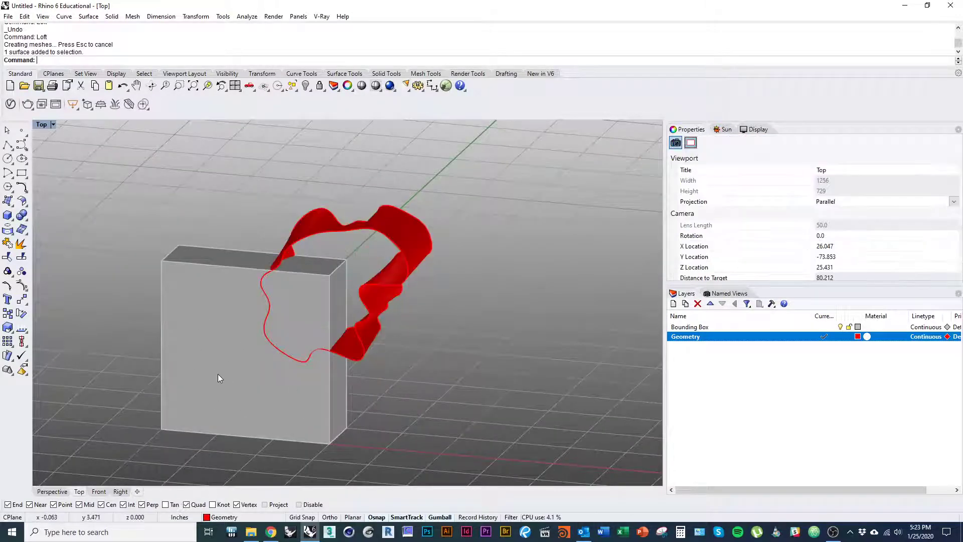
Place a point at the bounding box's volume centroid with VolumeCentroid.
{"action": "left_click", "coordinate": [258, 418]}
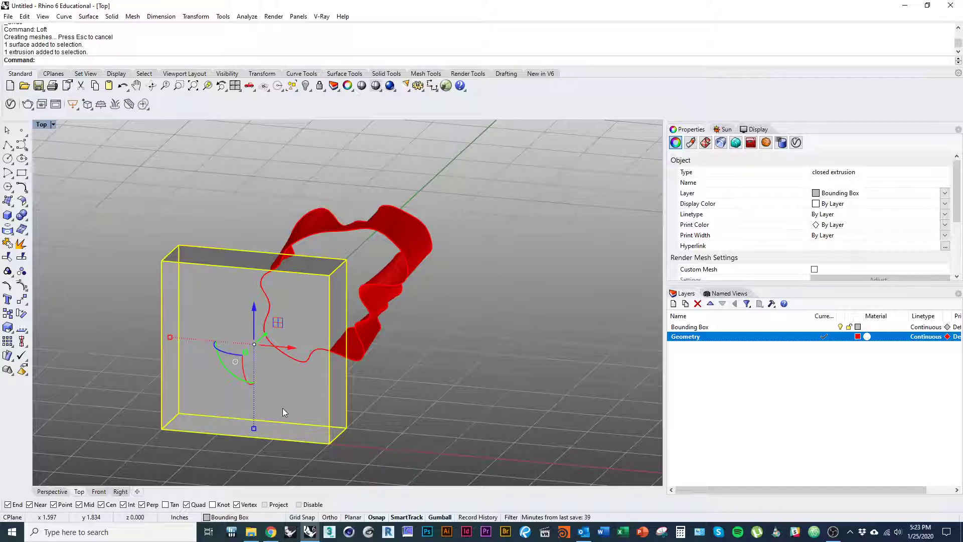
{"action": "type", "text": "Volume"}
{"action": "key", "text": "Down"}
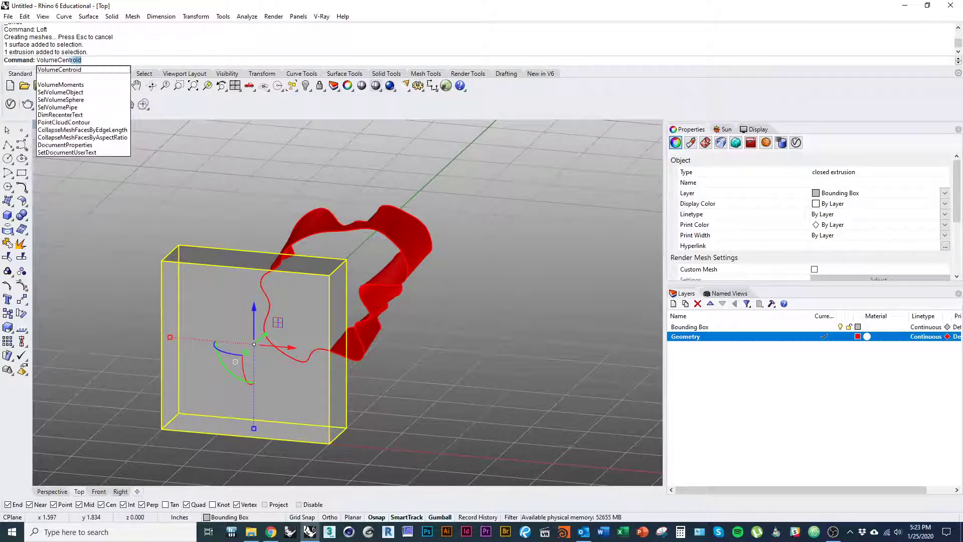
{"action": "key", "text": "Return"}
{"action": "left_click", "coordinate": [155, 208]}
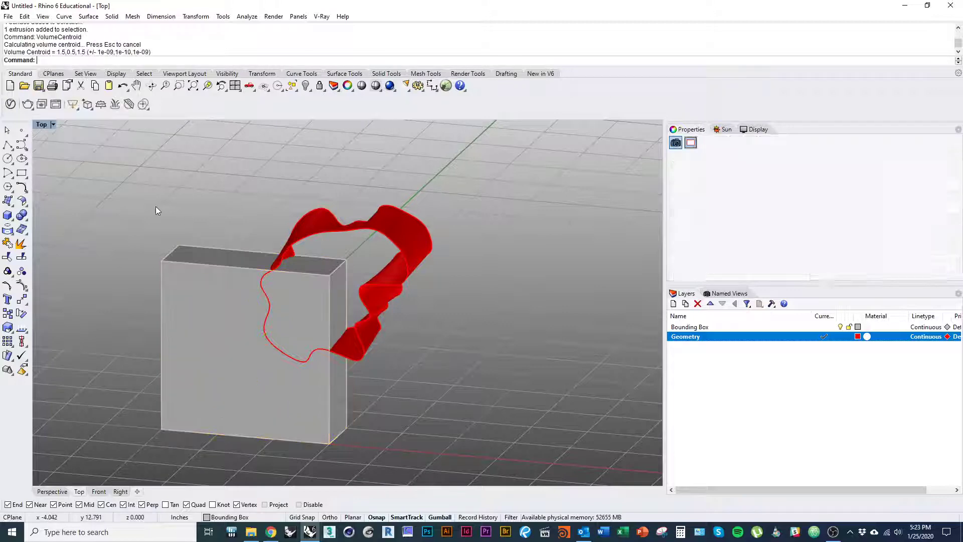
Set the viewport to Wireframe display and pick out the centroid point inside the bounding box.
{"action": "left_click", "coordinate": [53, 125]}
{"action": "left_click", "coordinate": [96, 71]}
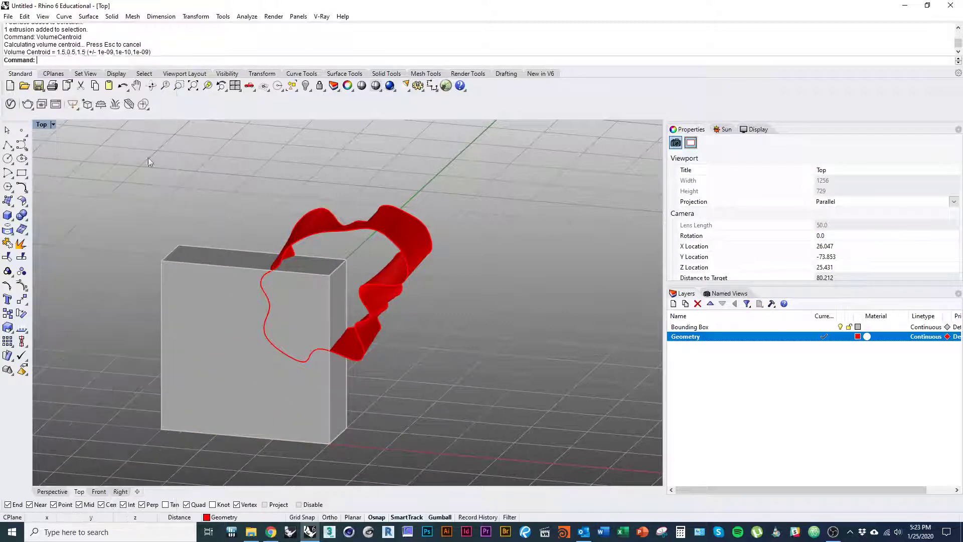
{"action": "left_click", "coordinate": [254, 334]}
{"action": "right_click_drag", "start_coordinate": [255, 341], "coordinate": [265, 360], "text": "ctrl+shift"}
{"action": "scroll", "coordinate": [265, 359], "scroll_direction": "up", "scroll_amount": 3}
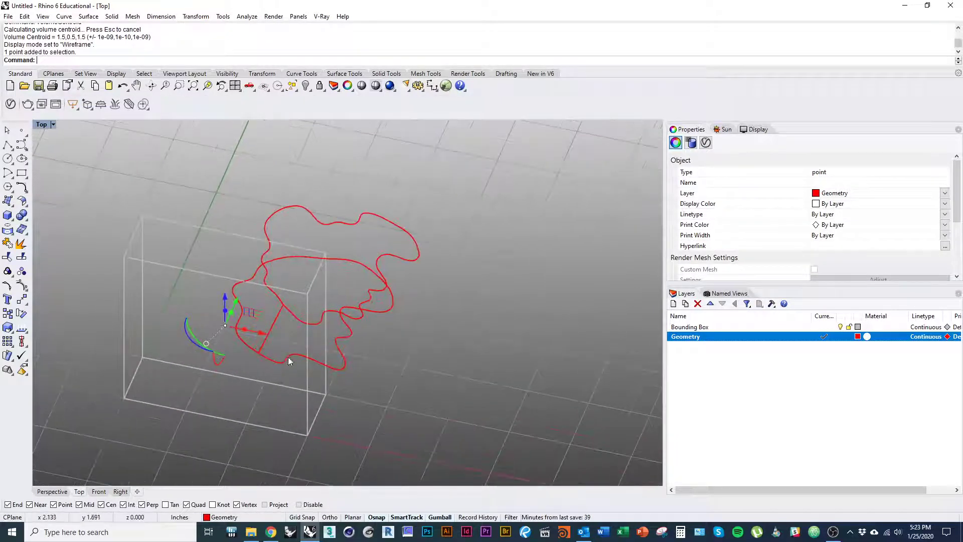
Start Rotate3D on the lofted surface and its two curves, with the axis running from the box's centroid along the Y direction.
{"action": "left_click", "coordinate": [412, 394]}
{"action": "left_click", "coordinate": [342, 318]}
{"action": "right_click_drag", "start_coordinate": [342, 318], "coordinate": [366, 291], "text": "ctrl+shift"}
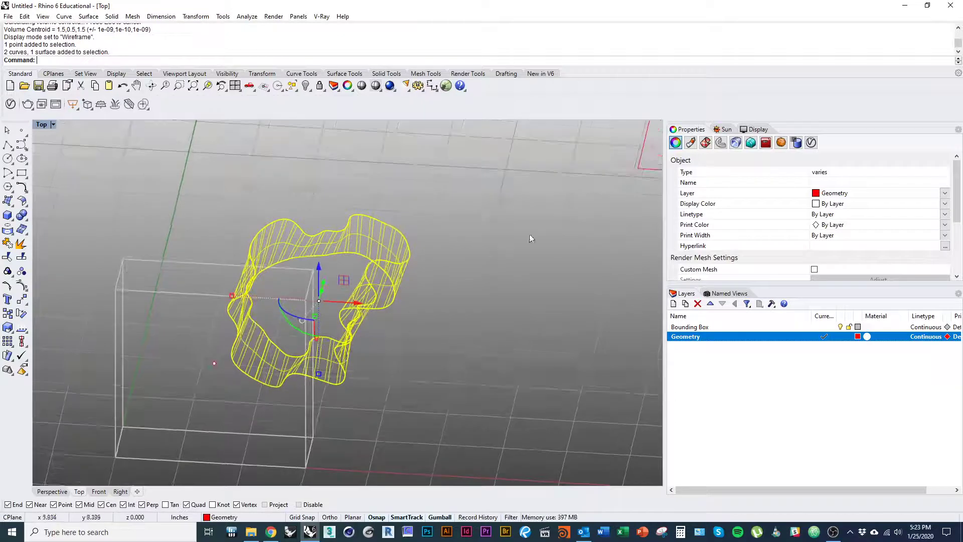
{"action": "right_click_drag", "start_coordinate": [529, 234], "coordinate": [247, 384]}
{"action": "right_click_drag", "start_coordinate": [275, 332], "coordinate": [481, 219]}
{"action": "right_click_drag", "start_coordinate": [246, 386], "coordinate": [284, 358]}
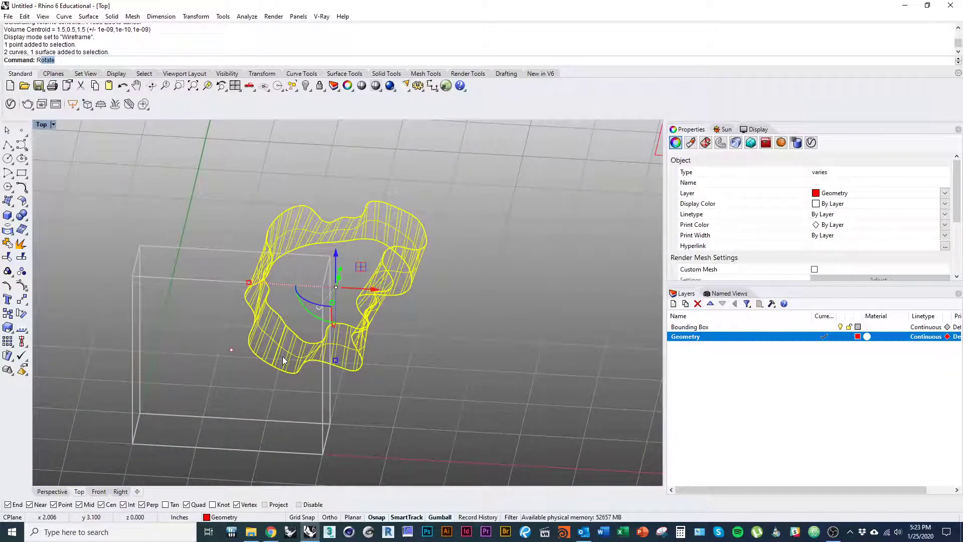
{"action": "type", "text": "otate3d"}
{"action": "key", "text": "Return"}
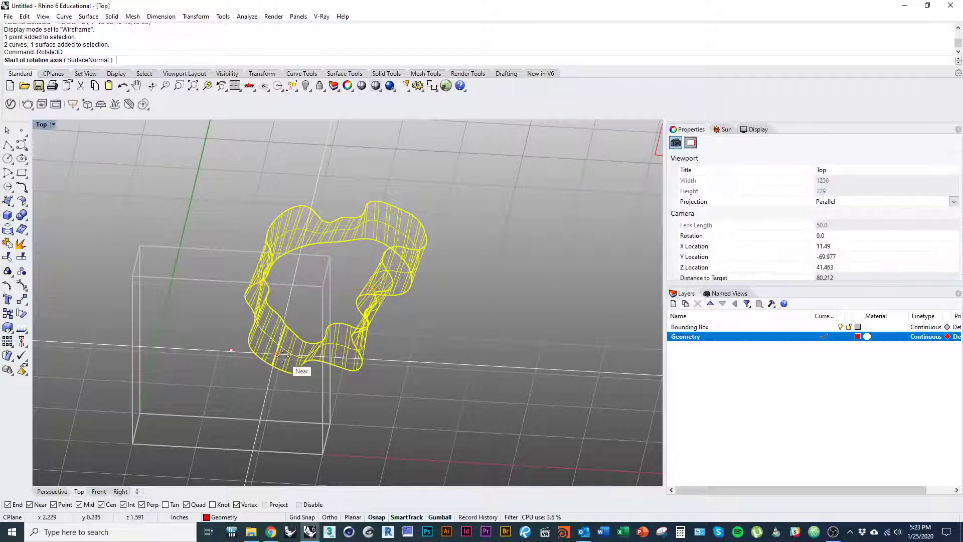
{"action": "left_click", "coordinate": [235, 354]}
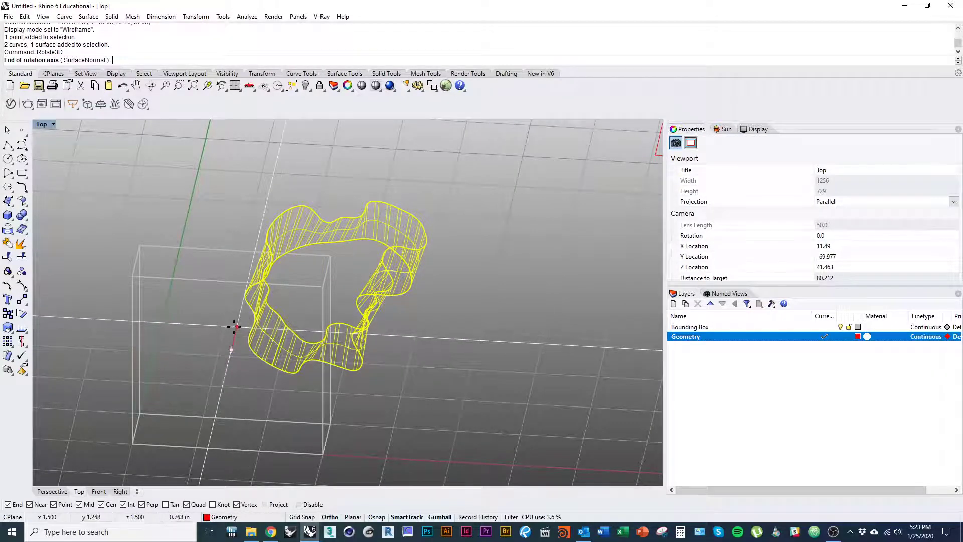
{"action": "right_click_drag", "start_coordinate": [235, 322], "coordinate": [101, 378], "text": "ctrl+shift"}
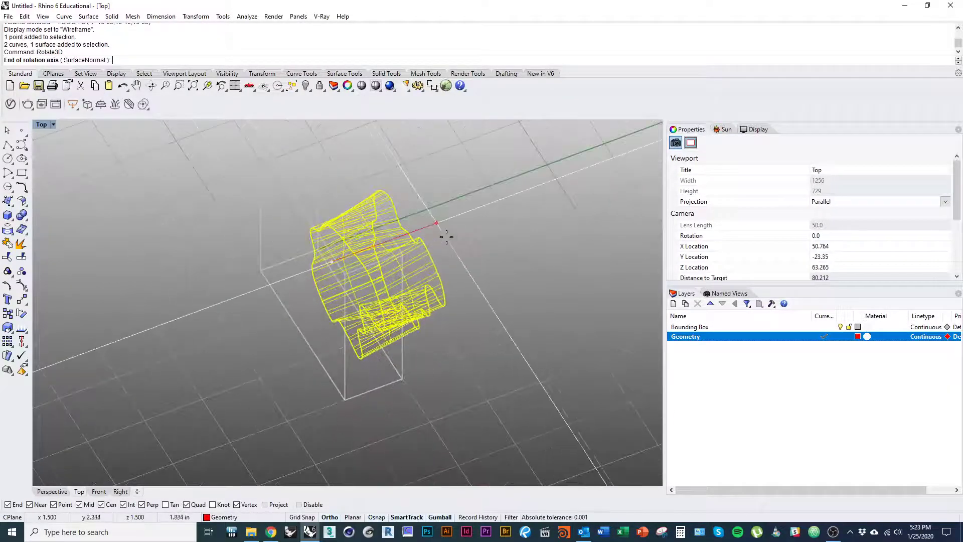
{"action": "left_click", "coordinate": [513, 209]}
Try making rotated copies of the loft at 90-degree intervals around the centroid axis, and undo them.
{"action": "right_click_drag", "start_coordinate": [430, 314], "coordinate": [472, 305], "text": "ctrl+shift"}
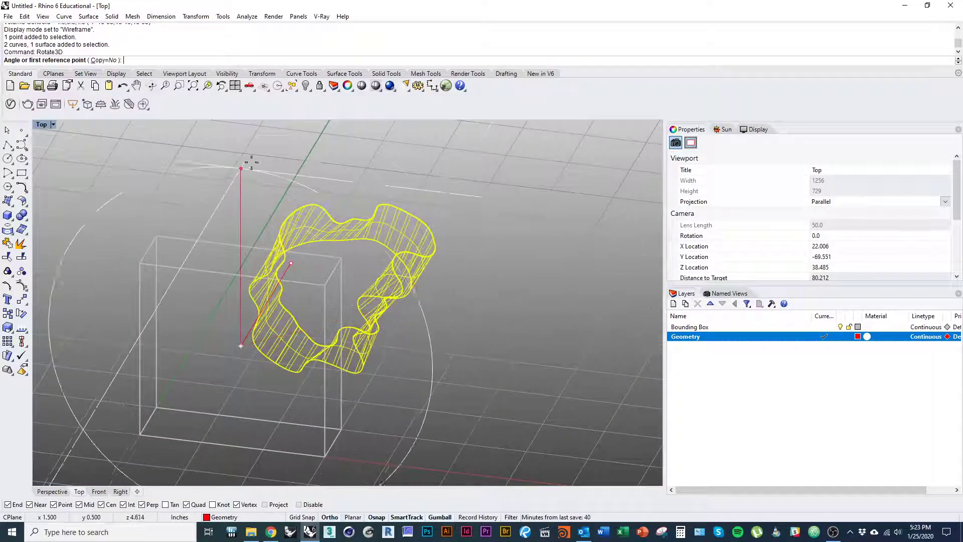
{"action": "left_click", "coordinate": [109, 63]}
{"action": "right_click_drag", "start_coordinate": [223, 228], "coordinate": [289, 215]}
{"action": "left_click", "coordinate": [305, 175]}
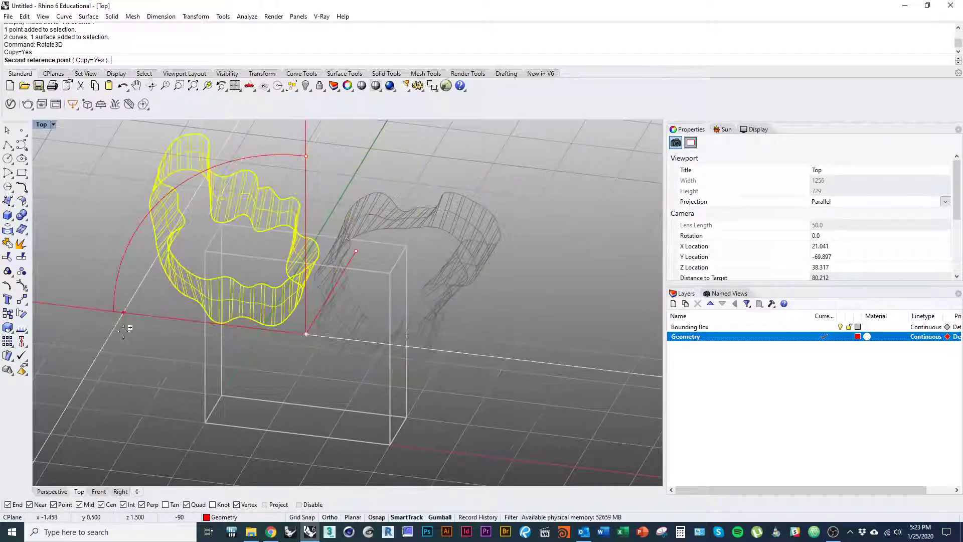
{"action": "right_click_drag", "start_coordinate": [129, 325], "coordinate": [336, 382], "text": "ctrl+shift"}
{"action": "left_click", "coordinate": [339, 384]}
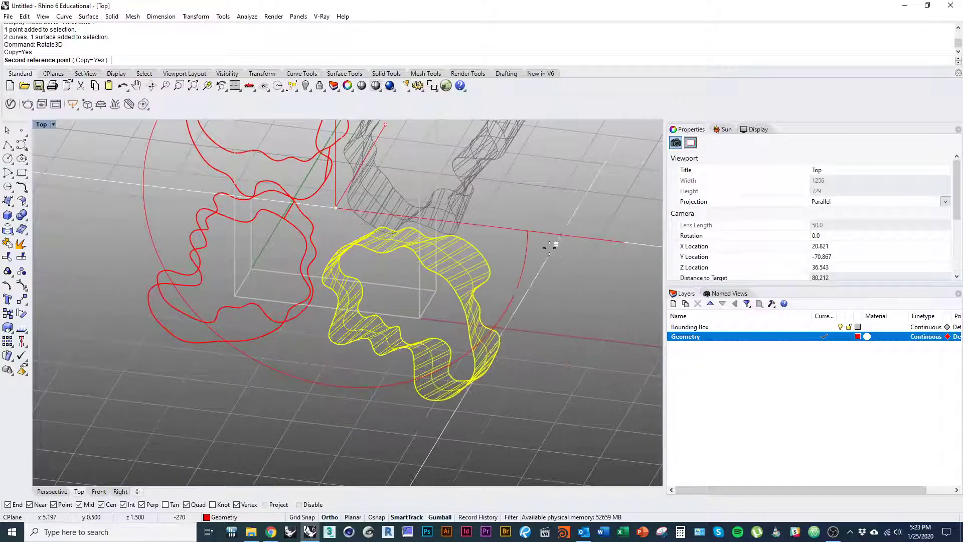
{"action": "left_click", "coordinate": [551, 247]}
{"action": "key", "text": "Escape"}
{"action": "right_click_drag", "start_coordinate": [479, 374], "coordinate": [421, 417]}
{"action": "key", "text": "ctrl+z"}
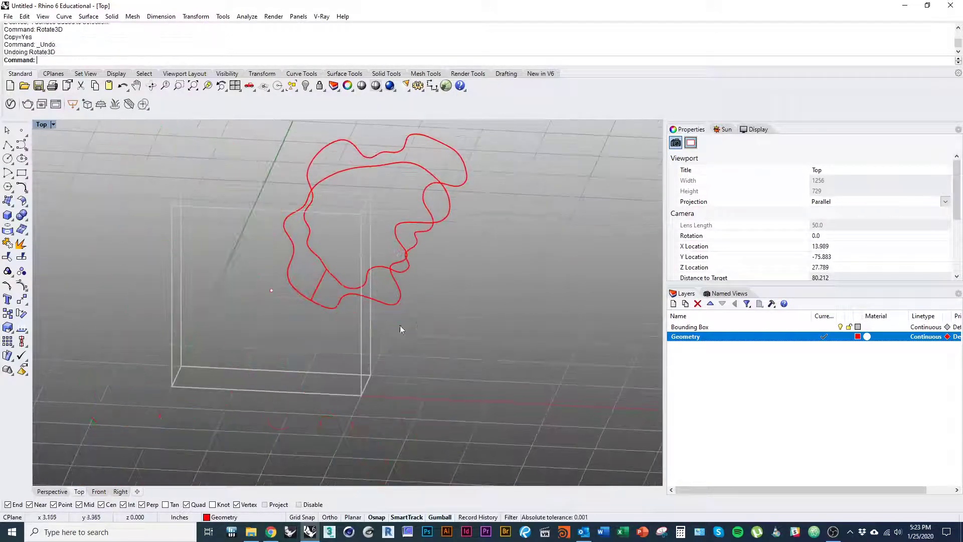
Copy the lofted surface and its curves from the box's upper-right front corner to its other three front corners.
{"action": "mouse_move", "coordinate": [399, 325]}
{"action": "right_mouse_down", "text": "ctrl+shift"}
{"action": "mouse_move", "coordinate": [411, 344]}
{"action": "mouse_move", "coordinate": [416, 324]}
{"action": "right_mouse_up", "text": "ctrl+shift"}
{"action": "scroll", "coordinate": [386, 308], "scroll_direction": "up", "scroll_amount": 4}
{"action": "type", "text": "c"}
{"action": "key", "text": "Return"}
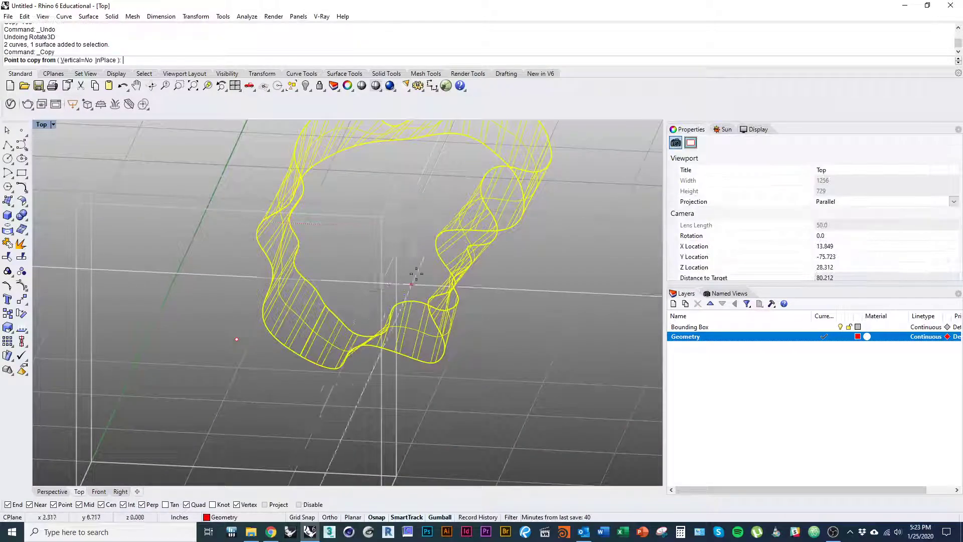
{"action": "left_click", "coordinate": [383, 228]}
{"action": "right_click_drag", "start_coordinate": [329, 238], "coordinate": [466, 241]}
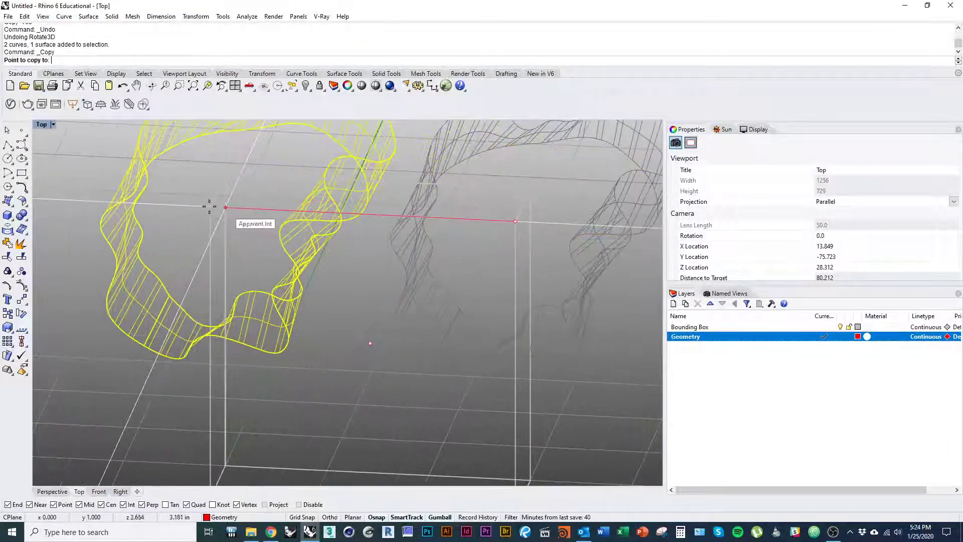
{"action": "left_click", "coordinate": [212, 207]}
{"action": "right_click_drag", "start_coordinate": [211, 440], "coordinate": [211, 354]}
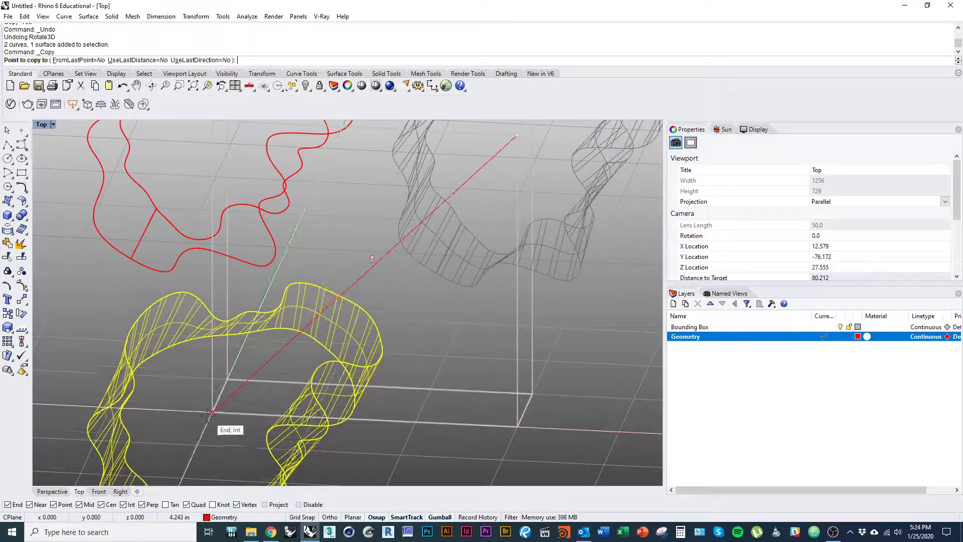
{"action": "left_click", "coordinate": [517, 428]}
{"action": "right_click", "coordinate": [406, 405]}
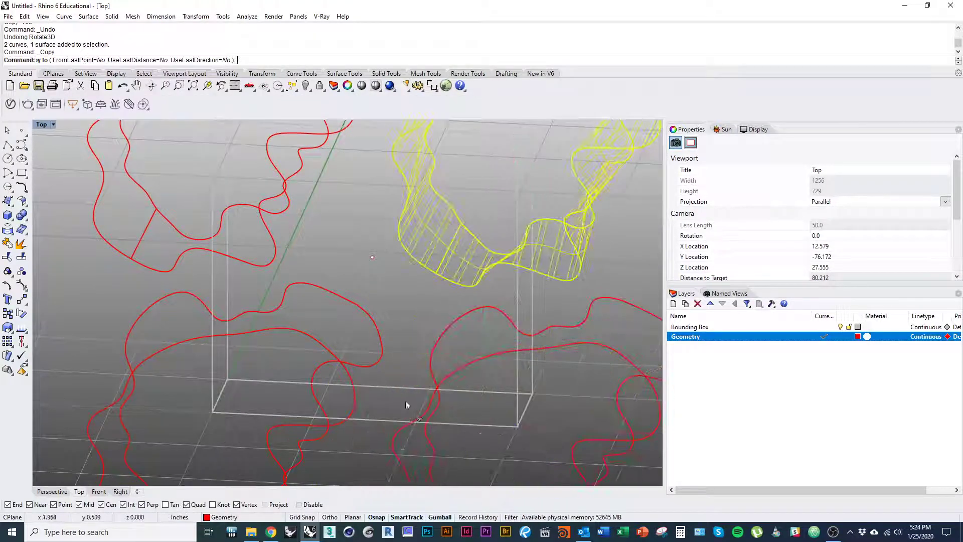
{"action": "scroll", "coordinate": [351, 404], "scroll_direction": "down", "scroll_amount": 9}
{"action": "left_click", "coordinate": [442, 445]}
Set the viewport to Shaded display with the four lofts around the bounding box in view.
{"action": "mouse_move", "coordinate": [443, 445]}
{"action": "right_mouse_down", "text": "ctrl+shift"}
{"action": "mouse_move", "coordinate": [454, 406]}
{"action": "mouse_move", "coordinate": [431, 432]}
{"action": "right_mouse_up", "text": "ctrl+shift"}
{"action": "left_click", "coordinate": [45, 126]}
{"action": "left_click", "coordinate": [84, 82]}
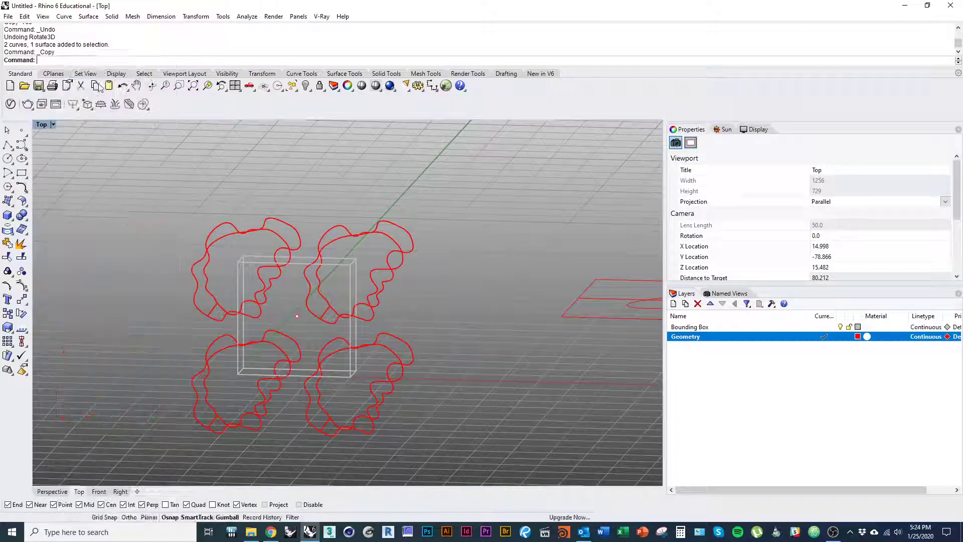
{"action": "right_click_drag", "start_coordinate": [264, 295], "coordinate": [281, 291], "text": "ctrl+shift"}
{"action": "mouse_move", "coordinate": [297, 329]}
{"action": "right_mouse_down", "text": "ctrl+shift"}
{"action": "mouse_move", "coordinate": [287, 338]}
{"action": "mouse_move", "coordinate": [258, 287]}
{"action": "right_mouse_up", "text": "ctrl+shift"}
{"action": "scroll", "coordinate": [288, 339], "scroll_direction": "up", "scroll_amount": 2}
{"action": "scroll", "coordinate": [350, 311], "scroll_direction": "up", "scroll_amount": 5}
Highlight the four lofted surfaces around the bounding box to check which areas they cover, and clear the selection.
{"action": "left_click", "coordinate": [240, 218]}
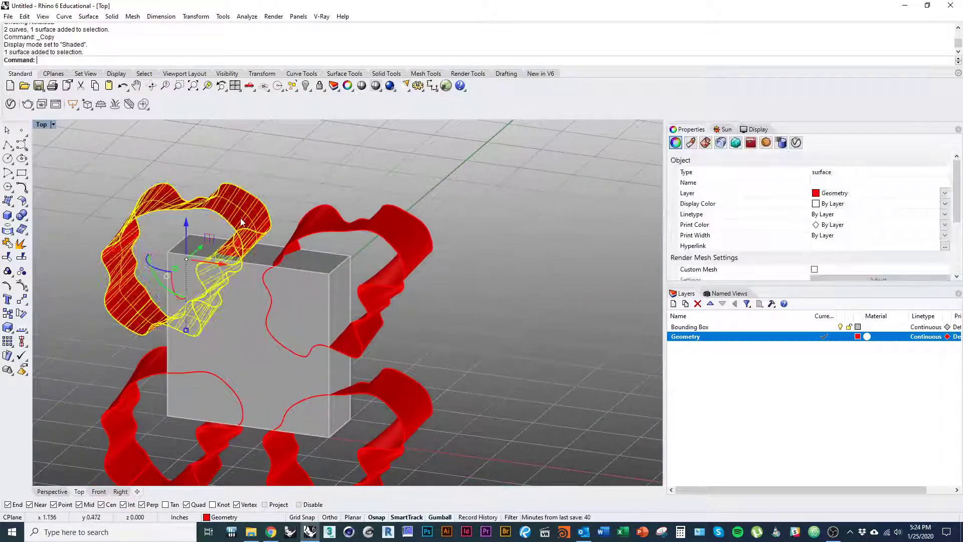
{"action": "left_click", "coordinate": [394, 284], "text": "shift"}
{"action": "left_click", "coordinate": [408, 399], "text": "shift"}
{"action": "right_click_drag", "start_coordinate": [263, 418], "coordinate": [288, 304], "text": "shift"}
{"action": "left_click", "coordinate": [230, 359], "text": "shift"}
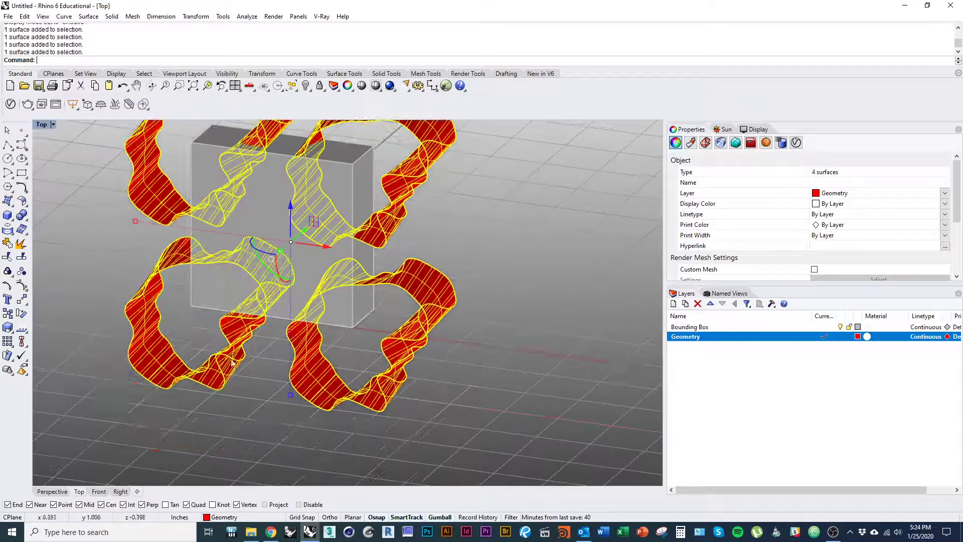
{"action": "right_click_drag", "start_coordinate": [357, 383], "coordinate": [328, 404], "text": "shift"}
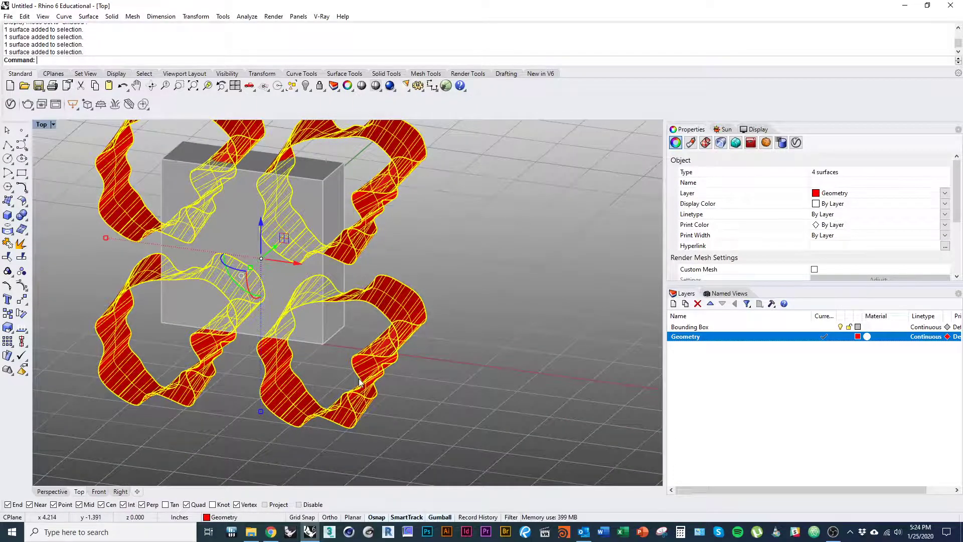
{"action": "key", "text": "Escape"}
{"action": "right_click_drag", "start_coordinate": [382, 340], "coordinate": [380, 378], "text": "shift"}
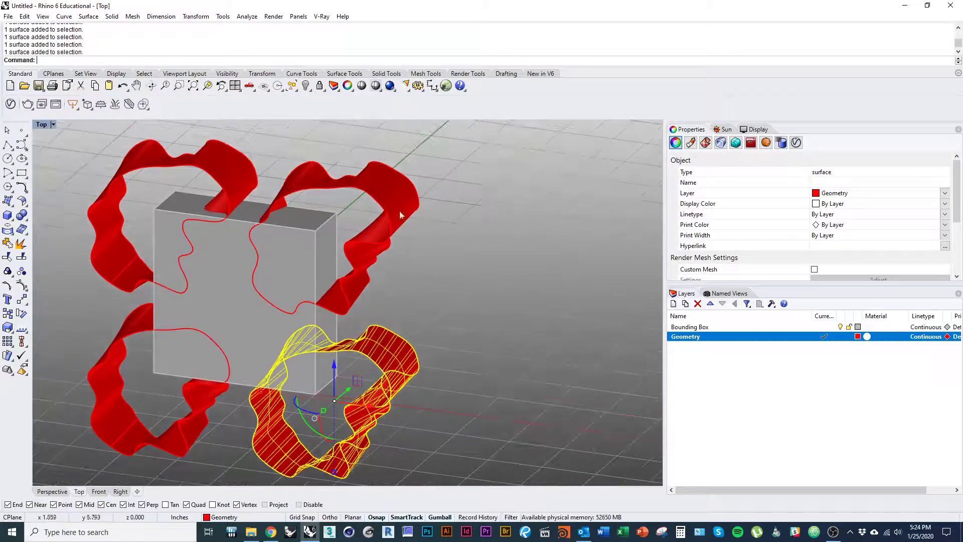
{"action": "left_click", "coordinate": [401, 214], "text": "shift"}
{"action": "right_click_drag", "start_coordinate": [369, 291], "coordinate": [355, 288]}
{"action": "key", "text": "Escape"}
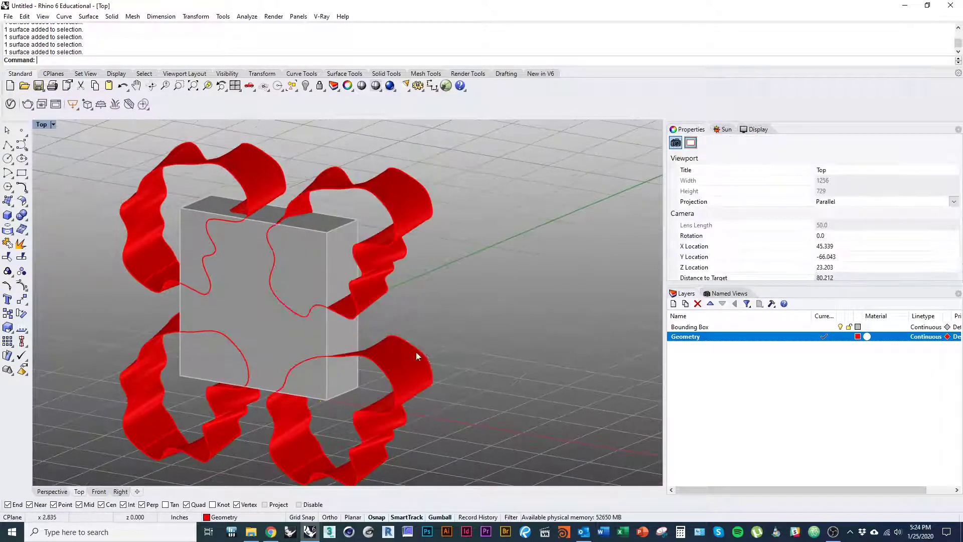
Inspect from several sides how the lofted surfaces cross the bounding box's faces and corner edges.
{"action": "left_click", "coordinate": [399, 203]}
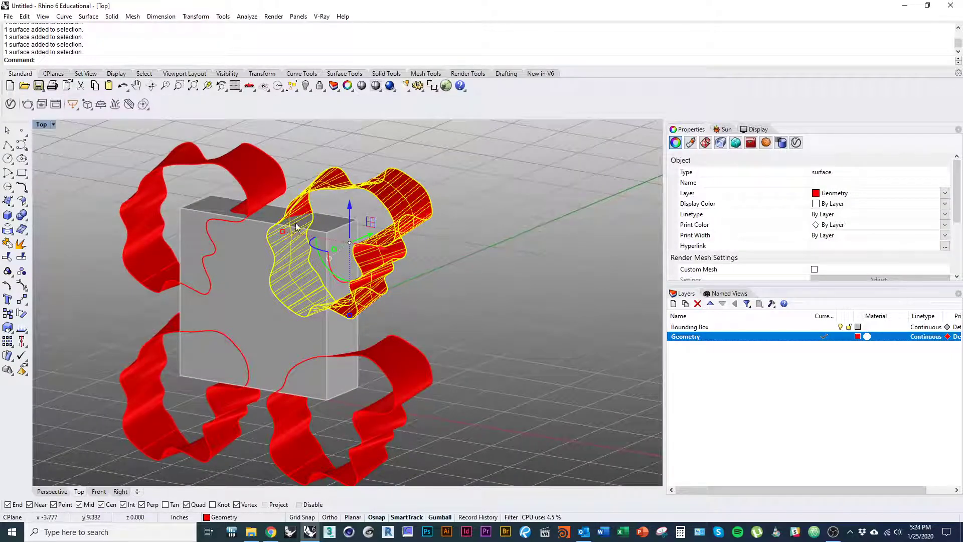
{"action": "right_click_drag", "start_coordinate": [405, 408], "coordinate": [286, 410]}
{"action": "left_click", "coordinate": [372, 402]}
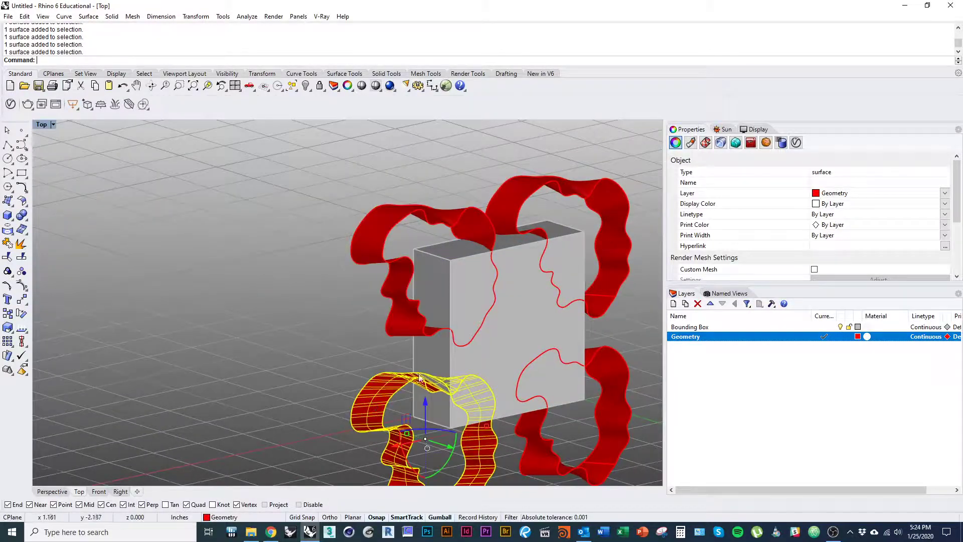
{"action": "scroll", "coordinate": [460, 380], "scroll_direction": "up", "scroll_amount": 8}
{"action": "left_click", "coordinate": [484, 426]}
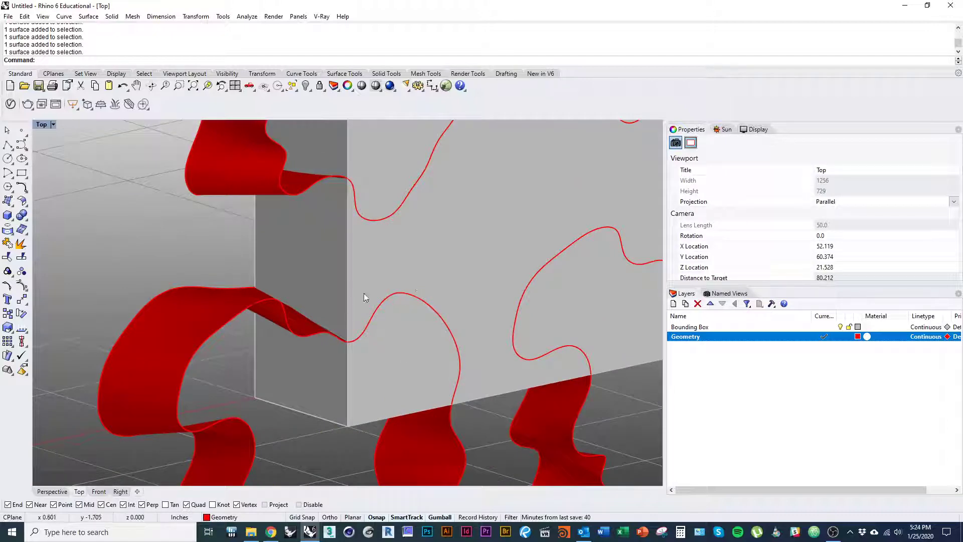
{"action": "right_click_drag", "start_coordinate": [364, 294], "coordinate": [384, 290]}
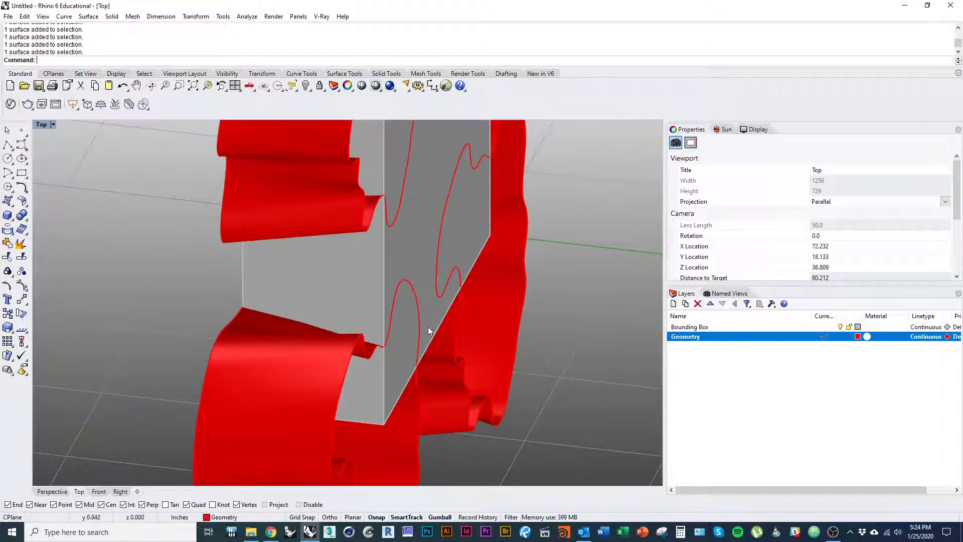
{"action": "right_click_drag", "start_coordinate": [429, 331], "coordinate": [345, 321]}
{"action": "scroll", "coordinate": [398, 355], "scroll_direction": "down", "scroll_amount": 8}
{"action": "right_click_drag", "start_coordinate": [404, 398], "coordinate": [438, 381]}
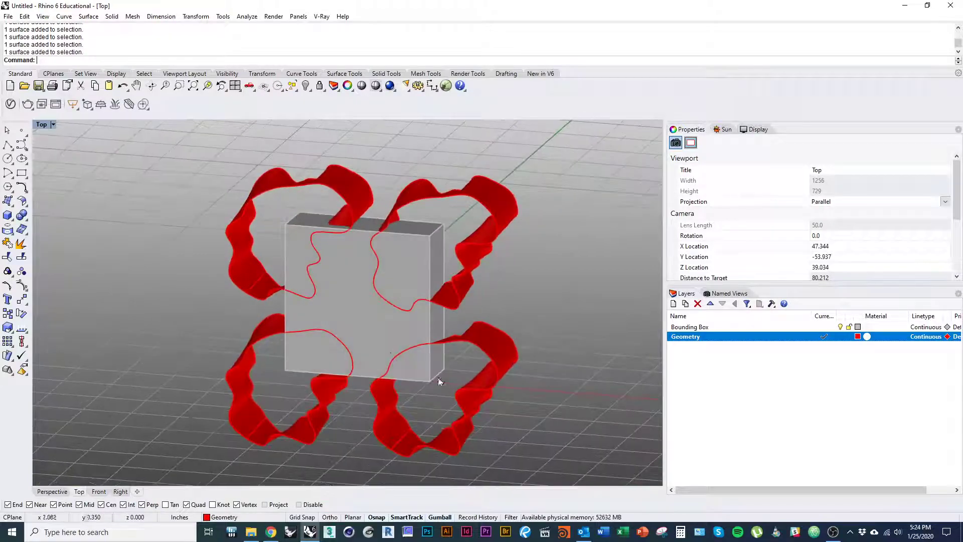
{"action": "scroll", "coordinate": [402, 332], "scroll_direction": "up", "scroll_amount": 3}
{"action": "right_click_drag", "start_coordinate": [402, 330], "coordinate": [430, 315]}
{"action": "right_click_drag", "start_coordinate": [459, 345], "coordinate": [462, 287]}
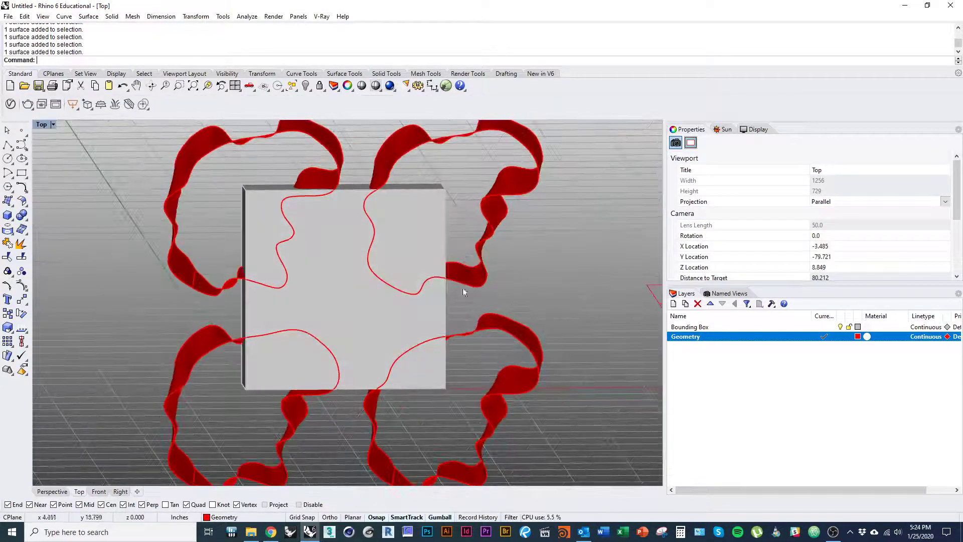
Cap the open ends of all four lofted surfaces to turn them into closed solids.
{"action": "left_click", "coordinate": [462, 285]}
{"action": "left_click", "coordinate": [501, 331], "text": "shift"}
{"action": "left_click", "coordinate": [202, 289], "text": "shift"}
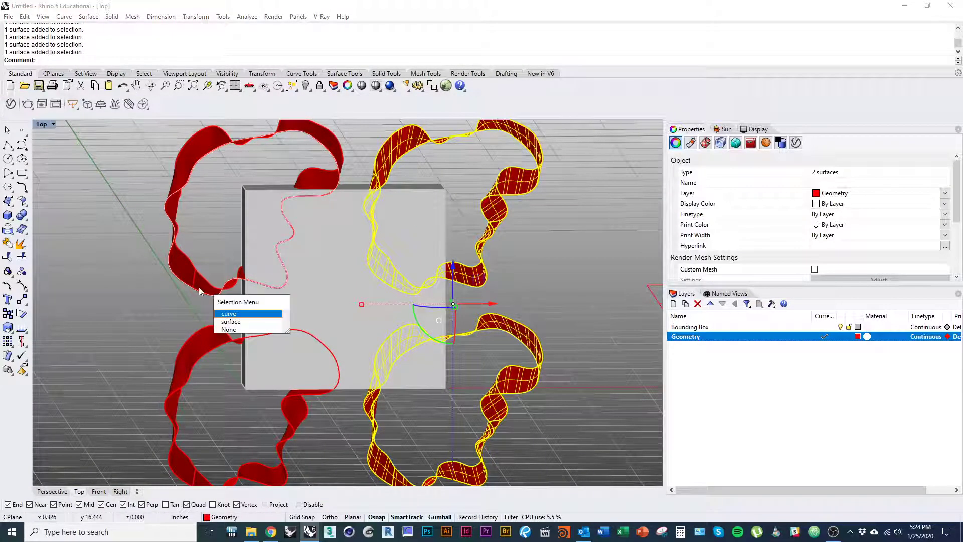
{"action": "left_click", "coordinate": [240, 340], "text": "shift"}
{"action": "left_click", "coordinate": [189, 275], "text": "shift"}
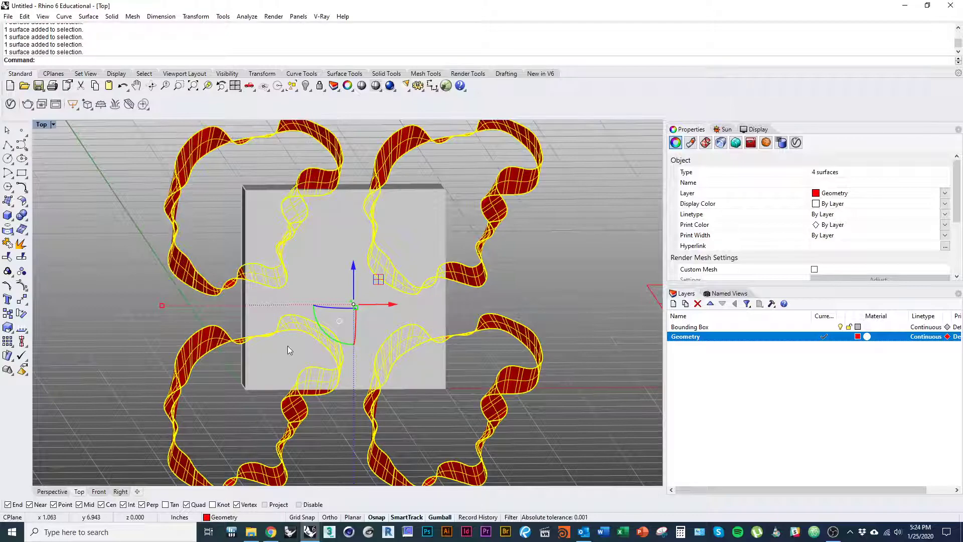
{"action": "type", "text": "cap"}
{"action": "key", "text": "Return"}
{"action": "right_click_drag", "start_coordinate": [288, 345], "coordinate": [484, 185]}
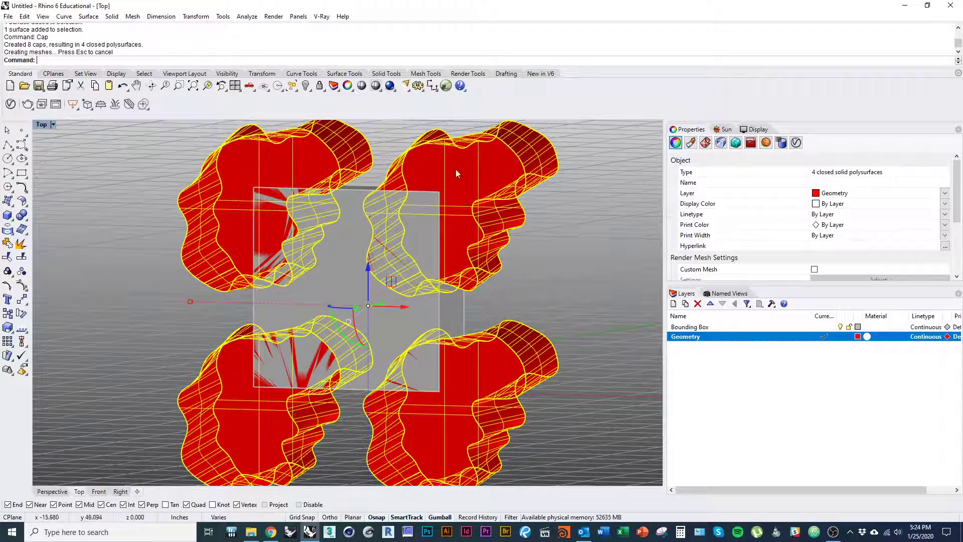
{"action": "key", "text": "Escape"}
Subtract the four capped freeform solids from the bounding box with BooleanDifference, deleting the input solids.
{"action": "left_click", "coordinate": [462, 216]}
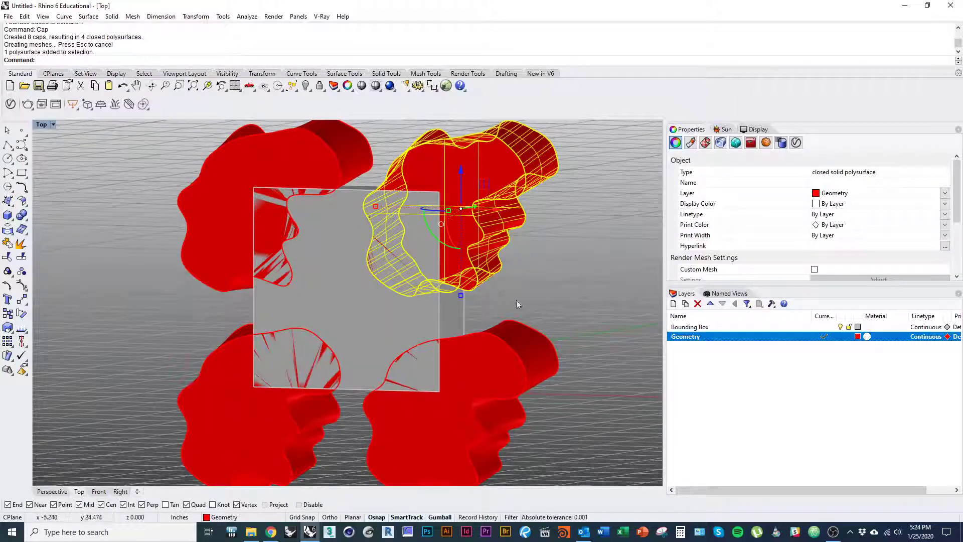
{"action": "left_click", "coordinate": [372, 344]}
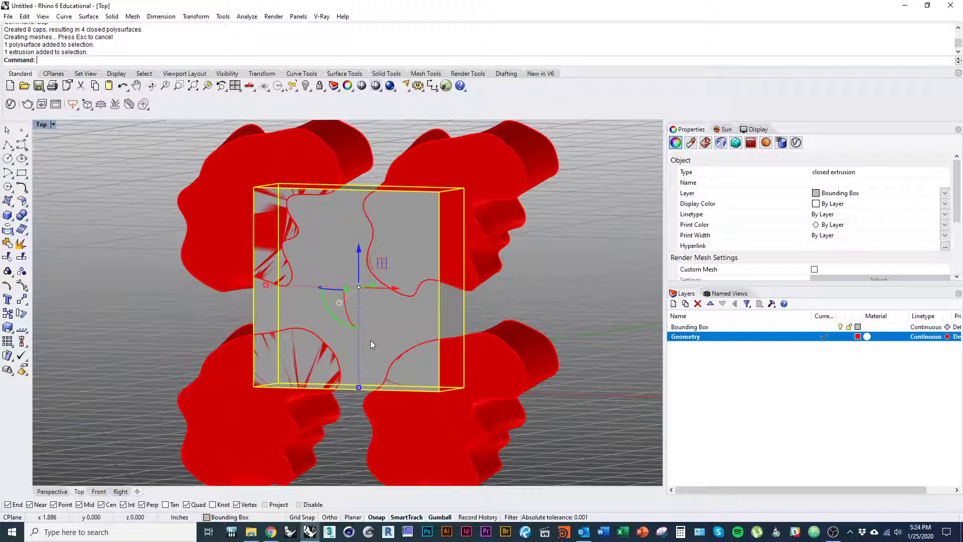
{"action": "type", "text": "BooleanDifference"}
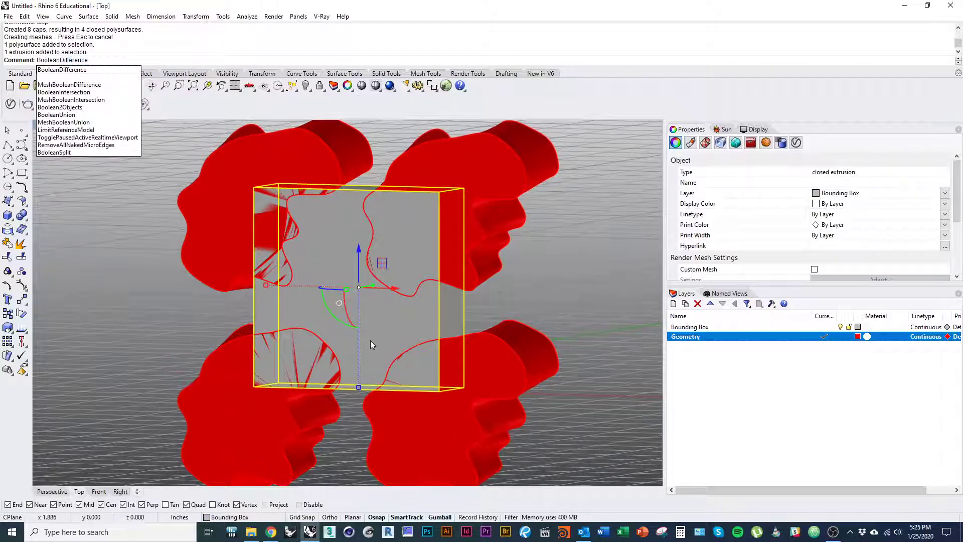
{"action": "key", "text": "Return"}
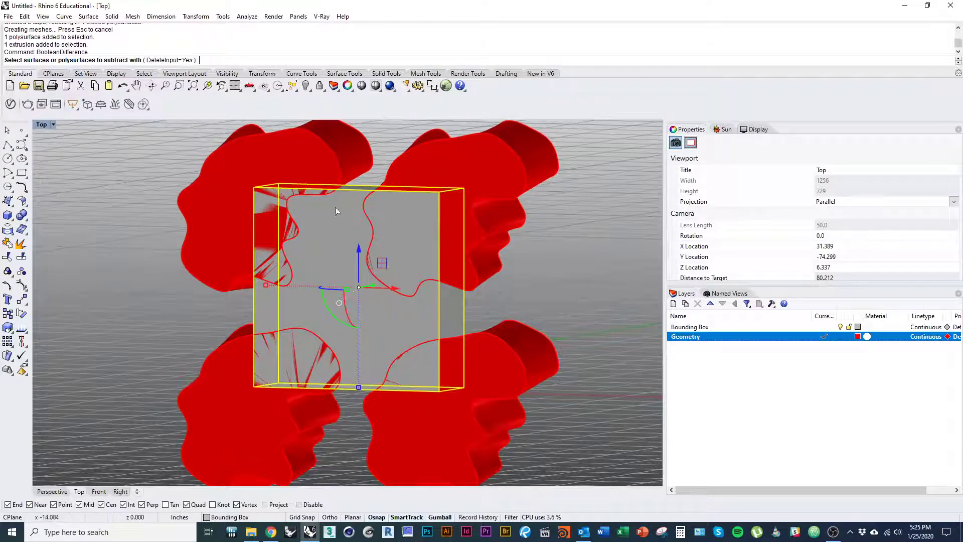
{"action": "left_click", "coordinate": [314, 154]}
{"action": "left_click", "coordinate": [454, 176]}
{"action": "left_click", "coordinate": [466, 378]}
{"action": "left_click", "coordinate": [265, 430]}
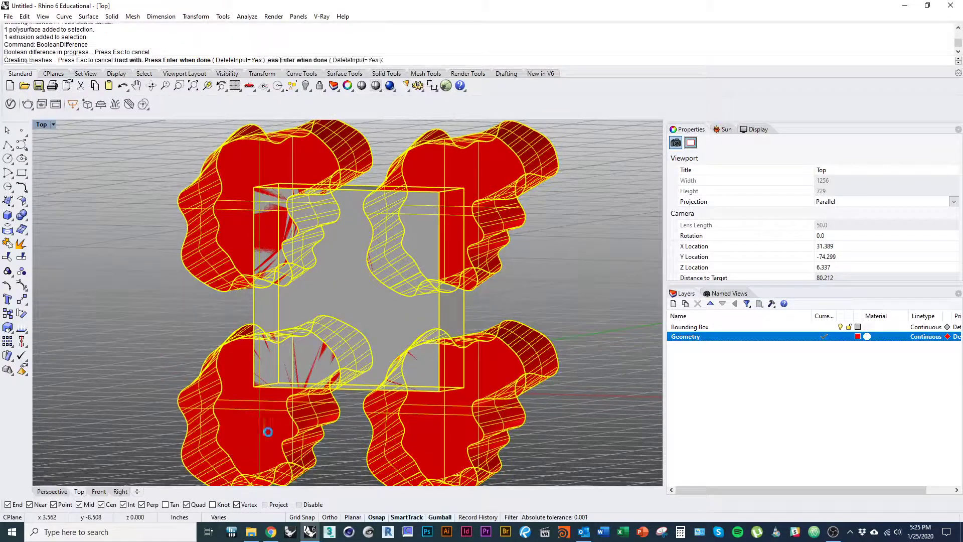
{"action": "key", "text": "Return"}
{"action": "right_click_drag", "start_coordinate": [370, 344], "coordinate": [234, 304]}
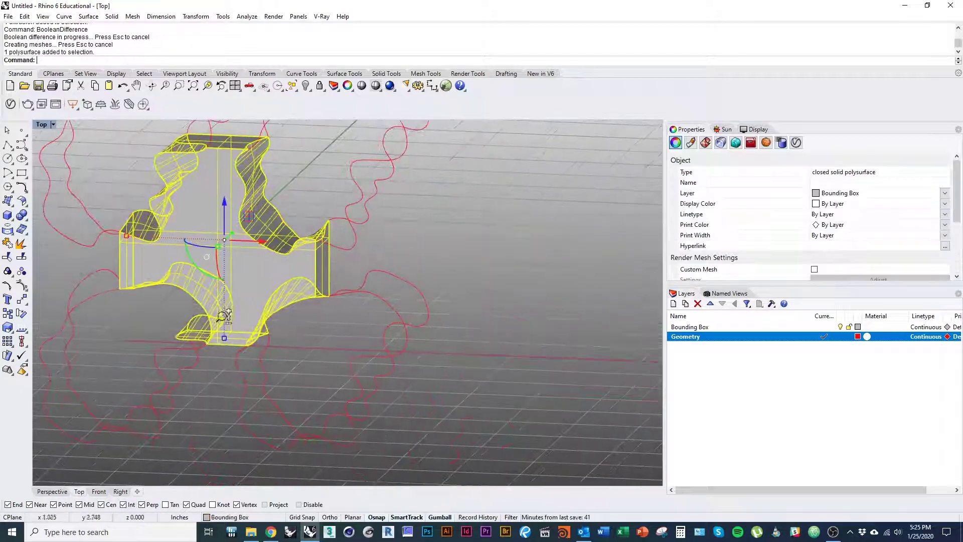
Copy the cut module about 6 in along the X direction, clear of the profile curves.
{"action": "scroll", "coordinate": [234, 304], "scroll_direction": "down", "scroll_amount": 5}
{"action": "type", "text": "co"}
{"action": "key", "text": "Return"}
{"action": "left_click", "coordinate": [206, 394]}
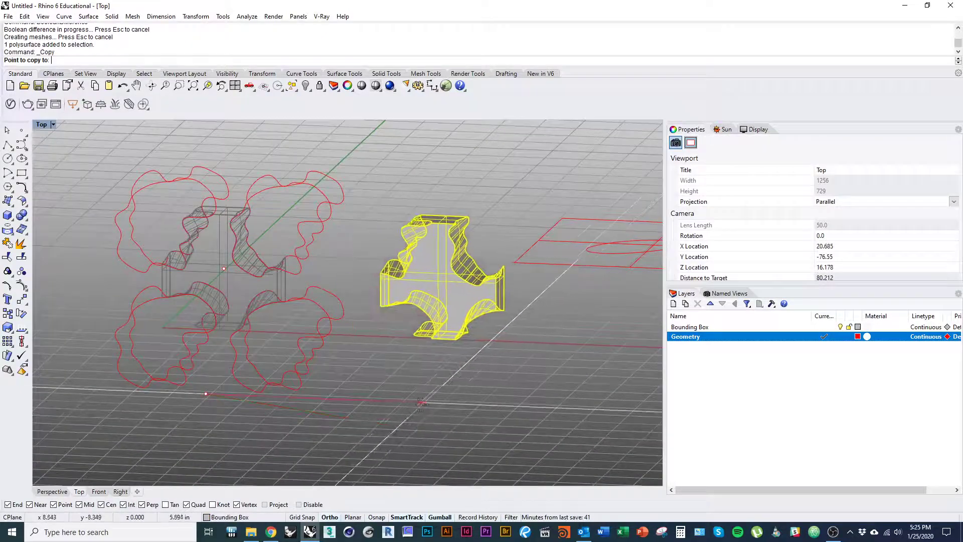
{"action": "left_click", "coordinate": [424, 402], "text": "shift"}
{"action": "key", "text": "Return"}
{"action": "right_click_drag", "start_coordinate": [456, 369], "coordinate": [419, 412]}
{"action": "scroll", "coordinate": [419, 411], "scroll_direction": "up", "scroll_amount": 4}
Copy the offset module 3 in along X, corner to corner, so the two modules sit edge to edge.
{"action": "left_click", "coordinate": [397, 386]}
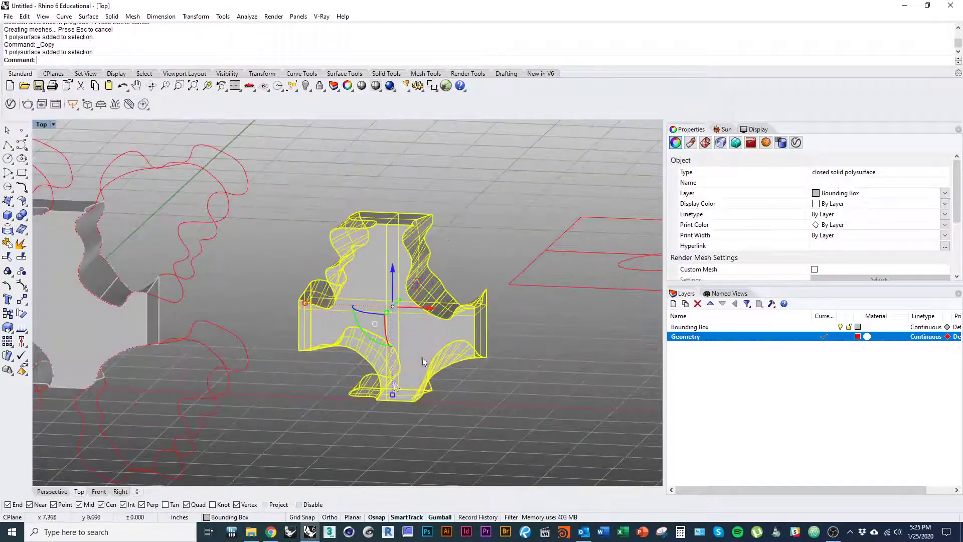
{"action": "key", "text": "Return"}
{"action": "left_click", "coordinate": [299, 350]}
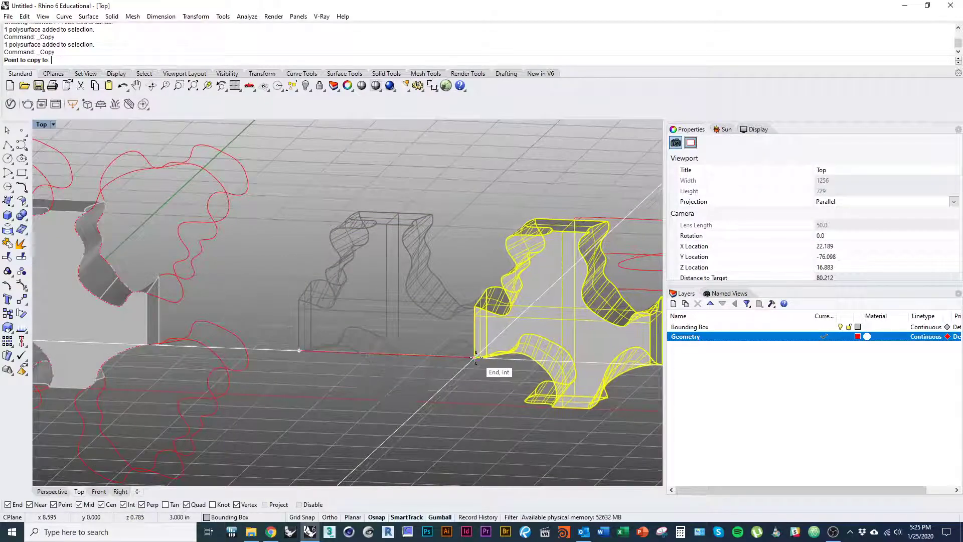
{"action": "left_click", "coordinate": [476, 357]}
{"action": "key", "text": "Return"}
Copy the pair of modules upward from a bottom corner to the matching top corner, forming a two-by-two tiling.
{"action": "right_click_drag", "start_coordinate": [498, 406], "coordinate": [452, 430]}
{"action": "left_click", "coordinate": [489, 365], "text": "shift"}
{"action": "key", "text": "Return"}
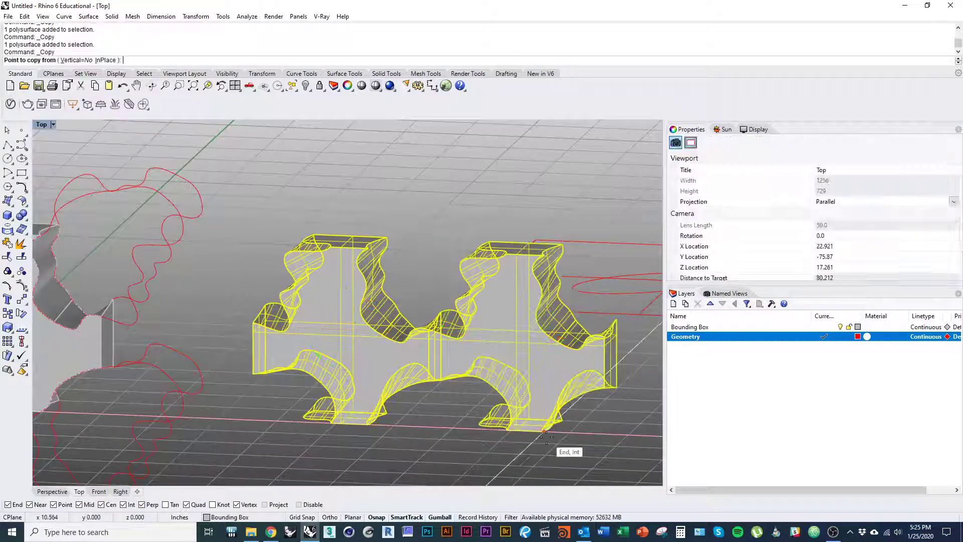
{"action": "left_click", "coordinate": [544, 431]}
{"action": "left_click", "coordinate": [544, 255]}
{"action": "key", "text": "Return"}
{"action": "scroll", "coordinate": [499, 319], "scroll_direction": "down", "scroll_amount": 2}
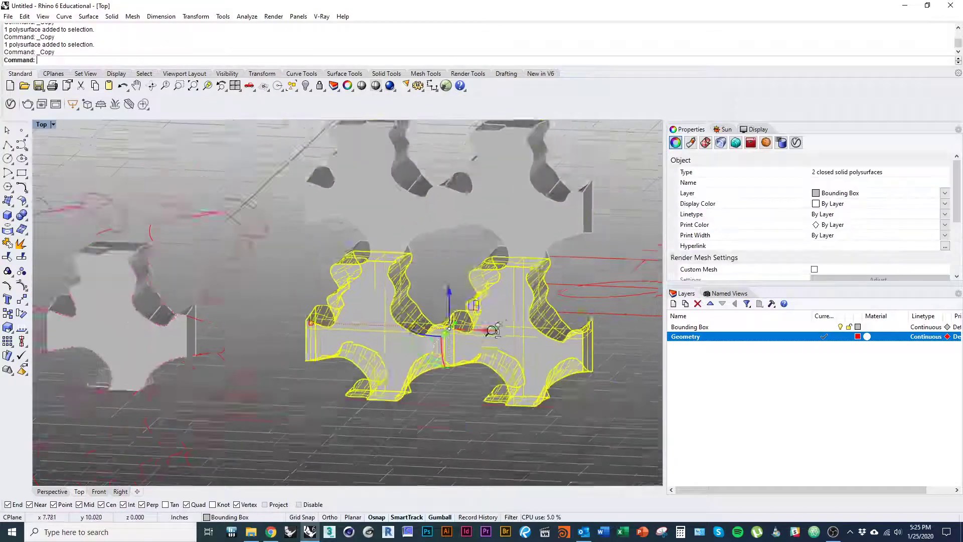
Show the viewport in Rendered display and examine the two-by-two tiling from the front and back.
{"action": "scroll", "coordinate": [492, 330], "scroll_direction": "down", "scroll_amount": 2}
{"action": "left_click", "coordinate": [462, 438]}
{"action": "mouse_move", "coordinate": [462, 438]}
{"action": "right_mouse_down"}
{"action": "mouse_move", "coordinate": [492, 407]}
{"action": "mouse_move", "coordinate": [460, 430]}
{"action": "right_mouse_up"}
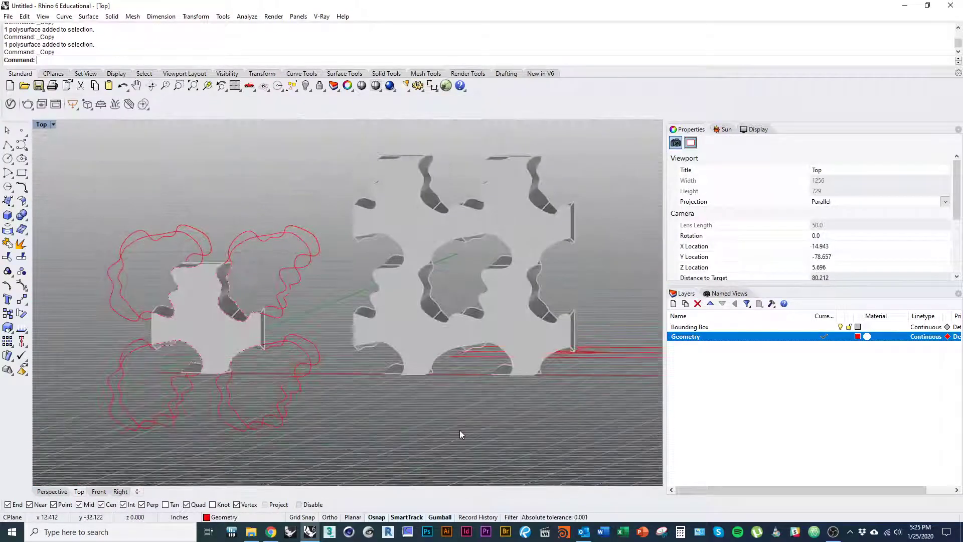
{"action": "key", "text": "ctrl+alt+r"}
{"action": "right_click_drag", "start_coordinate": [510, 338], "coordinate": [285, 332]}
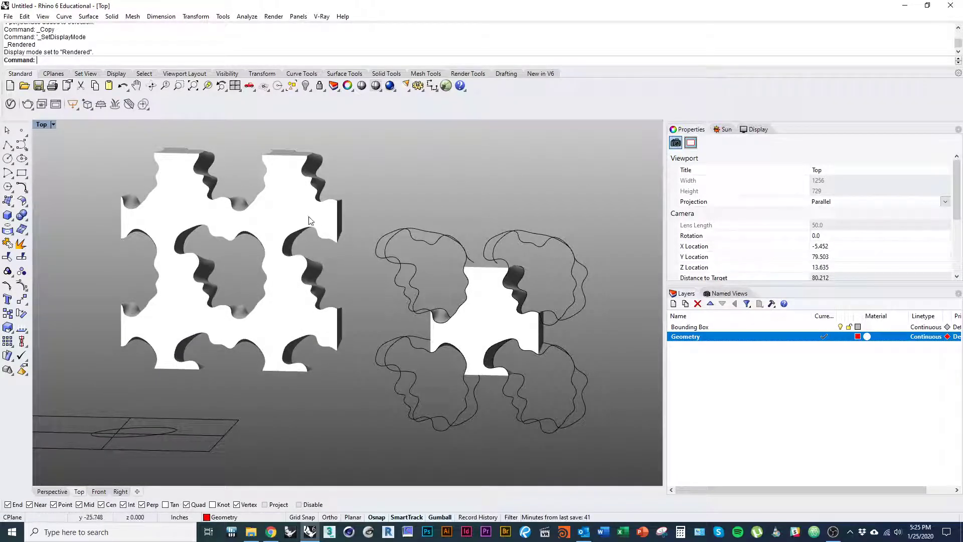
{"action": "right_click_drag", "start_coordinate": [215, 322], "coordinate": [408, 343]}
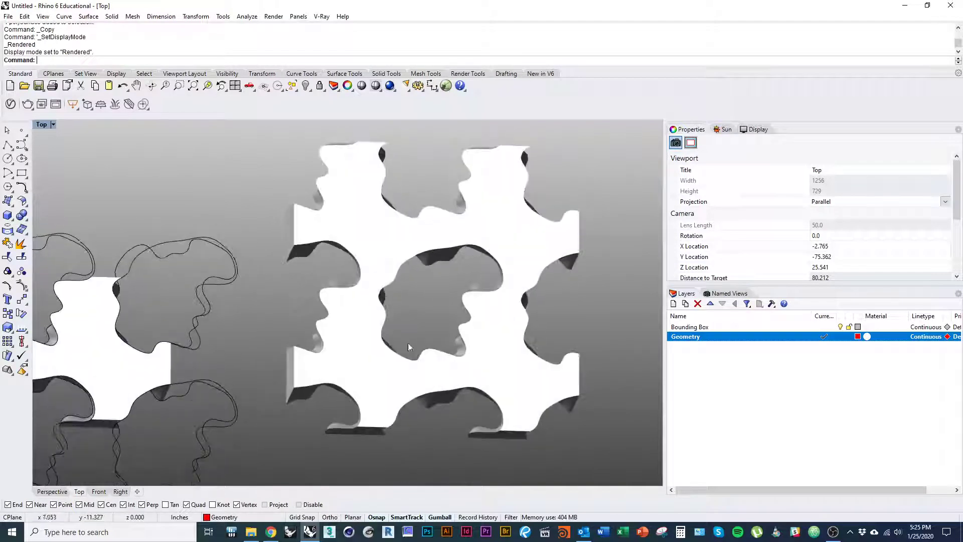
Delete all four test copies of the module and return the viewport to Shaded display.
{"action": "left_click", "coordinate": [464, 382]}
{"action": "left_click", "coordinate": [520, 232]}
{"action": "key", "text": "Delete"}
{"action": "left_click", "coordinate": [384, 232]}
{"action": "key", "text": "Delete"}
{"action": "left_click", "coordinate": [479, 349]}
{"action": "key", "text": "Delete"}
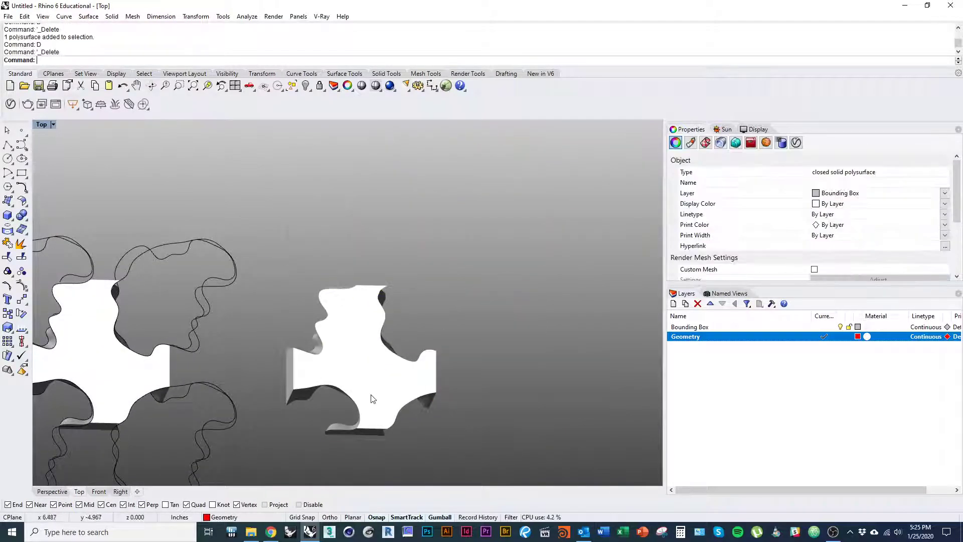
{"action": "left_click", "coordinate": [370, 396]}
{"action": "key", "text": "ctrl+alt+s"}
{"action": "right_click_drag", "start_coordinate": [304, 436], "coordinate": [396, 372]}
{"action": "type", "text": "D"}
{"action": "key", "text": "Return"}
Select the original module and rotate it 90 degrees so that it lies flat.
{"action": "scroll", "coordinate": [266, 366], "scroll_direction": "up", "scroll_amount": 8}
{"action": "right_click_drag", "start_coordinate": [266, 352], "coordinate": [325, 385]}
{"action": "left_click", "coordinate": [293, 381]}
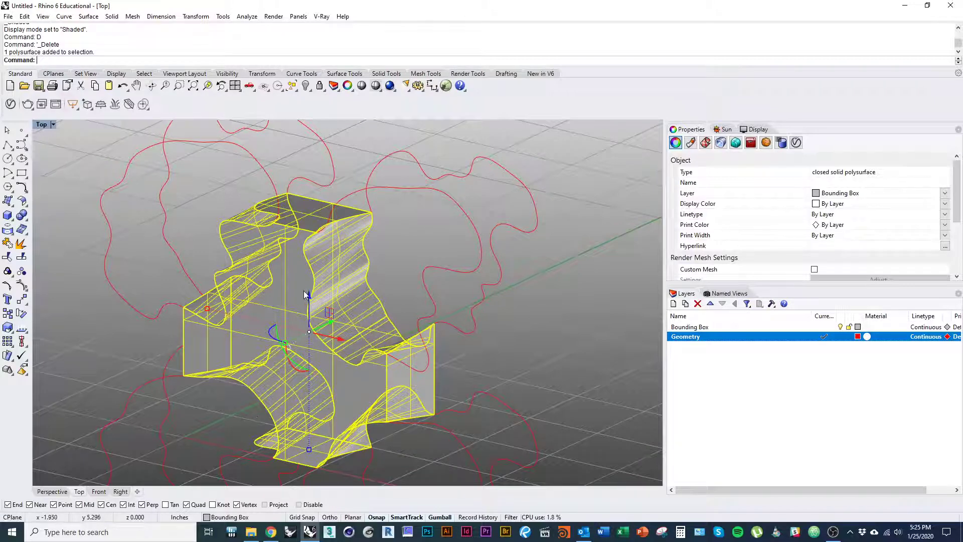
{"action": "scroll", "coordinate": [319, 392], "scroll_direction": "down", "scroll_amount": 4}
{"action": "right_click_drag", "start_coordinate": [320, 392], "coordinate": [190, 432]}
Move the flat module to the origin 0,0 and slide it about 8 in along Y, clear of the profile curves.
{"action": "type", "text": "m"}
{"action": "key", "text": "Return"}
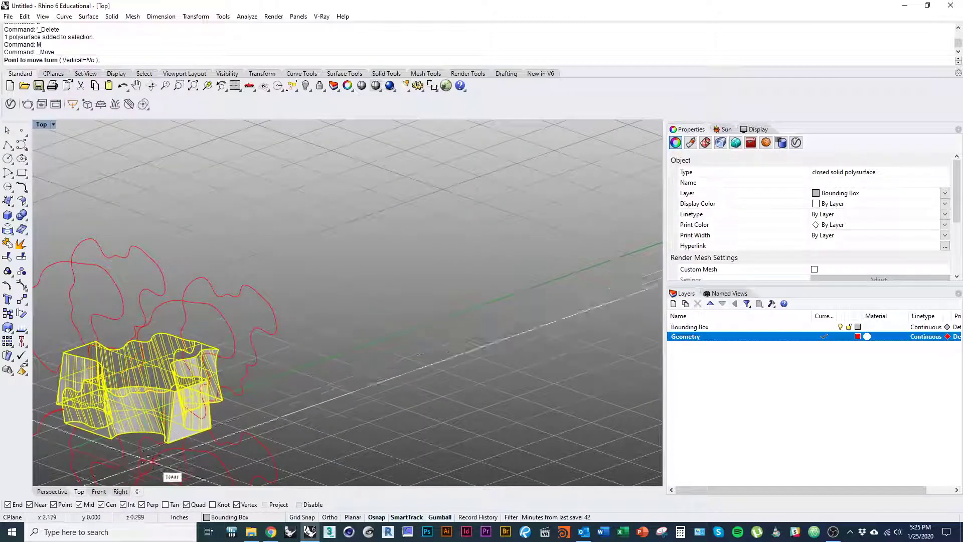
{"action": "right_click_drag", "start_coordinate": [127, 459], "coordinate": [134, 445]}
{"action": "left_click", "coordinate": [125, 426]}
{"action": "right_click_drag", "start_coordinate": [321, 397], "coordinate": [177, 420]}
{"action": "type", "text": "0,0"}
{"action": "key", "text": "Return"}
{"action": "left_click_drag", "start_coordinate": [144, 358], "coordinate": [365, 282]}
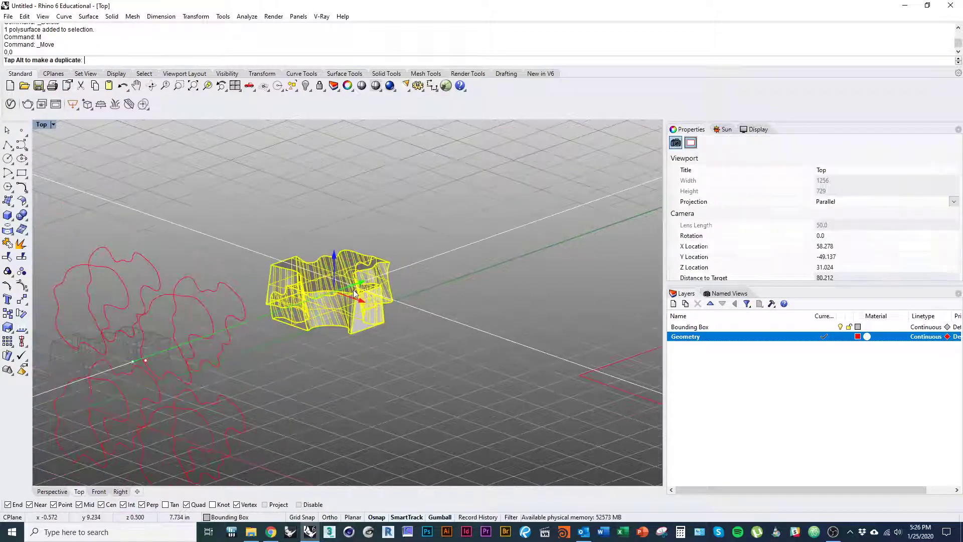
{"action": "right_click_drag", "start_coordinate": [385, 365], "coordinate": [362, 405]}
{"action": "left_click", "coordinate": [362, 405]}
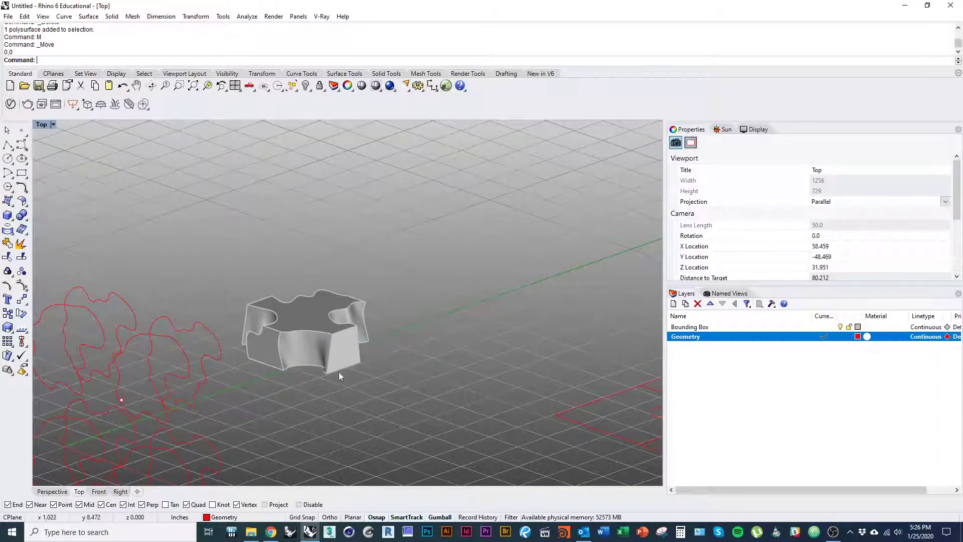
Zoom to the flat module and examine its freeform side walls.
{"action": "left_click", "coordinate": [312, 327]}
{"action": "key", "text": "ctrl+shift+e"}
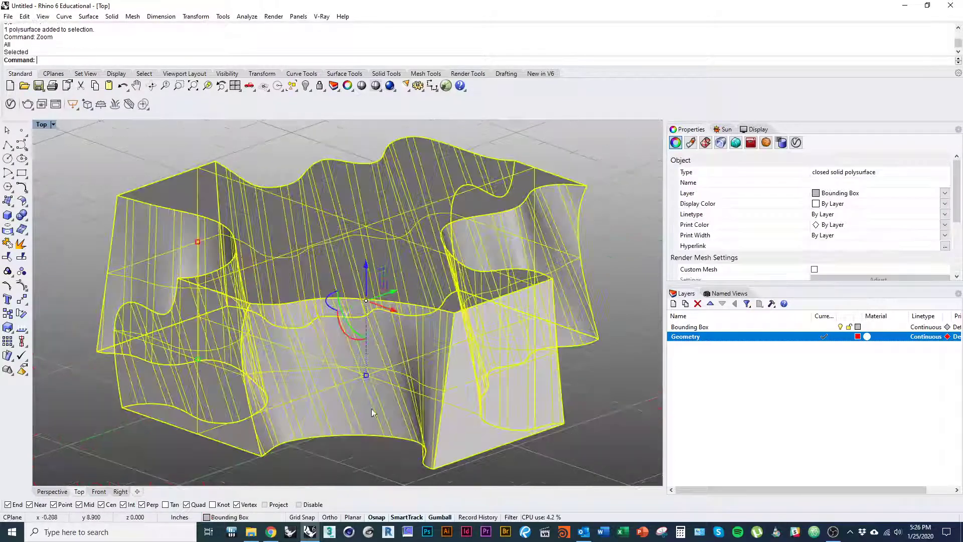
{"action": "key", "text": "Escape"}
{"action": "right_click_drag", "start_coordinate": [305, 423], "coordinate": [422, 385]}
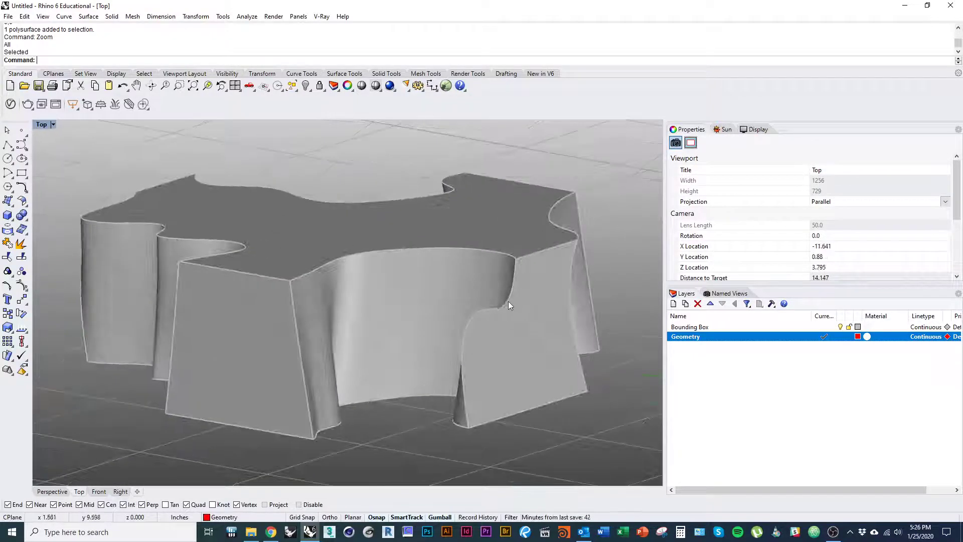
Examine the flat module from all sides, including the curved recesses and the edges where they meet its flat end faces.
{"action": "right_click_drag", "start_coordinate": [269, 347], "coordinate": [504, 353], "text": "ctrl+shift"}
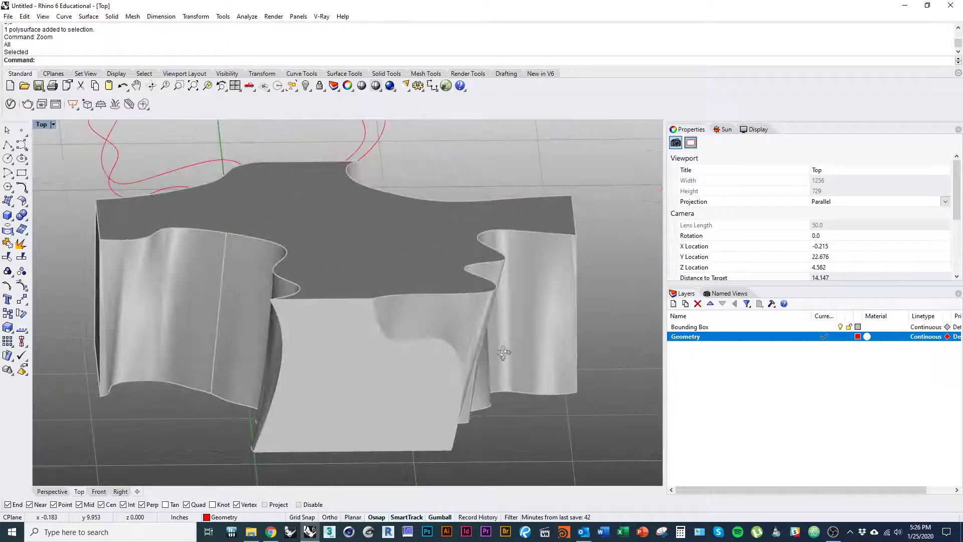
{"action": "right_click_drag", "start_coordinate": [449, 406], "coordinate": [466, 360], "text": "ctrl+shift"}
{"action": "left_click", "coordinate": [450, 378]}
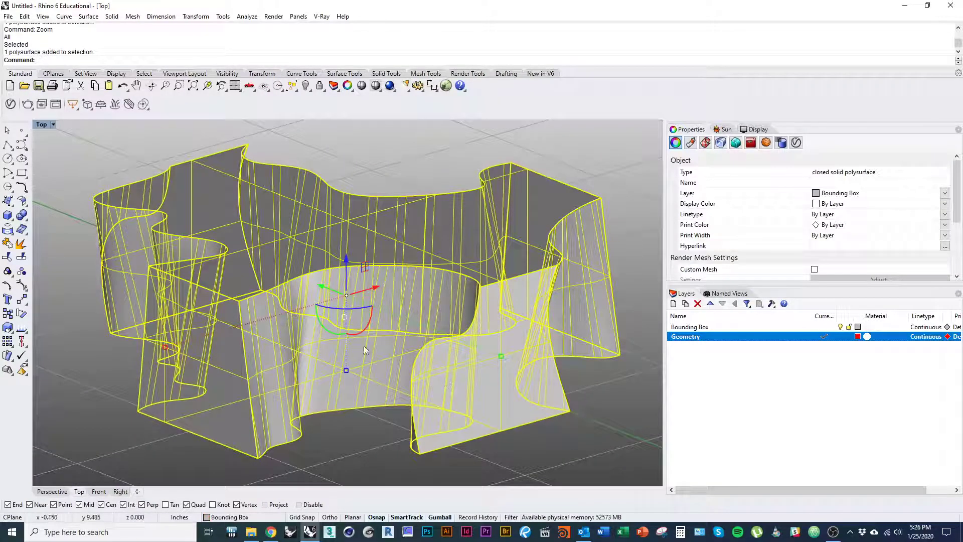
{"action": "right_click_drag", "start_coordinate": [366, 348], "coordinate": [329, 256]}
{"action": "left_click", "coordinate": [547, 415]}
{"action": "right_click_drag", "start_coordinate": [547, 415], "coordinate": [366, 409], "text": "ctrl+shift"}
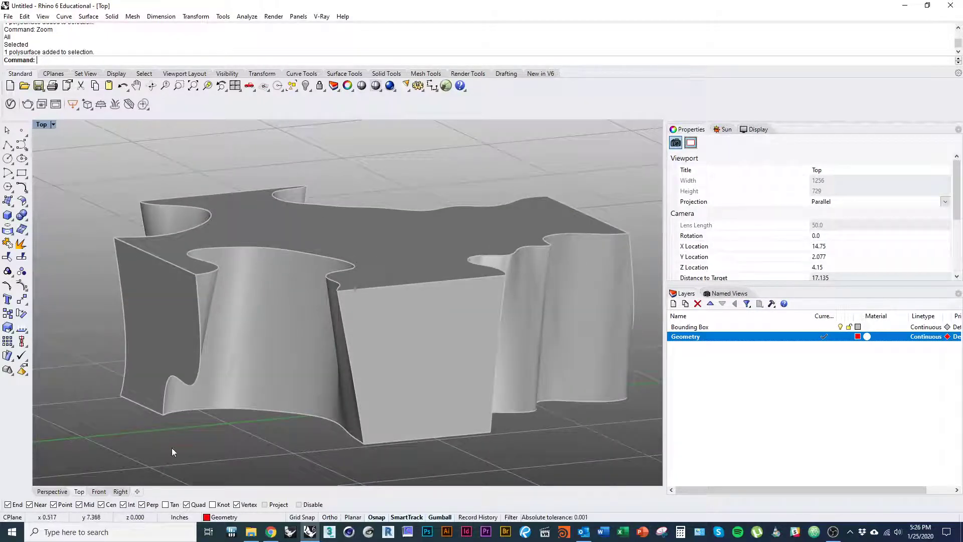
{"action": "right_click_drag", "start_coordinate": [231, 395], "coordinate": [287, 377]}
{"action": "scroll", "coordinate": [288, 378], "scroll_direction": "down", "scroll_amount": 6}
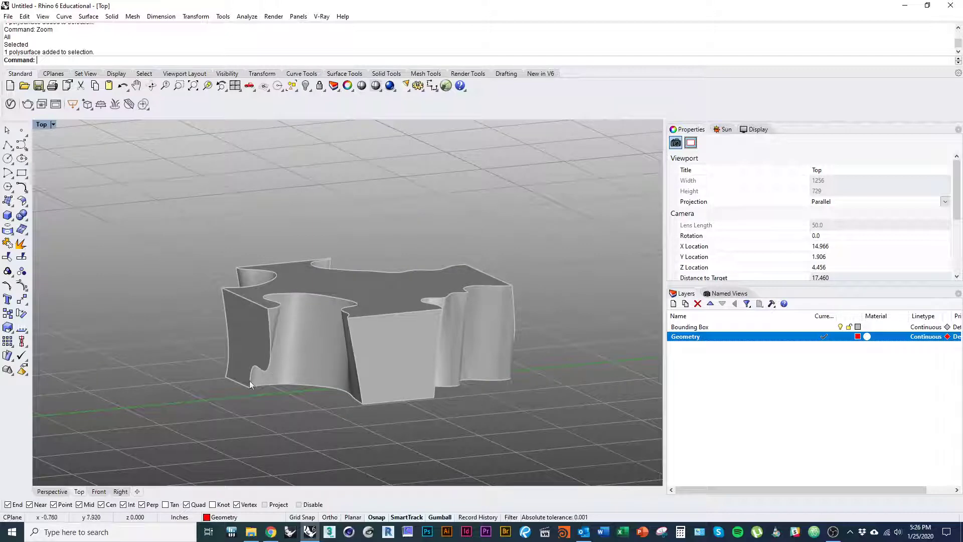
{"action": "right_click_drag", "start_coordinate": [314, 396], "coordinate": [460, 399], "text": "ctrl+shift"}
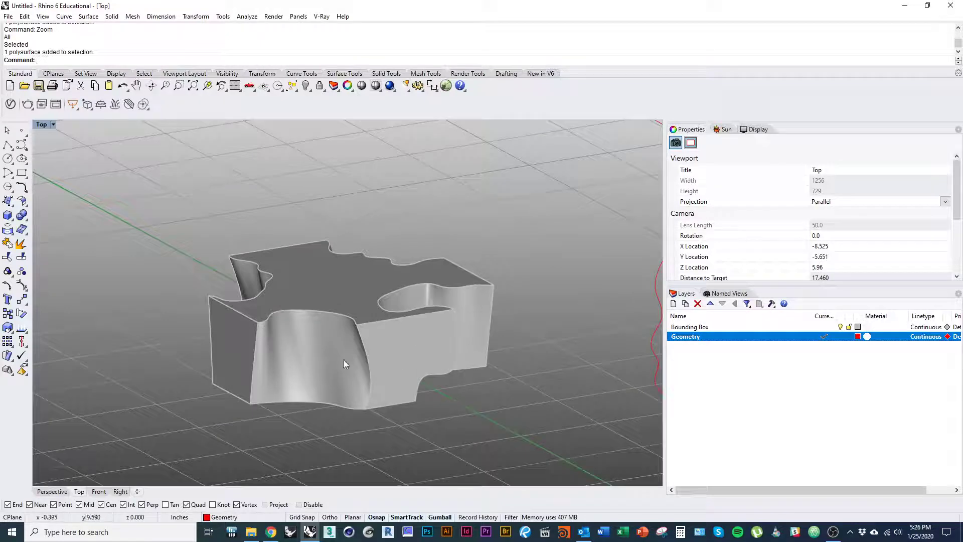
{"action": "left_click", "coordinate": [390, 372]}
{"action": "left_click", "coordinate": [485, 417]}
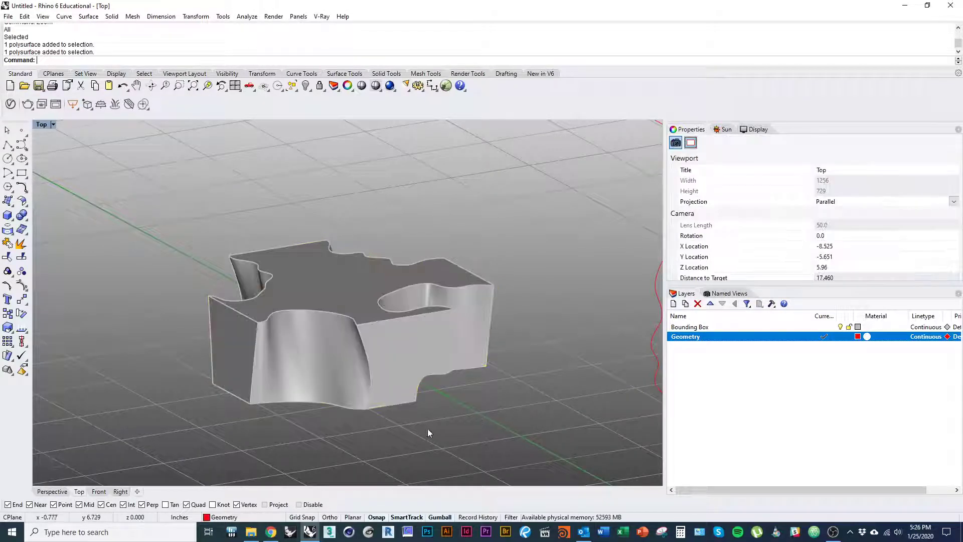
{"action": "right_click_drag", "start_coordinate": [428, 429], "coordinate": [439, 426], "text": "ctrl+shift"}
{"action": "scroll", "coordinate": [444, 362], "scroll_direction": "up", "scroll_amount": 3}
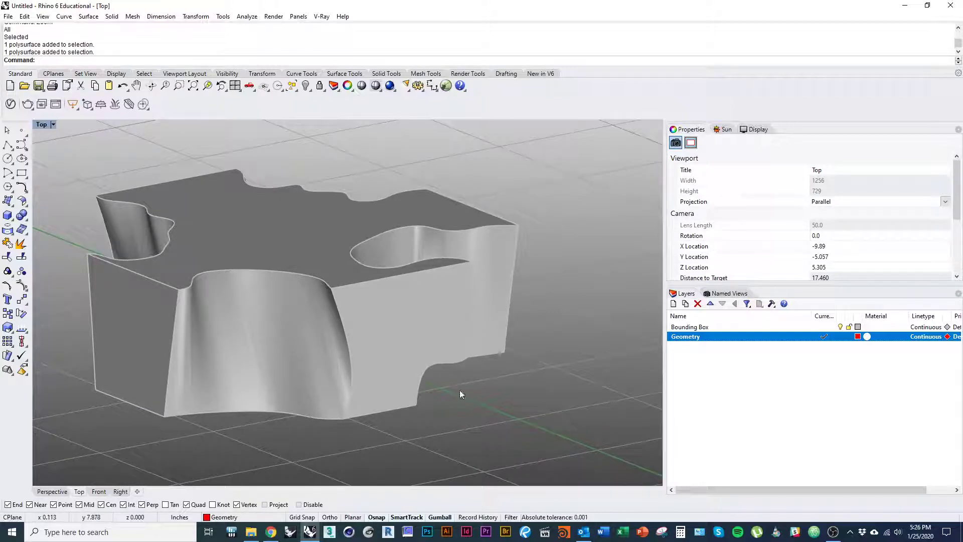
Rotate the selected module freehand to tip it out of its flat position and check its shape from above.
{"action": "right_click_drag", "start_coordinate": [517, 419], "coordinate": [375, 431], "text": "ctrl+shift"}
{"action": "left_click", "coordinate": [300, 359]}
{"action": "scroll", "coordinate": [300, 359], "scroll_direction": "down", "scroll_amount": 10}
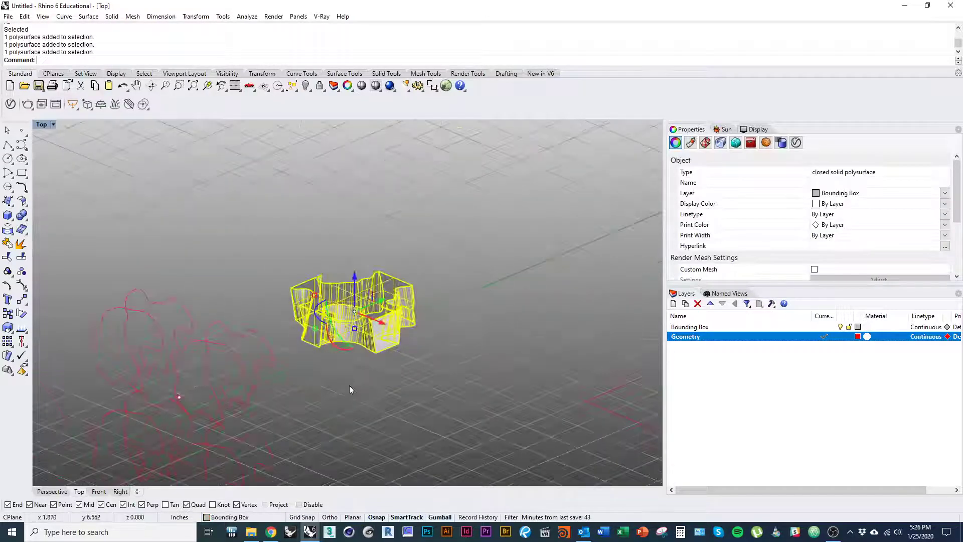
{"action": "left_click", "coordinate": [349, 385]}
{"action": "left_click", "coordinate": [332, 326]}
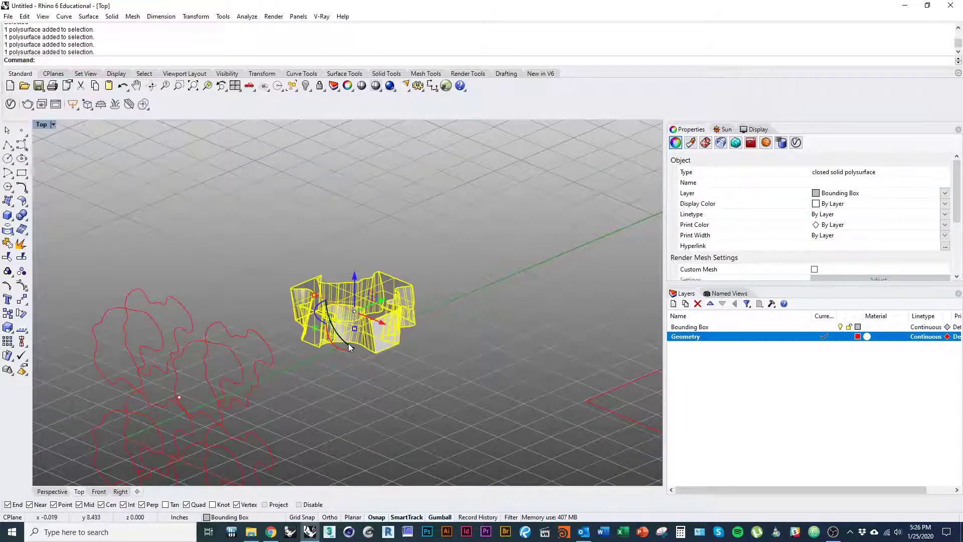
{"action": "left_click_drag", "start_coordinate": [348, 343], "coordinate": [371, 248]}
{"action": "left_click", "coordinate": [345, 240]}
{"action": "right_click_drag", "start_coordinate": [340, 278], "coordinate": [355, 383], "text": "ctrl+shift"}
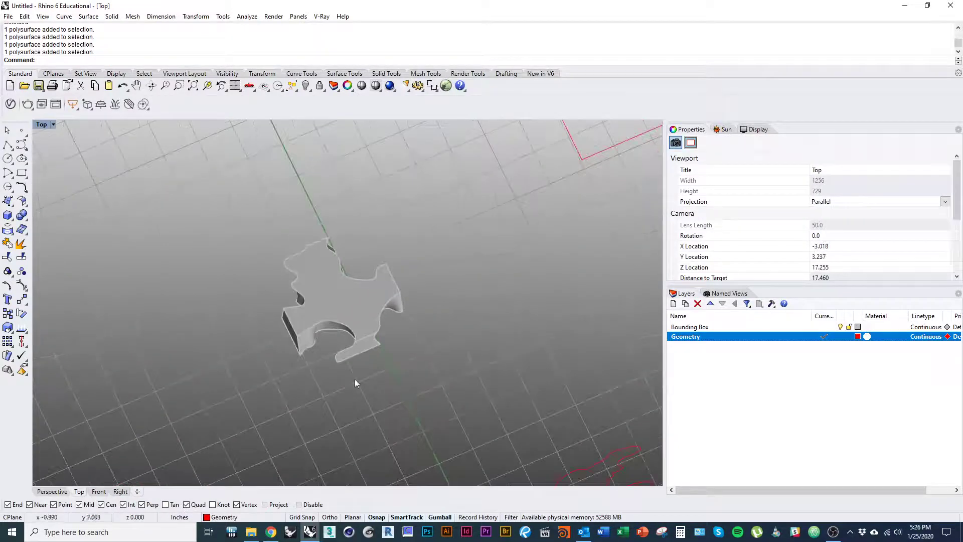
{"action": "right_click_drag", "start_coordinate": [279, 357], "coordinate": [301, 362], "text": "ctrl+shift"}
Select the tipped module and delete it, keeping the profile curves.
{"action": "left_click", "coordinate": [295, 327]}
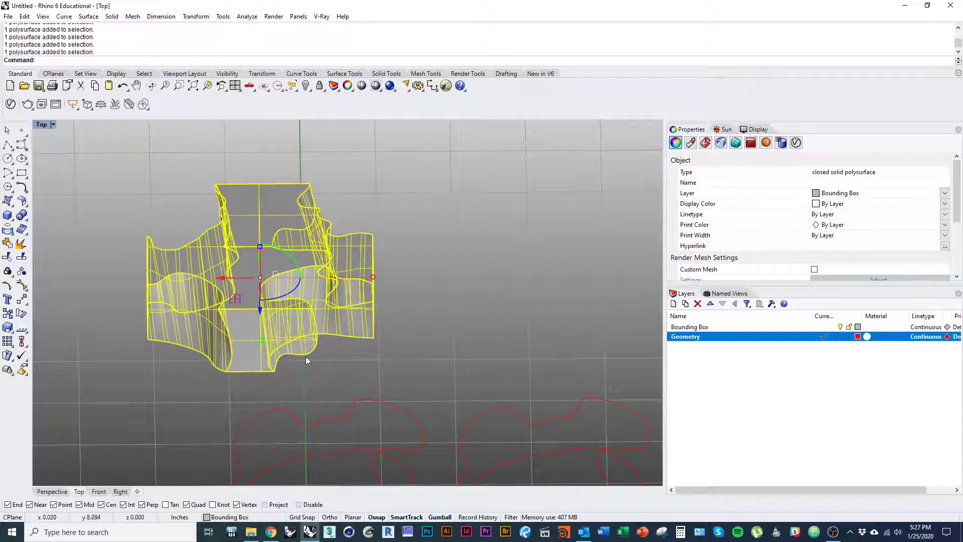
{"action": "right_click_drag", "start_coordinate": [328, 227], "coordinate": [316, 334], "text": "ctrl+shift"}
{"action": "type", "text": "d"}
{"action": "key", "text": "Return"}
Look over the remaining profile curves and switch to the 3D print workshop document in Chrome.
{"action": "scroll", "coordinate": [258, 318], "scroll_direction": "down", "scroll_amount": 8}
{"action": "right_click_drag", "start_coordinate": [301, 372], "coordinate": [349, 351]}
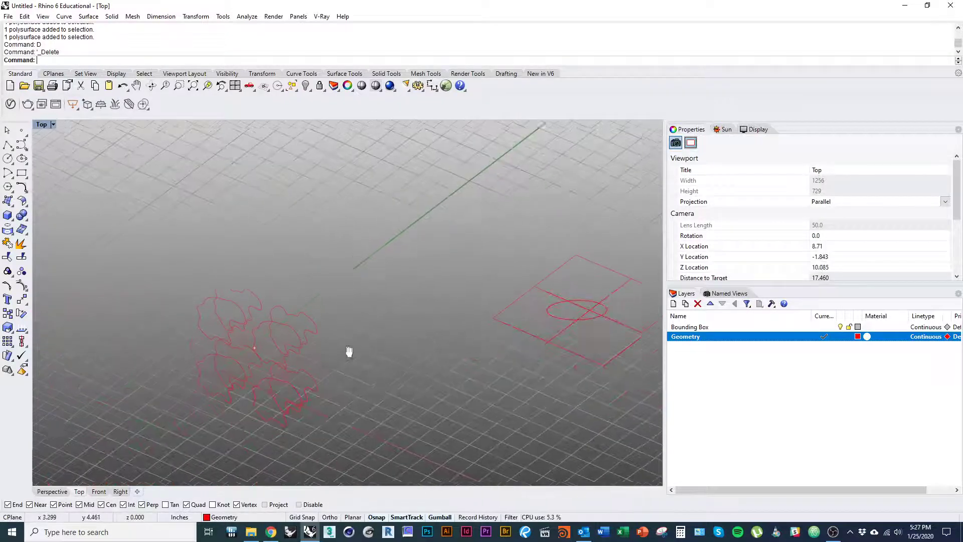
{"action": "scroll", "coordinate": [240, 422], "scroll_direction": "up", "scroll_amount": 3}
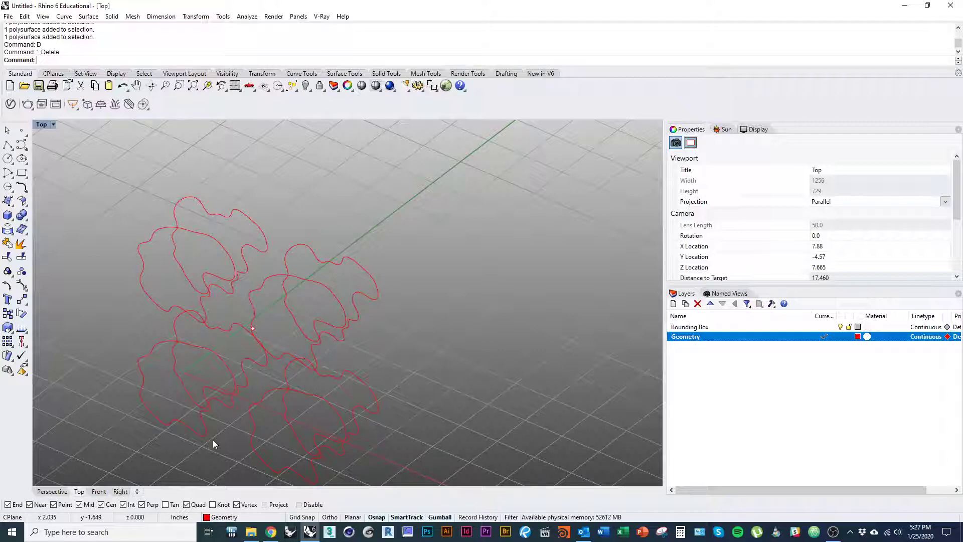
{"action": "scroll", "coordinate": [386, 376], "scroll_direction": "up", "scroll_amount": 2}
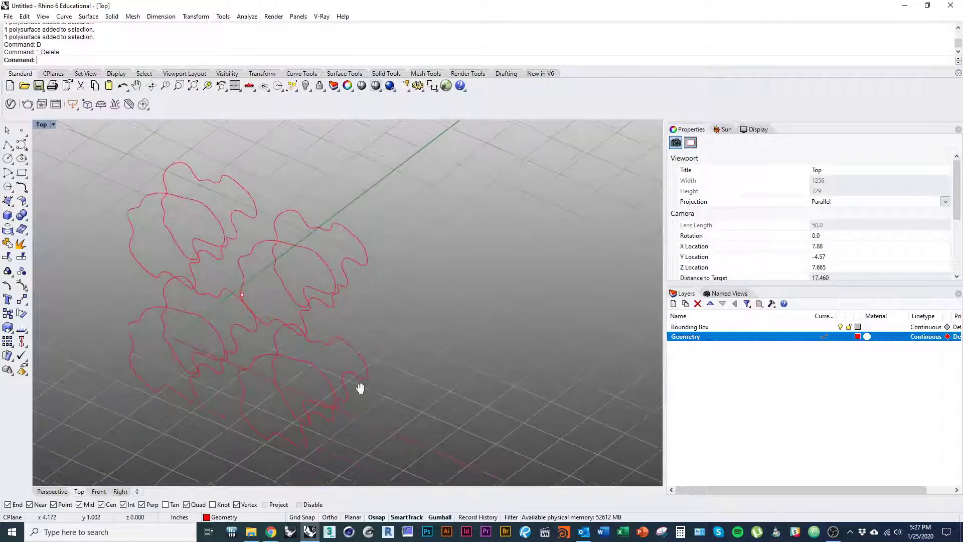
{"action": "key", "text": "alt+Tab"}
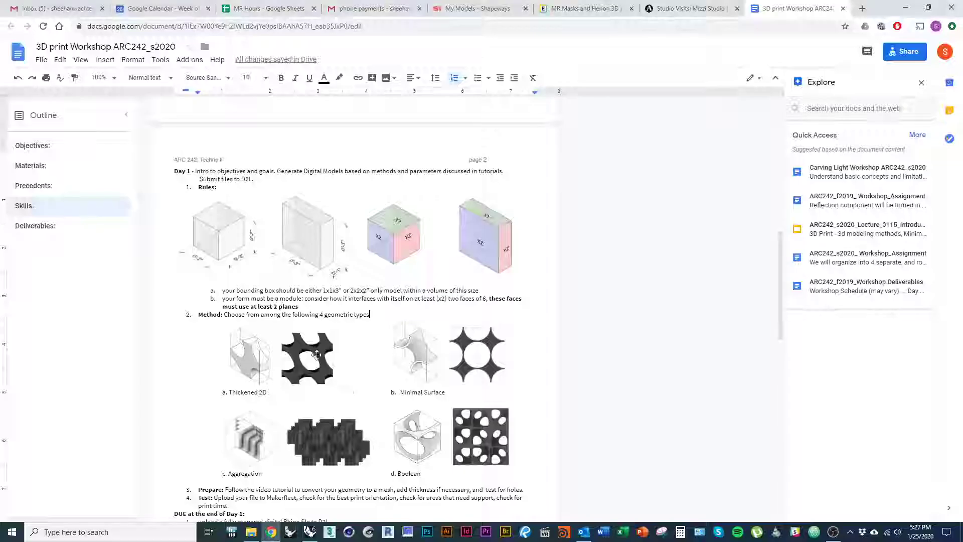